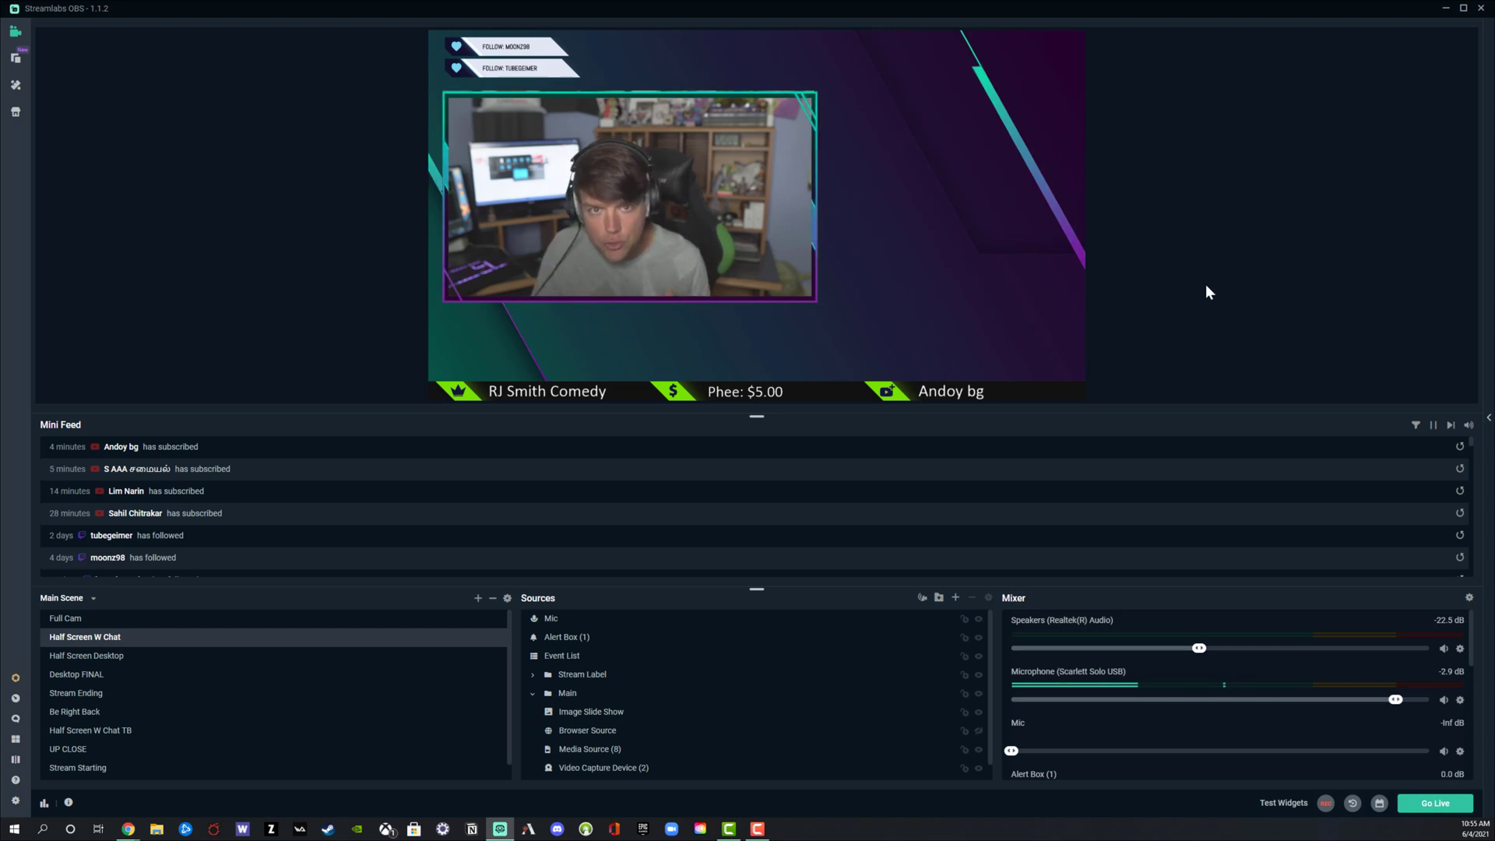
# Step: Review the YouTube Help page on live streaming restrictions in Chrome, and return to Streamlabs OBS
pyautogui.hotkey('alt', 'Tab')
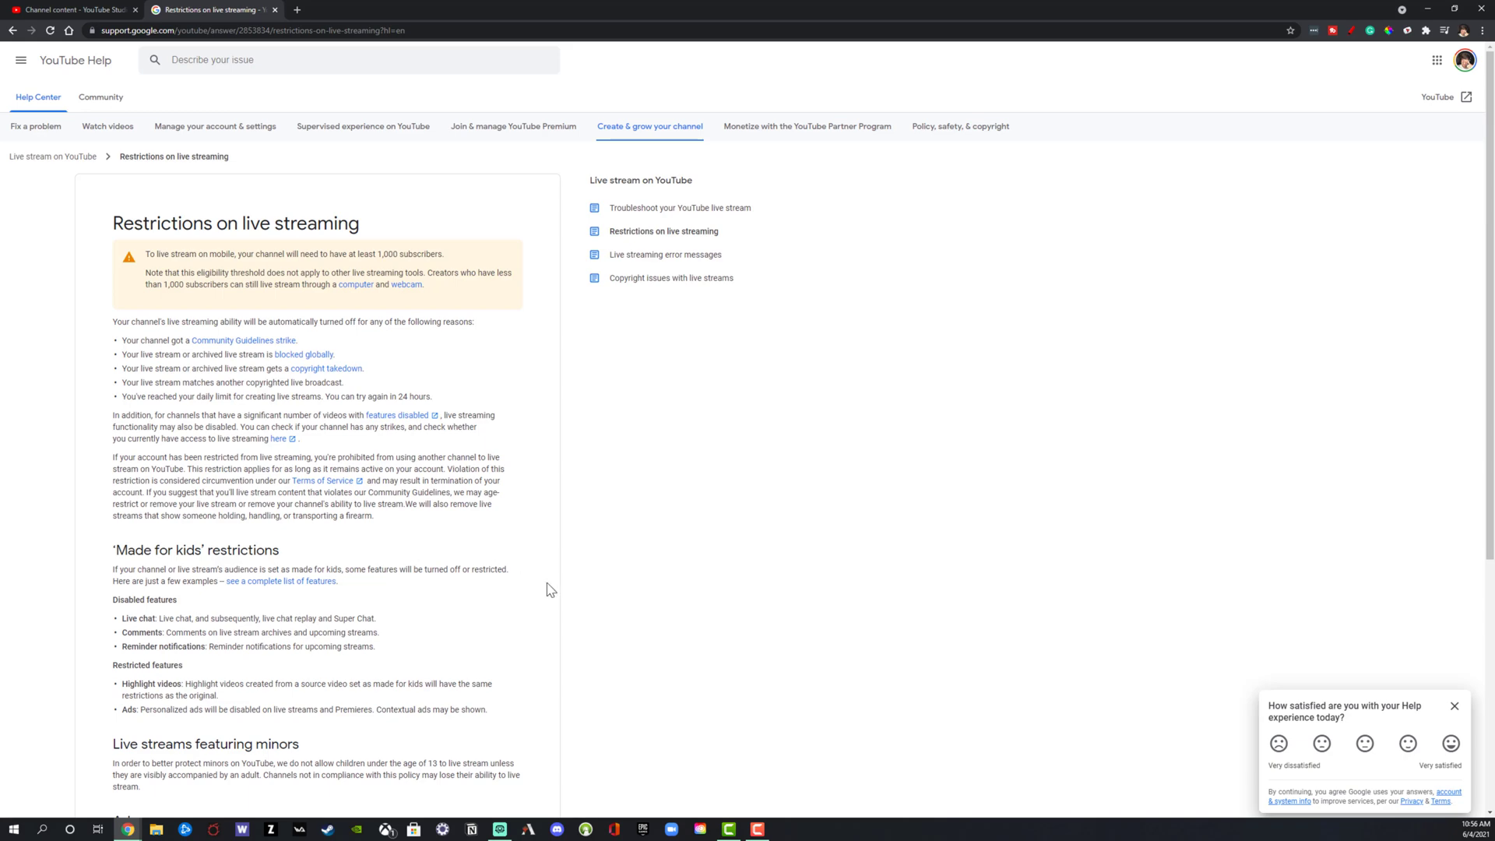
pyautogui.click(500, 832)
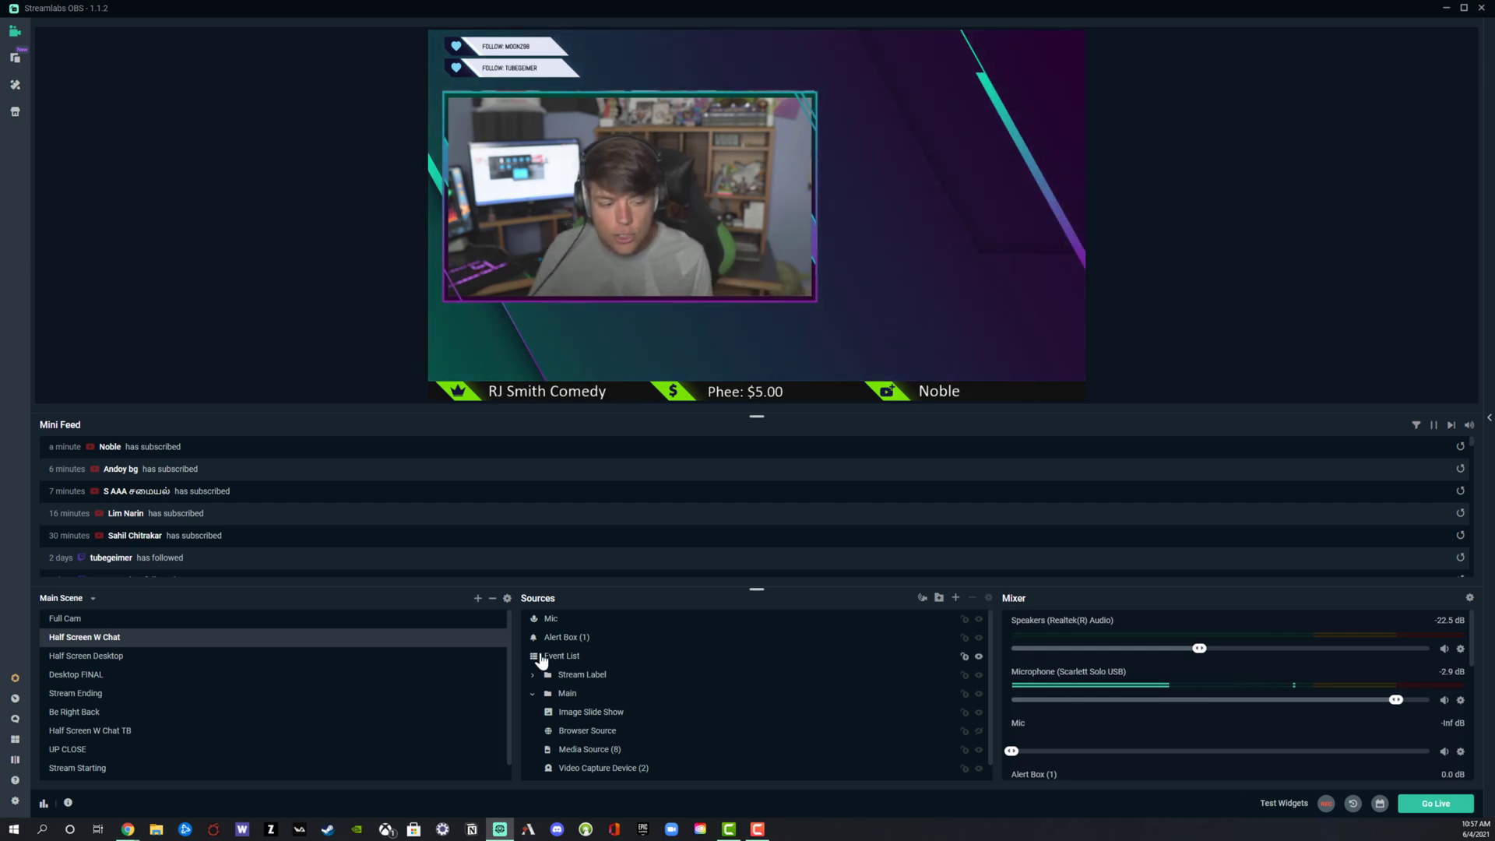
# Step: Switch to Chrome and open YouTube Studio for the Think Tutorial channel
pyautogui.moveTo(127, 830)
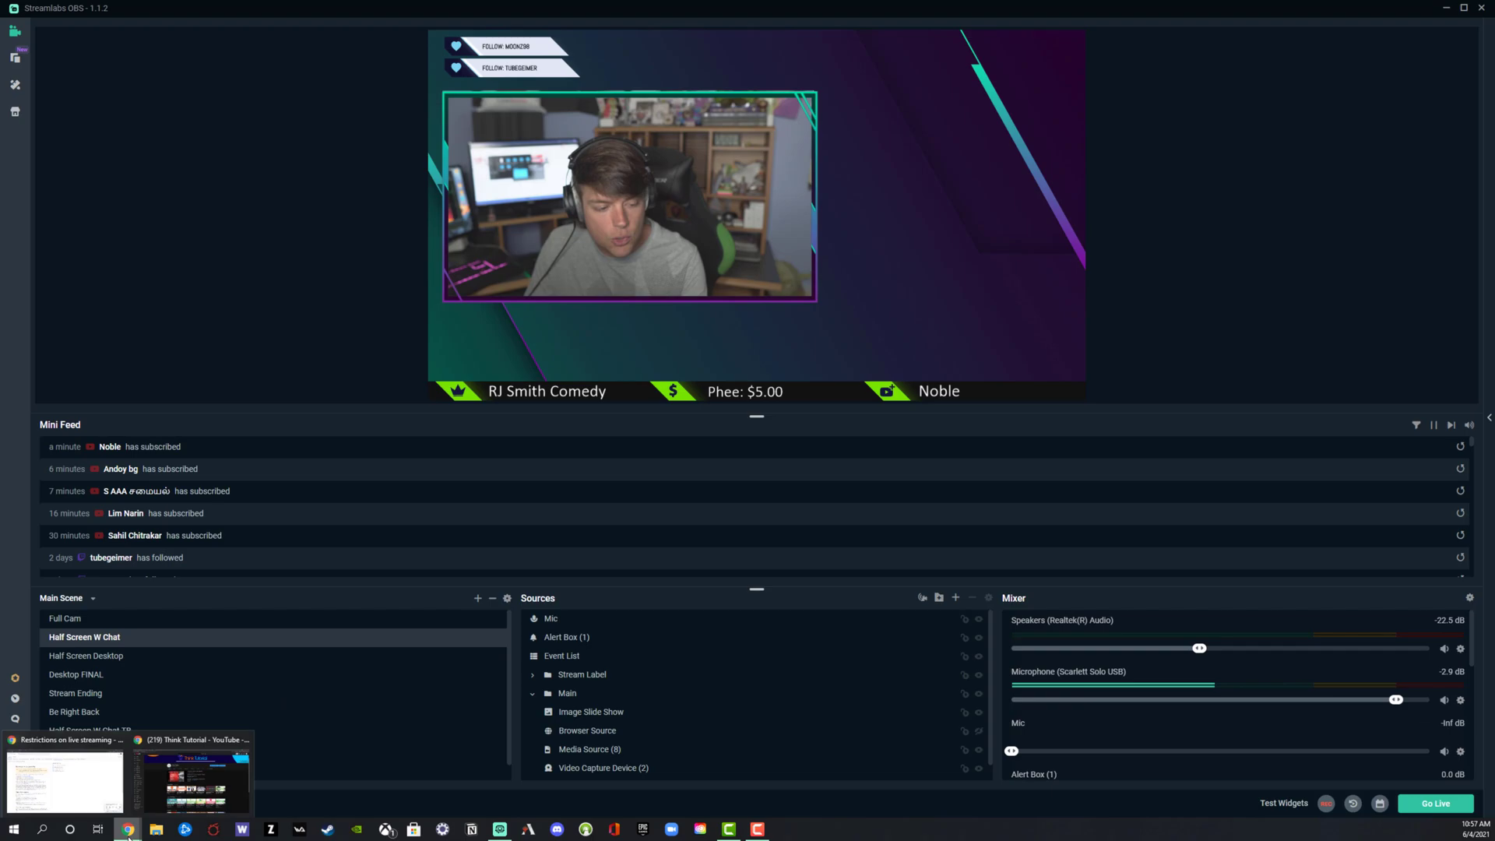
pyautogui.click(82, 775)
pyautogui.hotkey('ctrl', 'Tab')
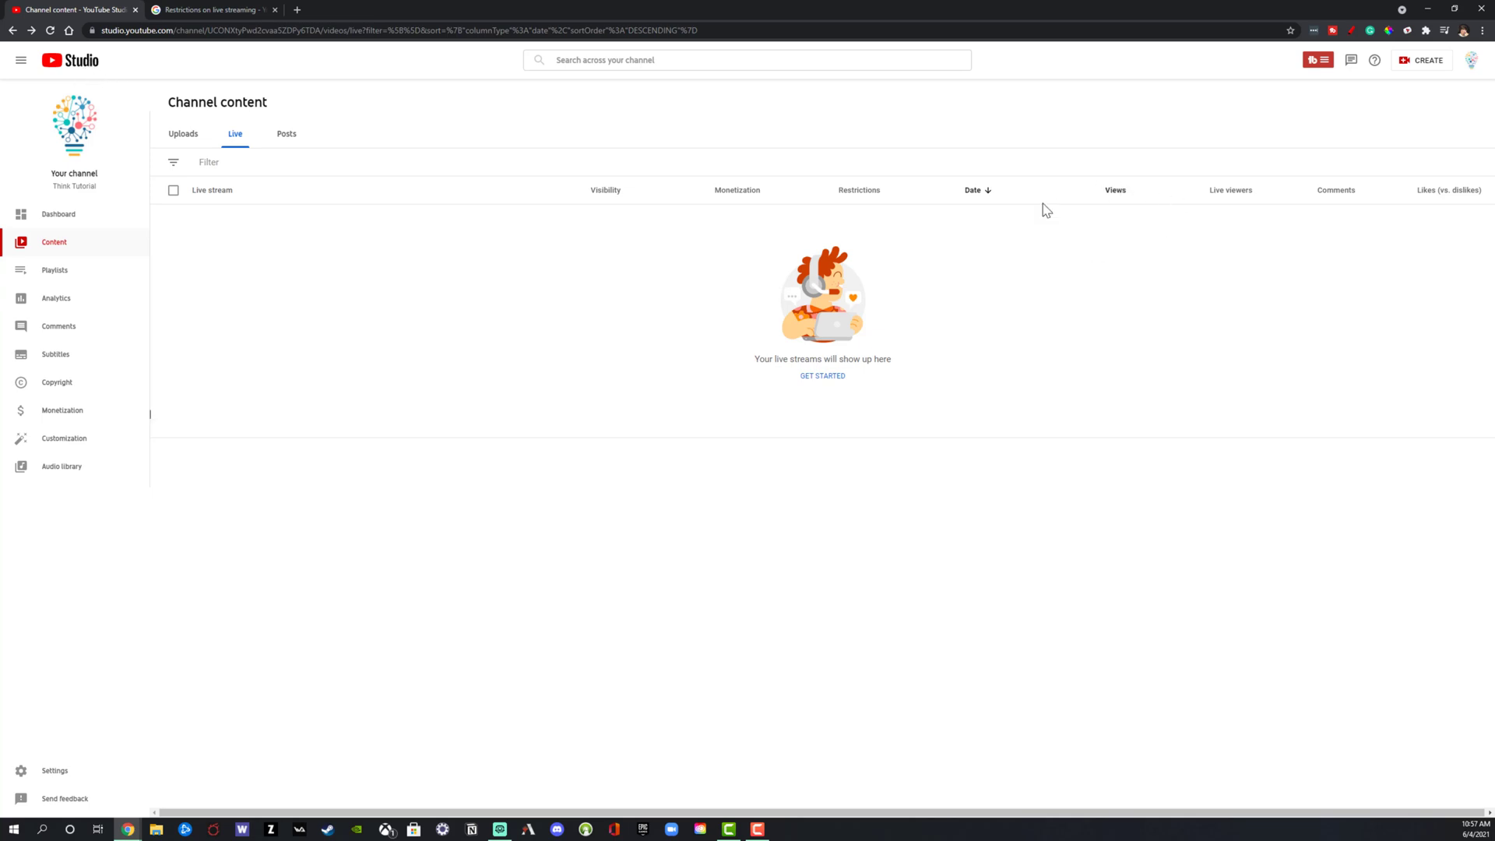
pyautogui.hotkey('alt', 'Right')
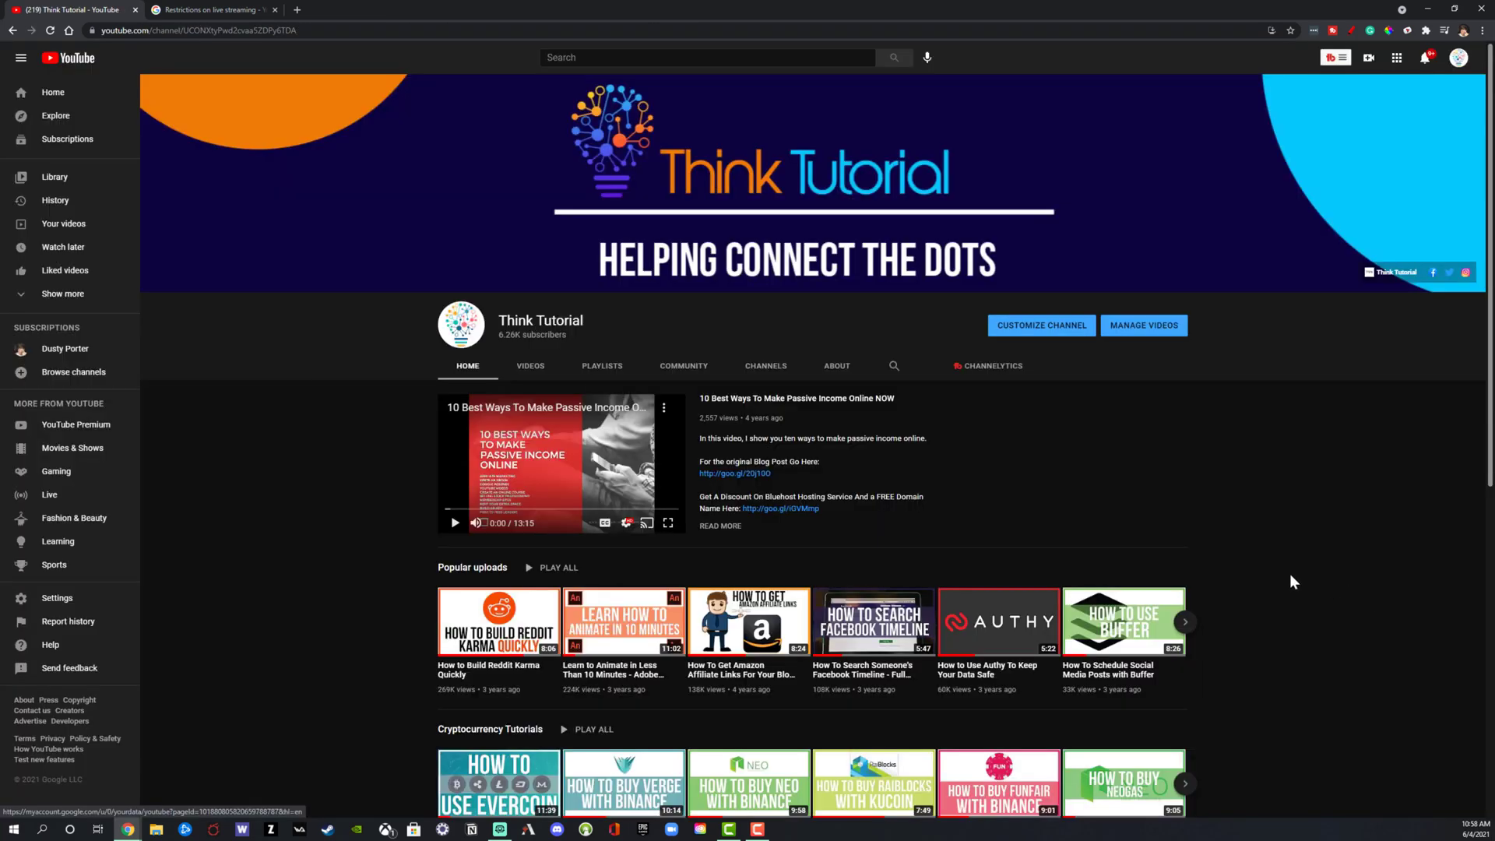
pyautogui.click(1459, 59)
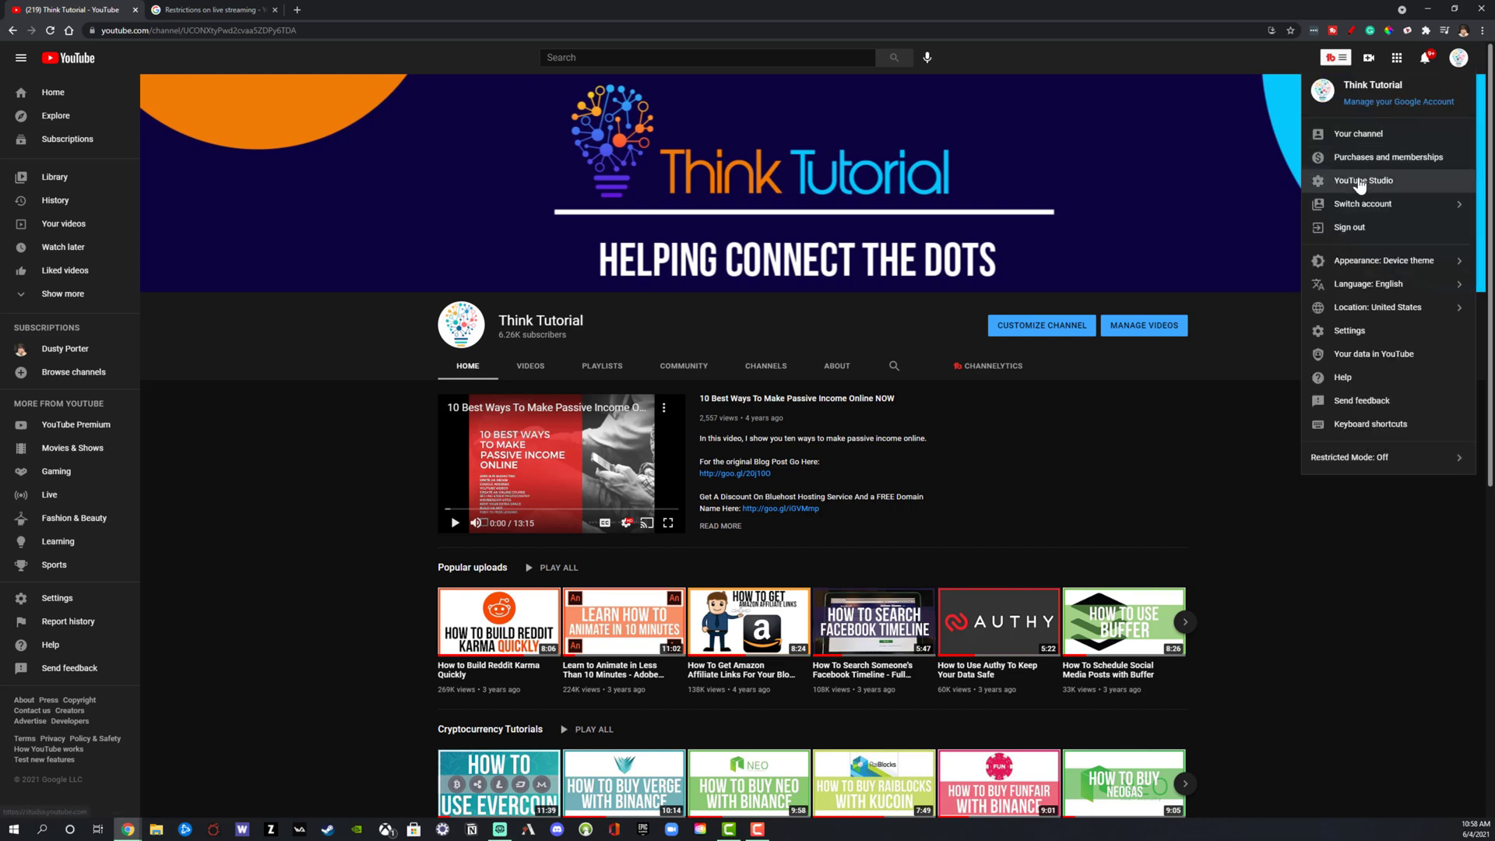
pyautogui.click(1359, 183)
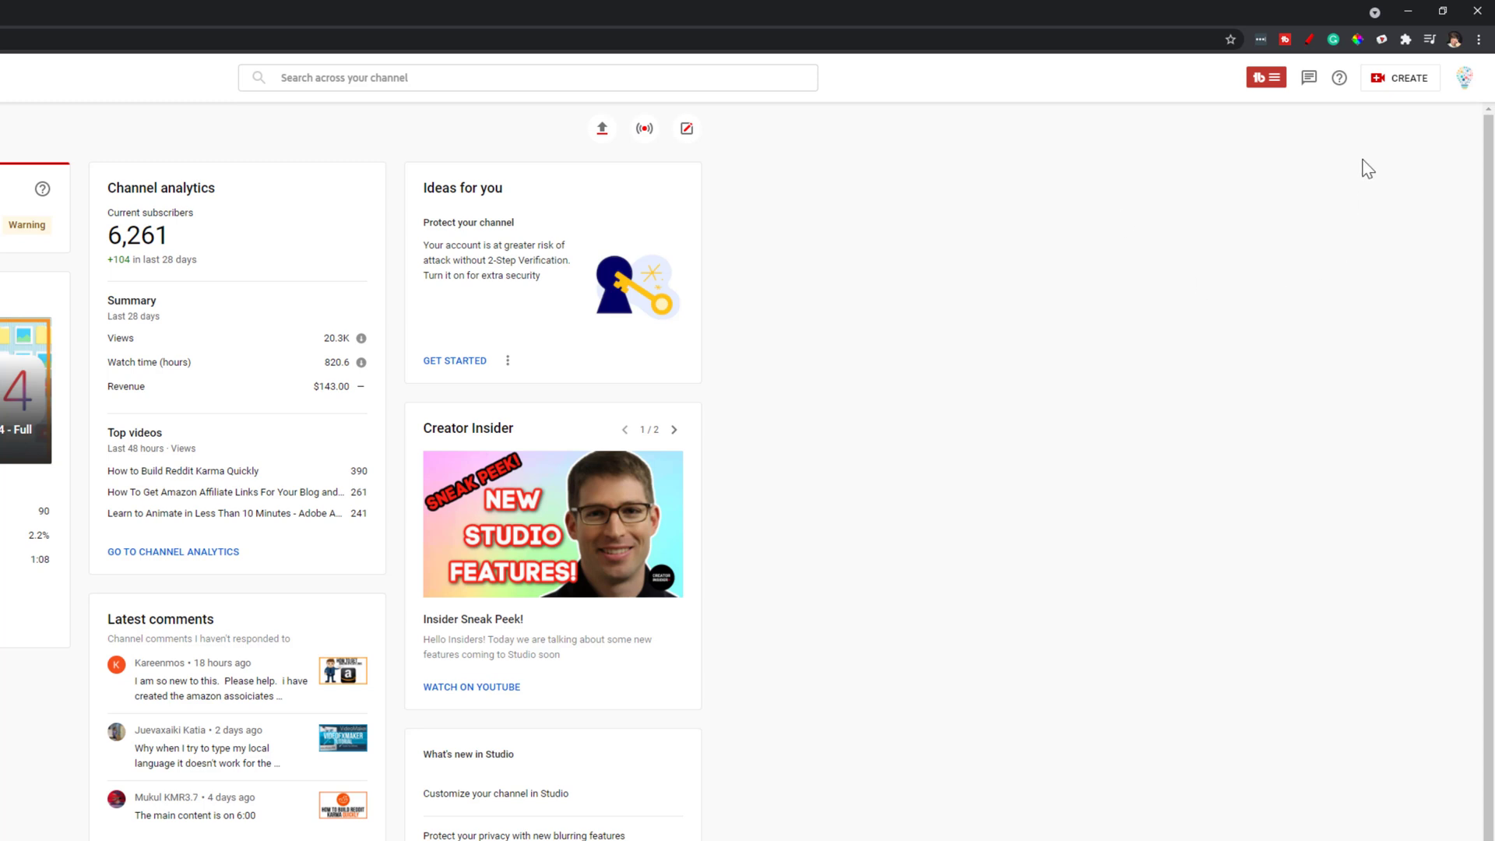
# Step: Choose to go live from the YouTube Studio dashboard to open the Live Control Room
pyautogui.click(1380, 85)
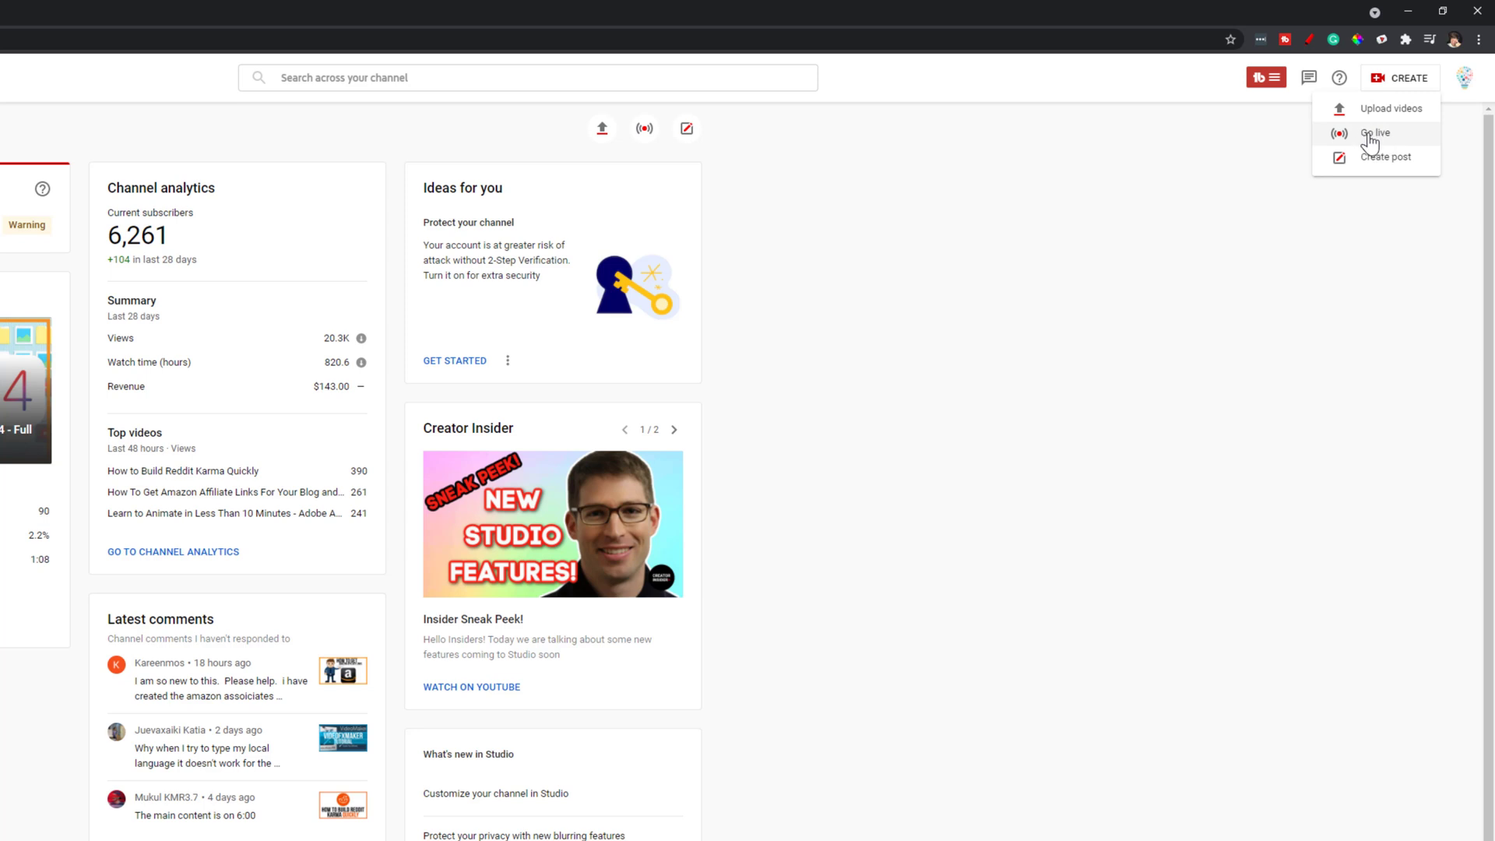
pyautogui.click(961, 265)
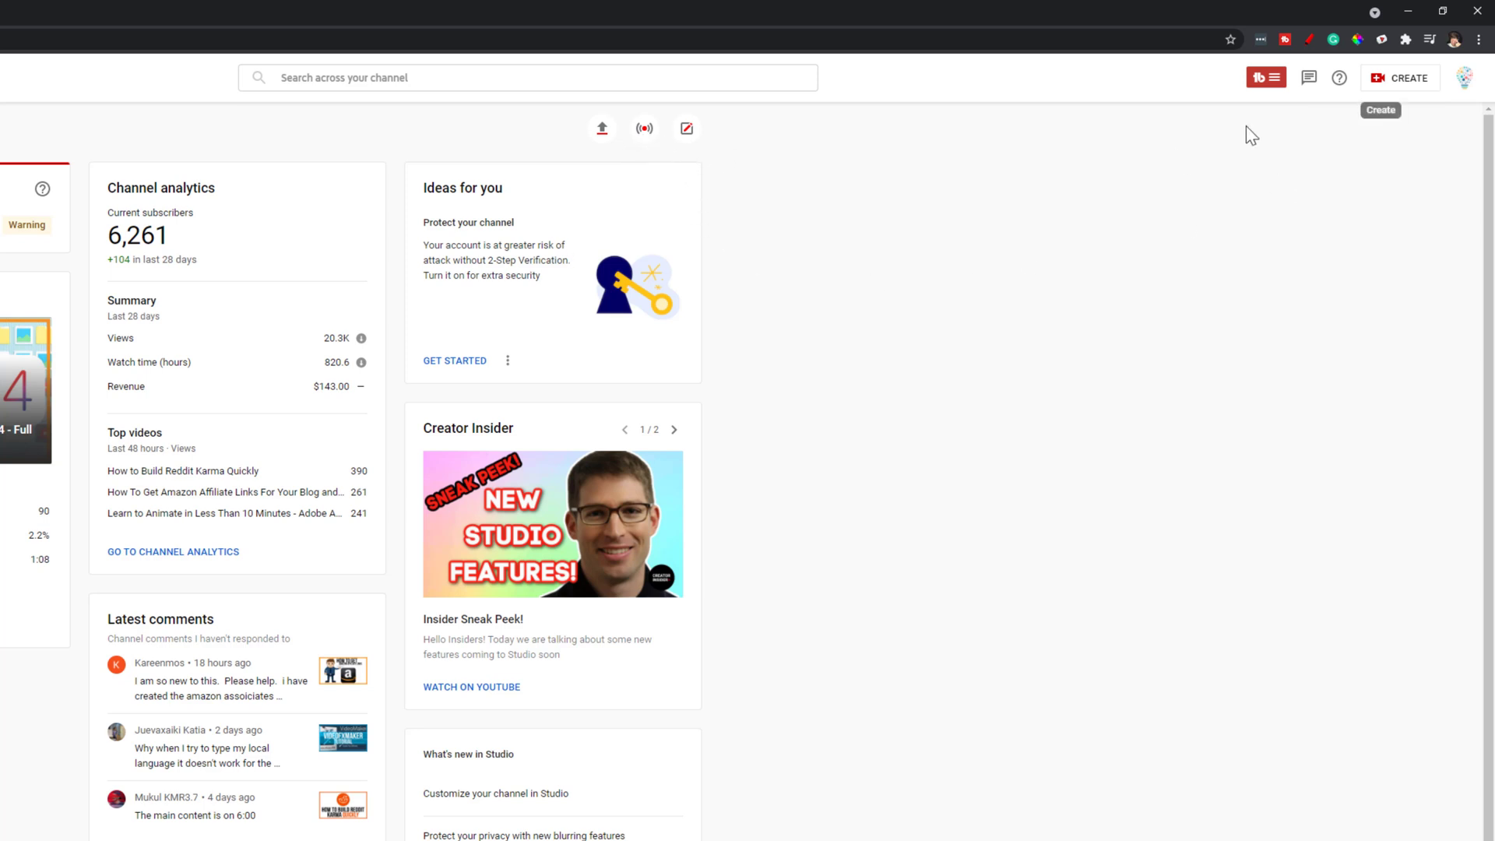
pyautogui.click(1376, 92)
pyautogui.click(1377, 130)
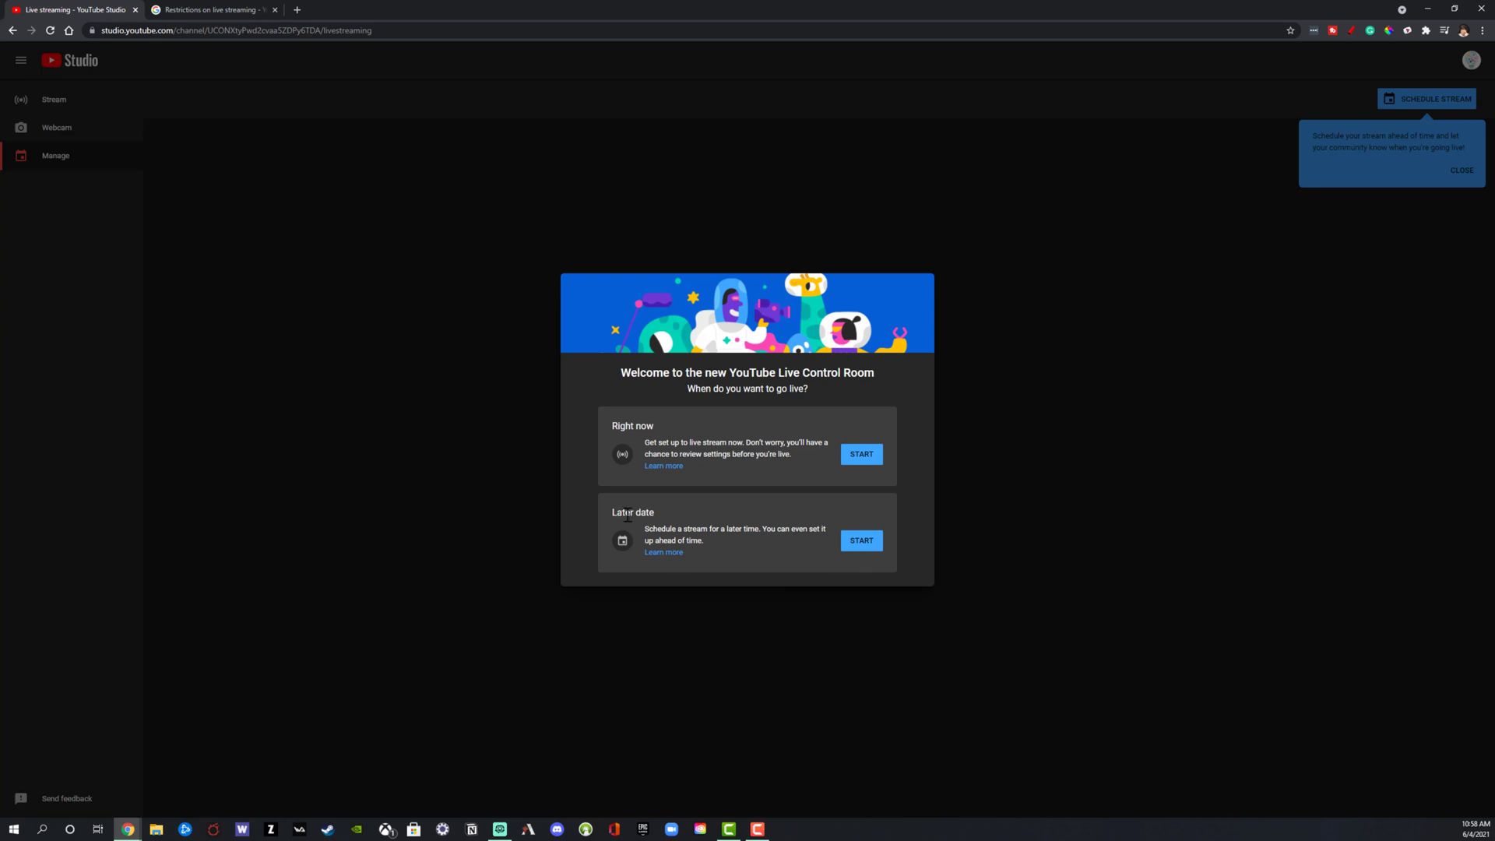
# Step: View the stream types offered for a later date, and start a Right now stream with streaming software instead
pyautogui.click(859, 543)
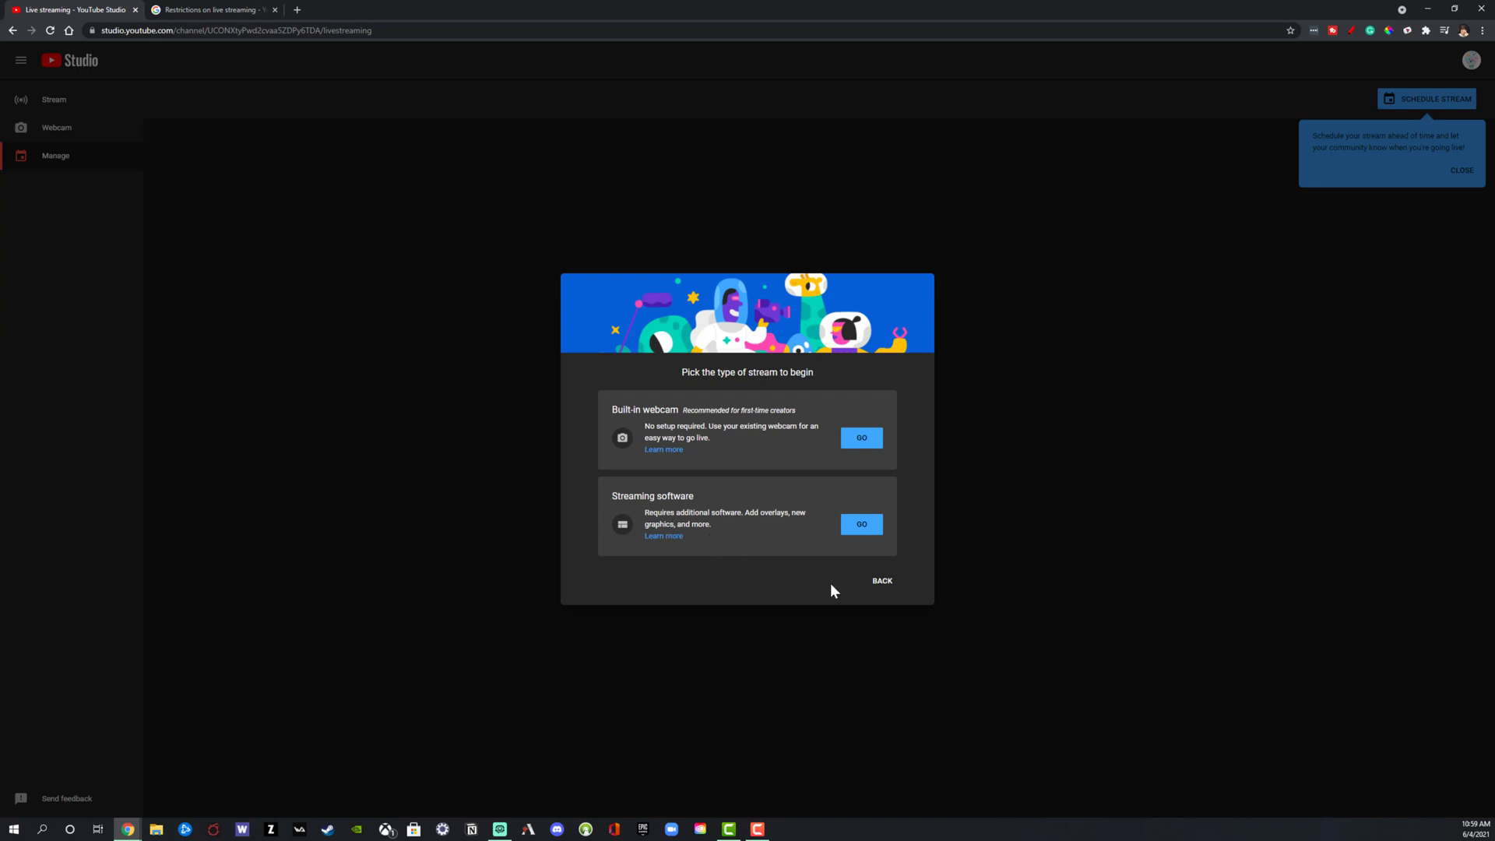
pyautogui.click(882, 581)
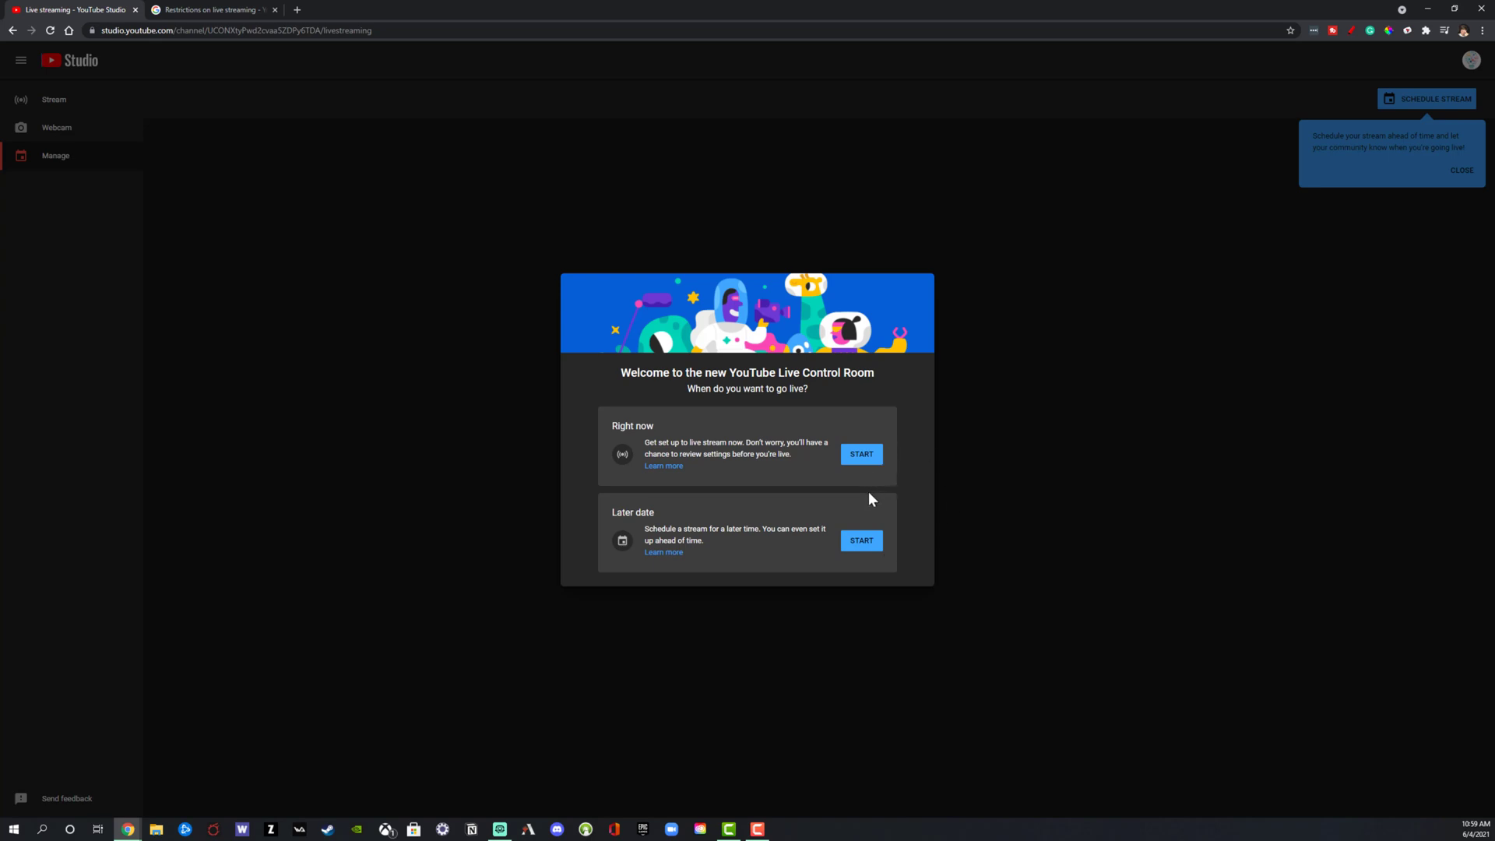
pyautogui.click(867, 460)
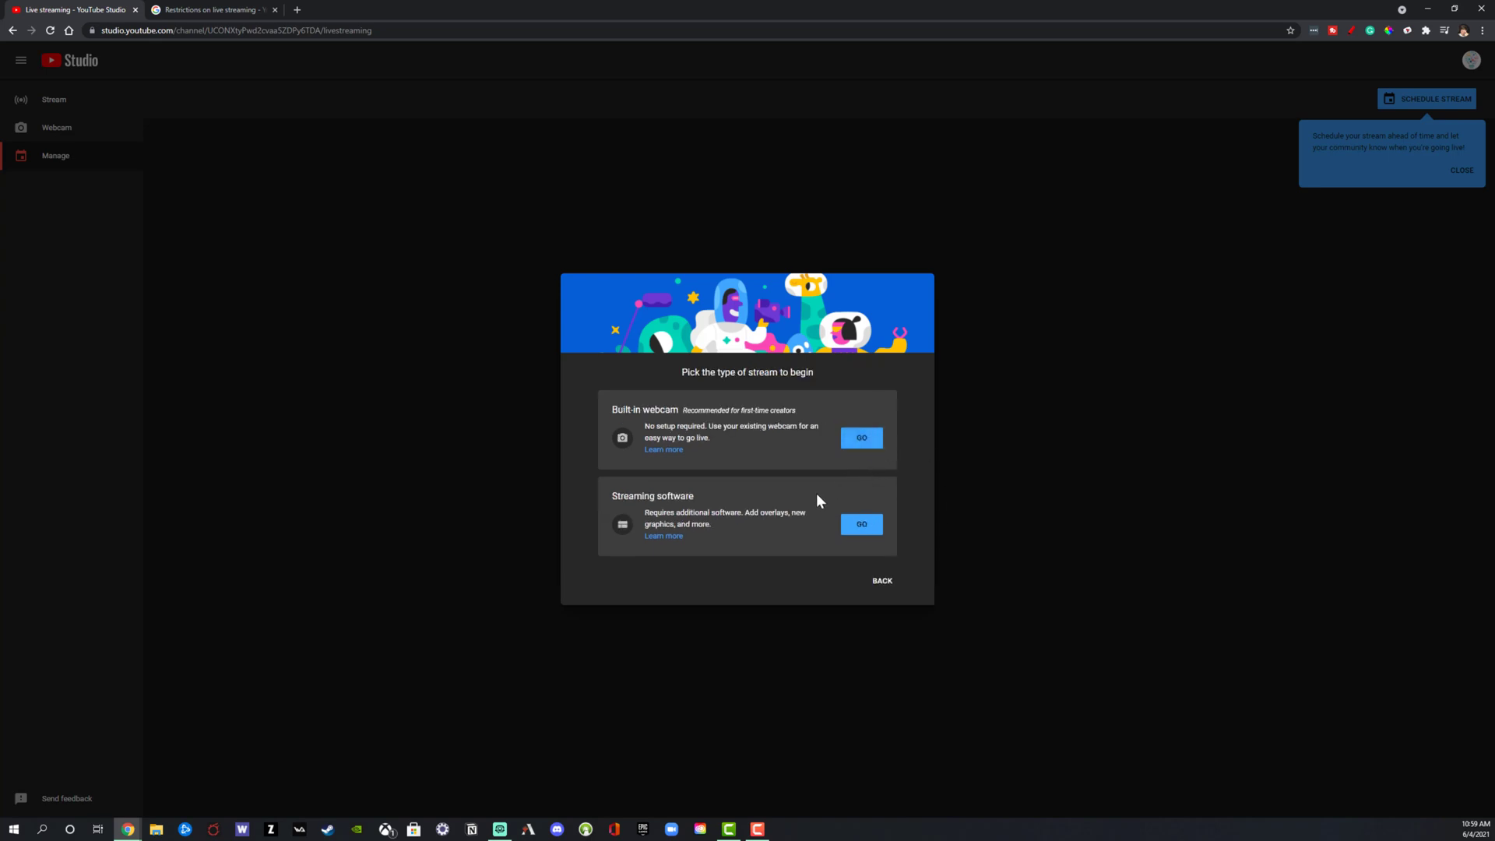
pyautogui.click(862, 524)
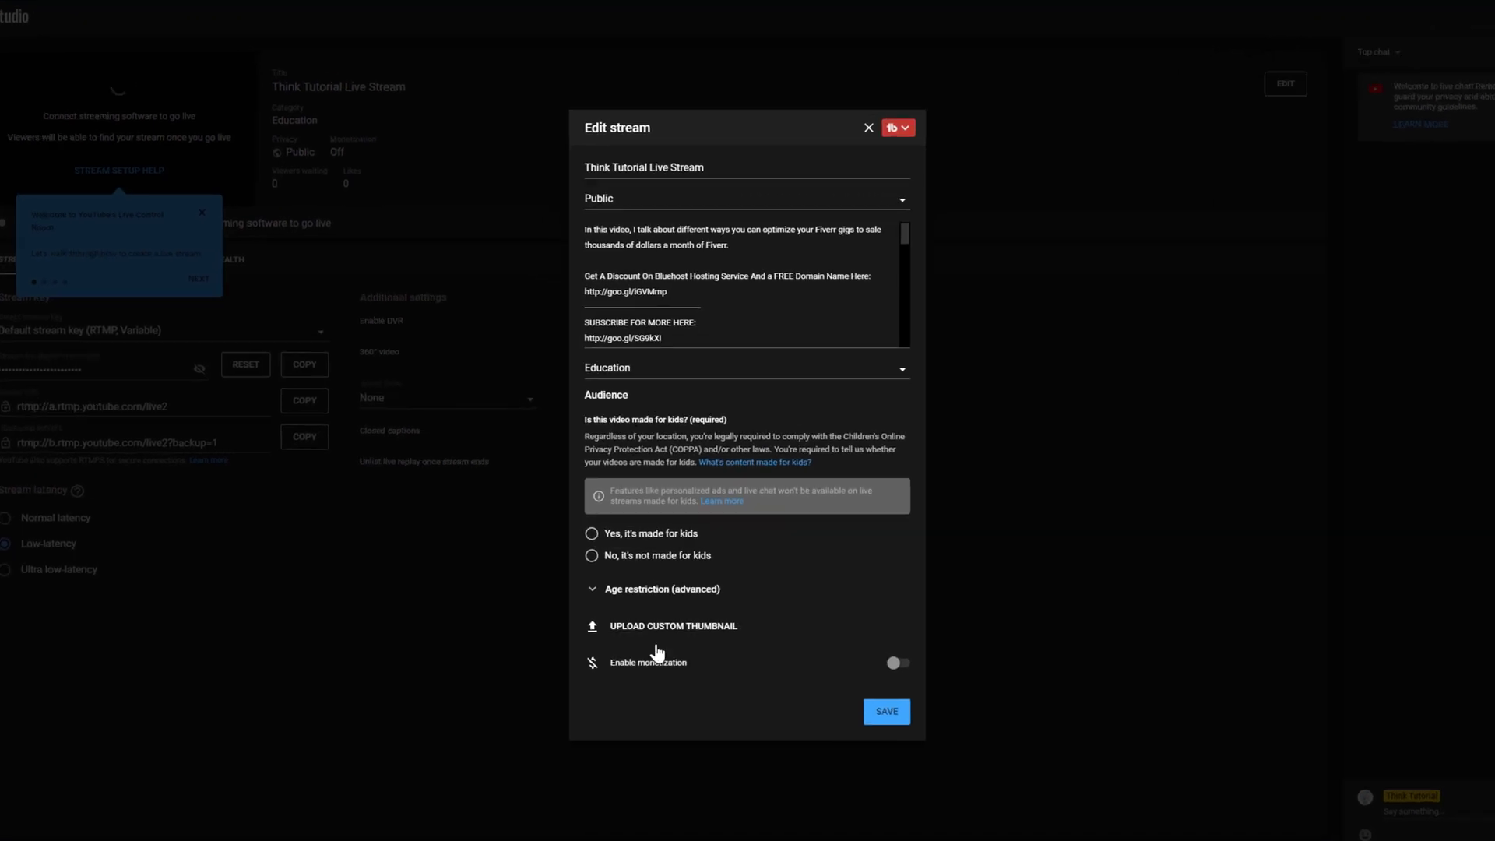
# Step: Set the stream title to "Title Stream" and its visibility to Public
pyautogui.click(736, 105)
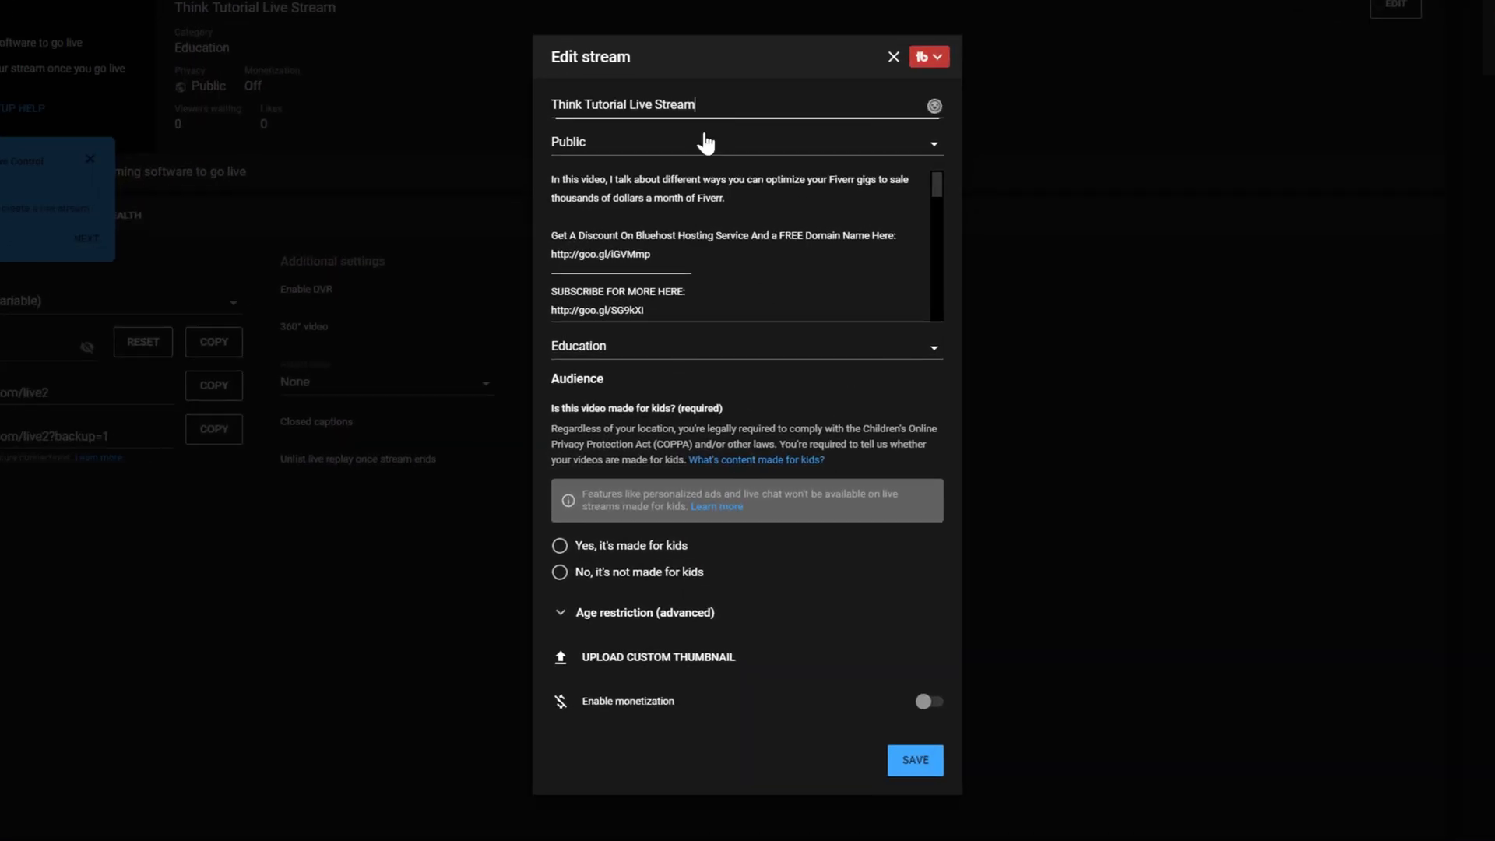
pyautogui.moveTo(708, 109); pyautogui.dragTo(506, 106)
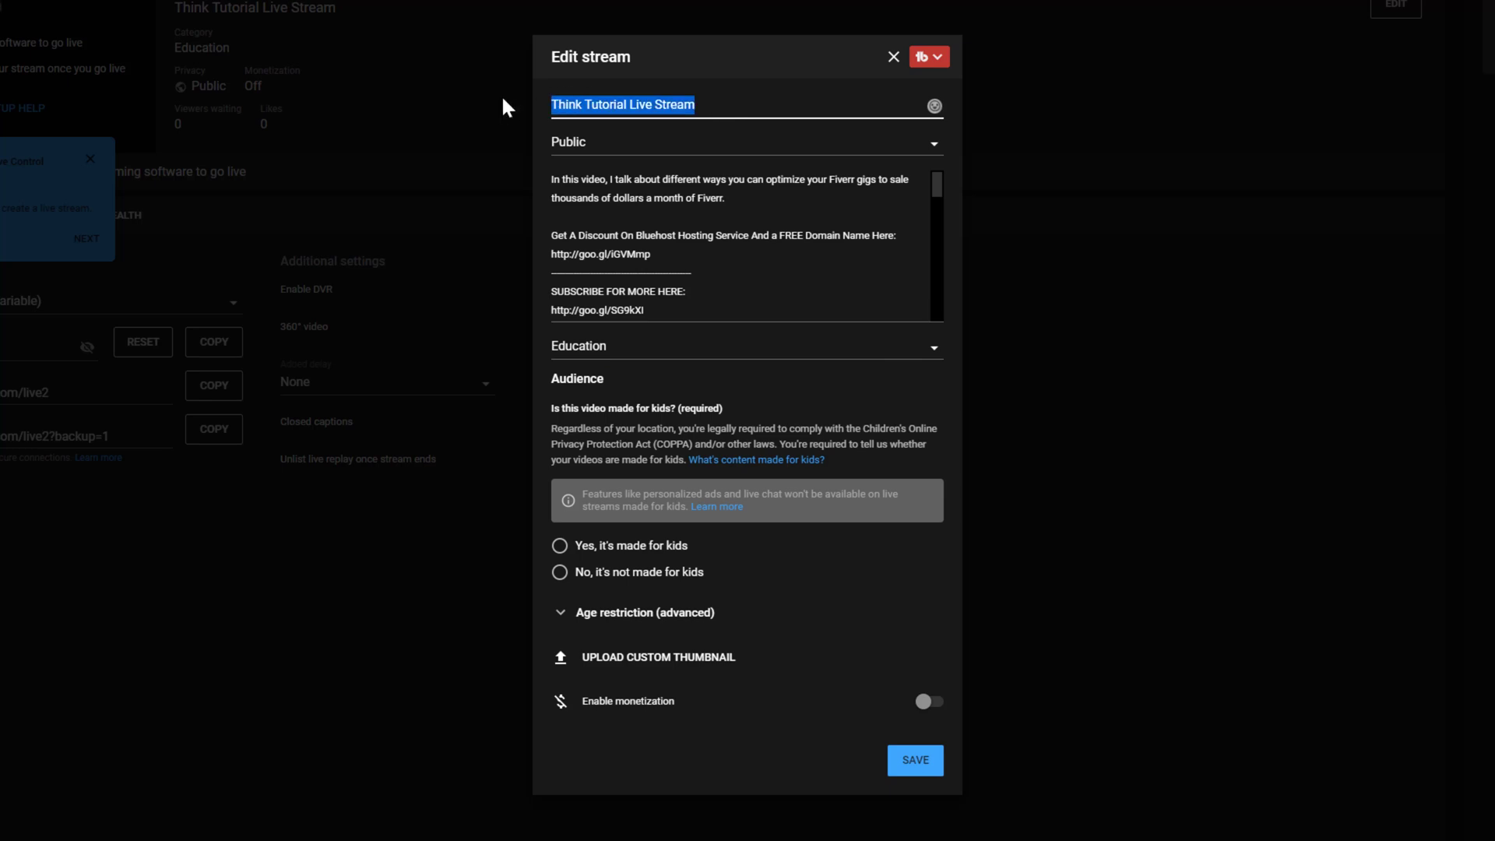
pyautogui.write('Tit')
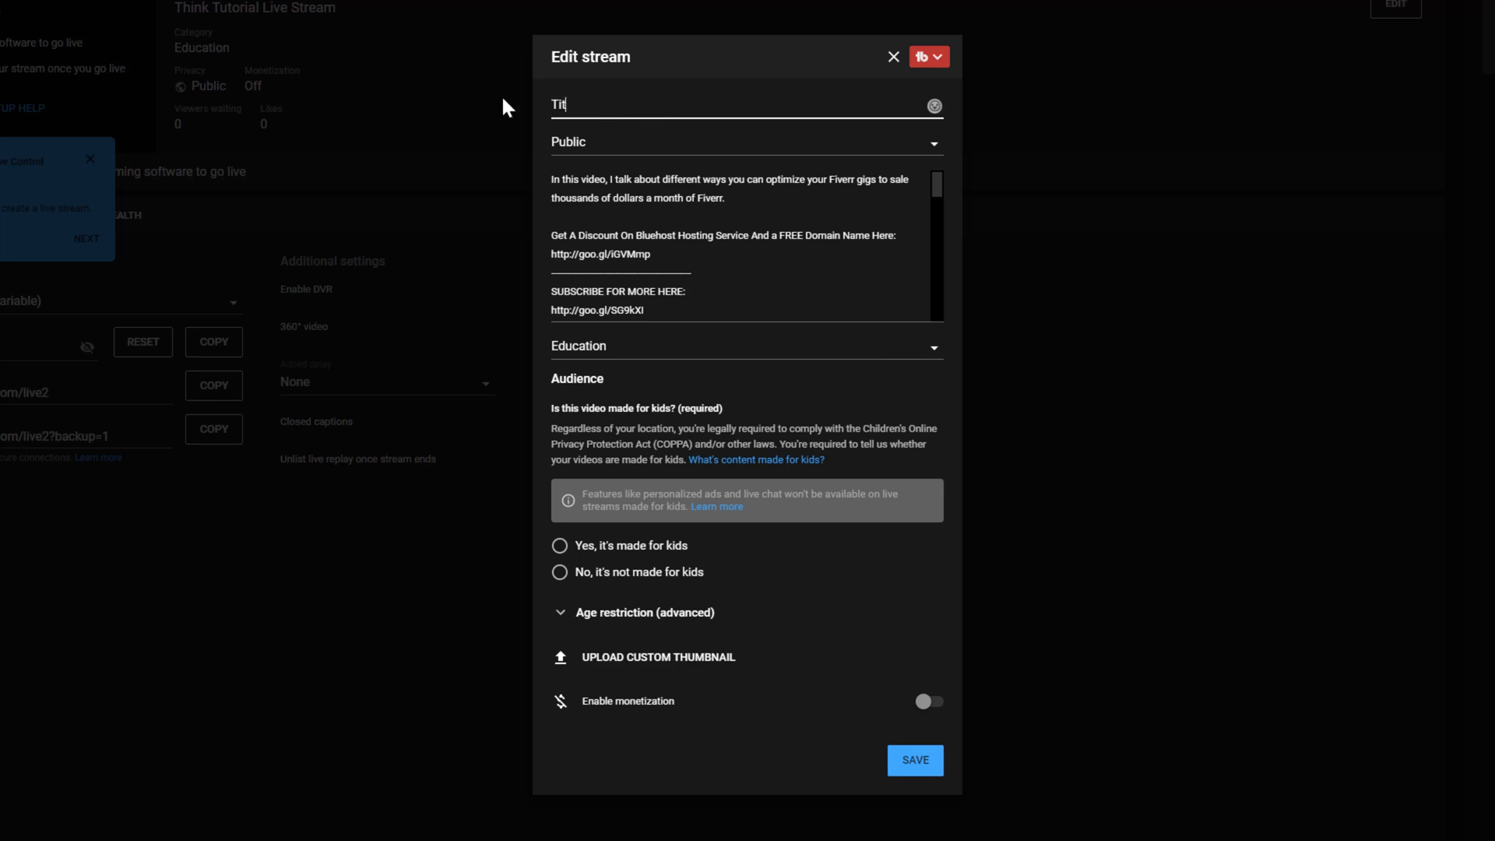
pyautogui.write('le Stream')
pyautogui.click(578, 156)
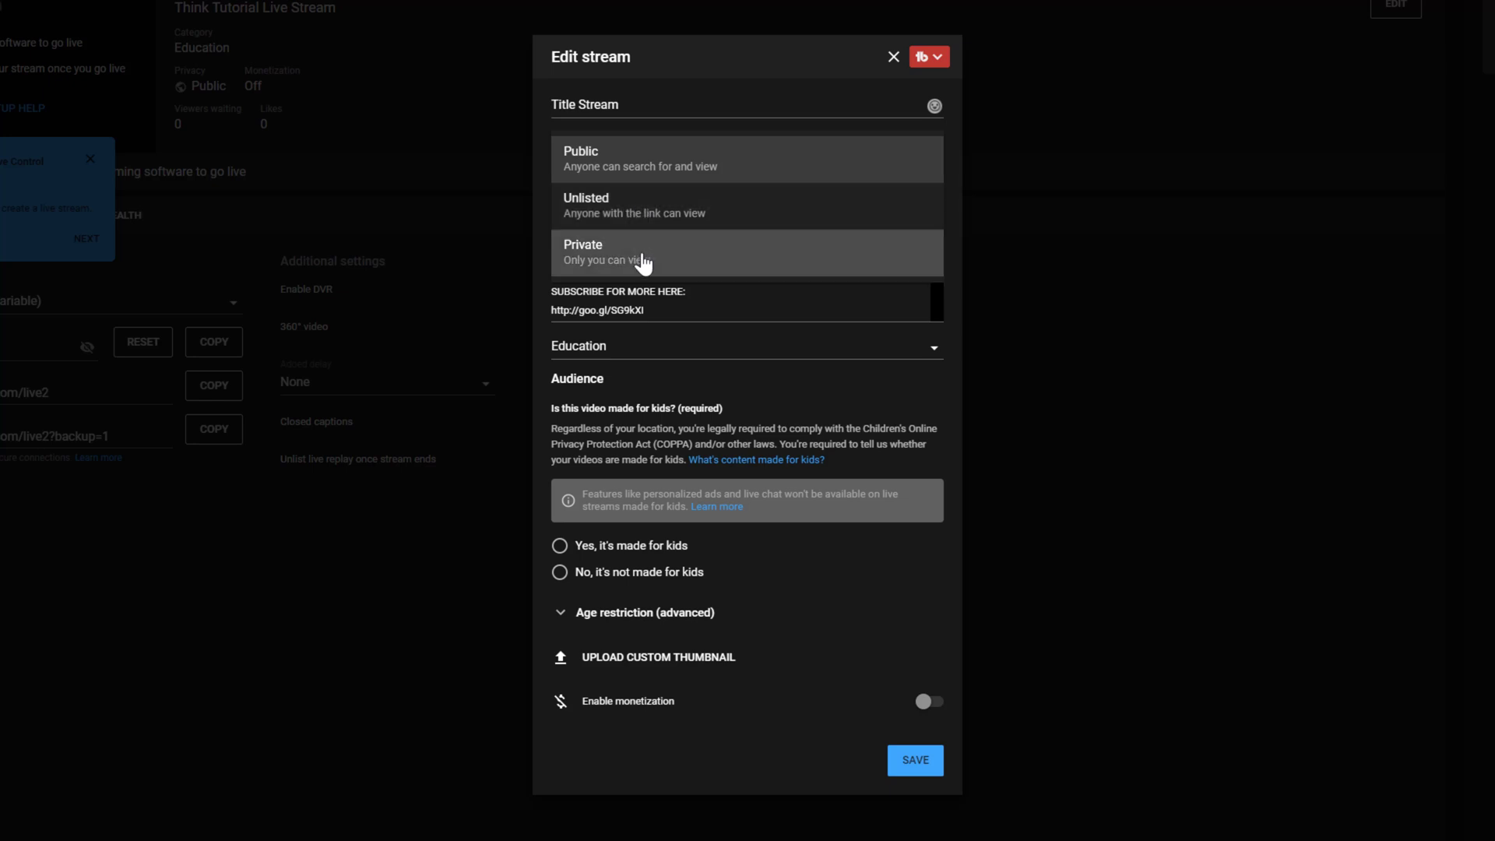
pyautogui.click(623, 160)
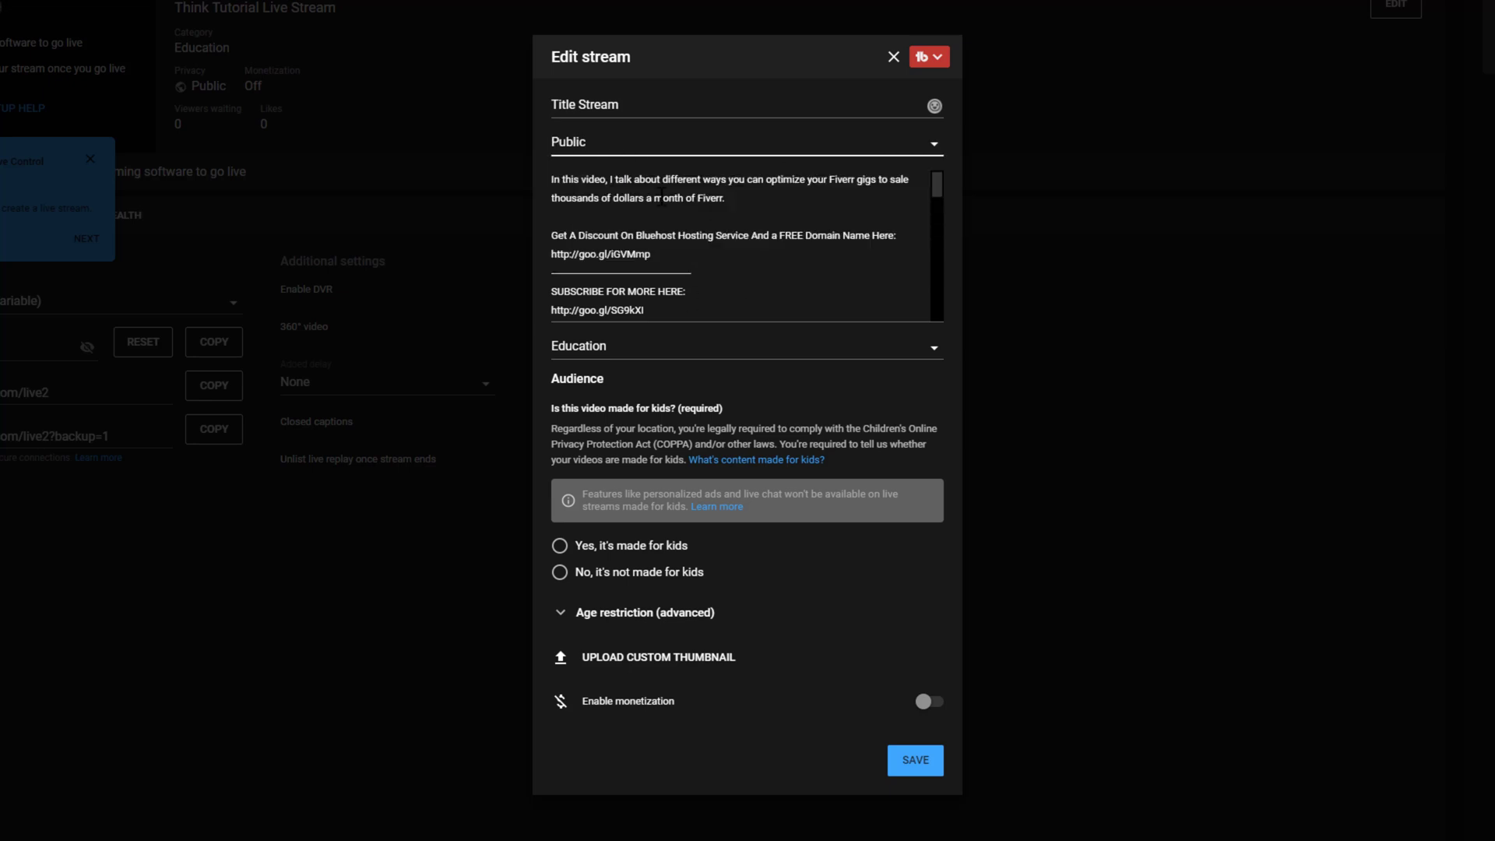
# Step: Review the stream description and age restriction options, and mark the stream as not made for kids
pyautogui.moveTo(936, 185); pyautogui.dragTo(937, 199)
pyautogui.scroll(-3, 602, 248)
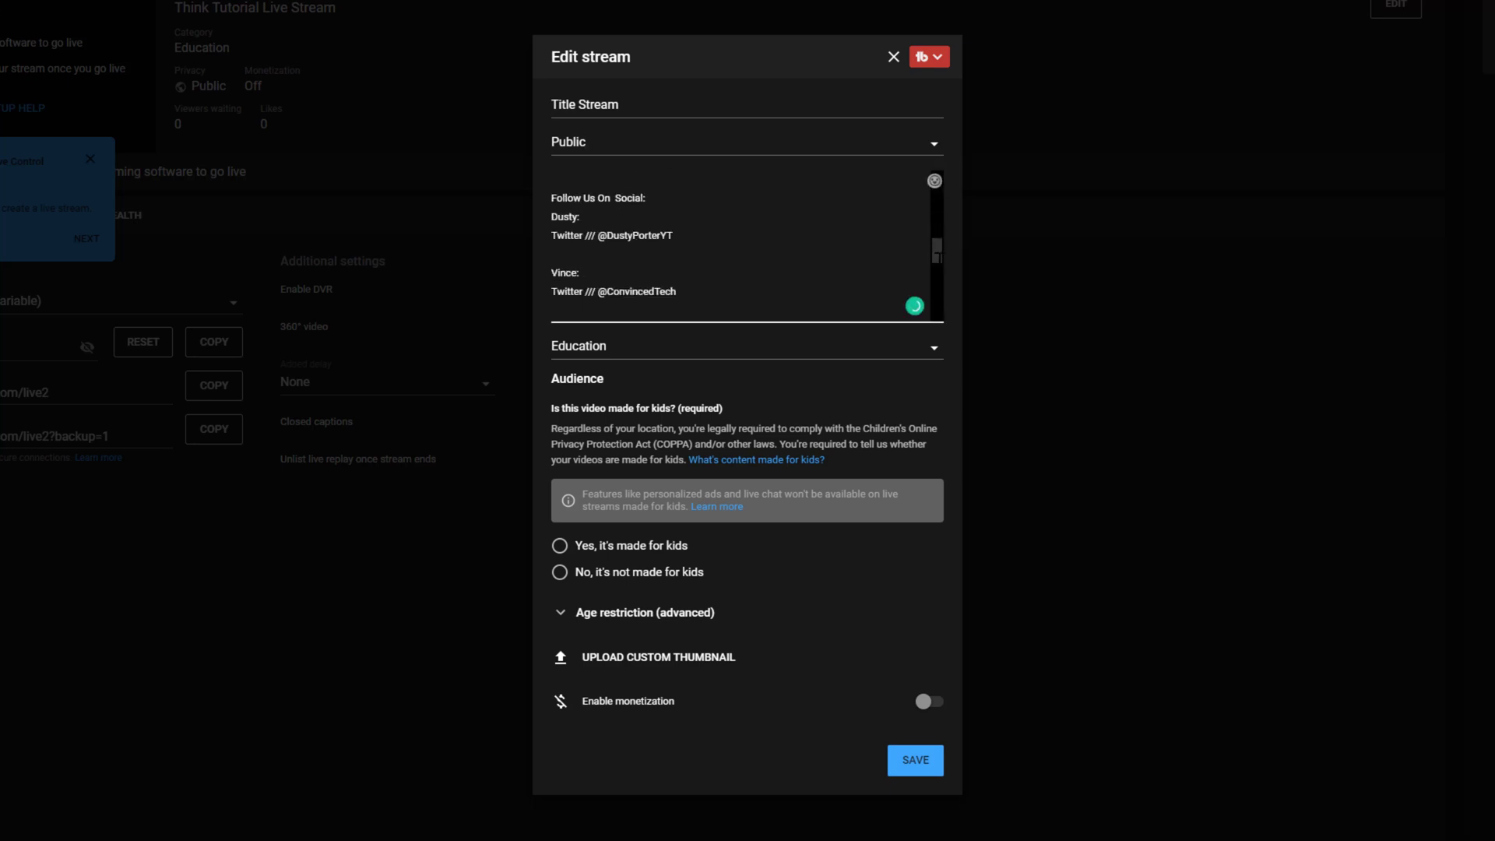
pyautogui.scroll(8, 602, 247)
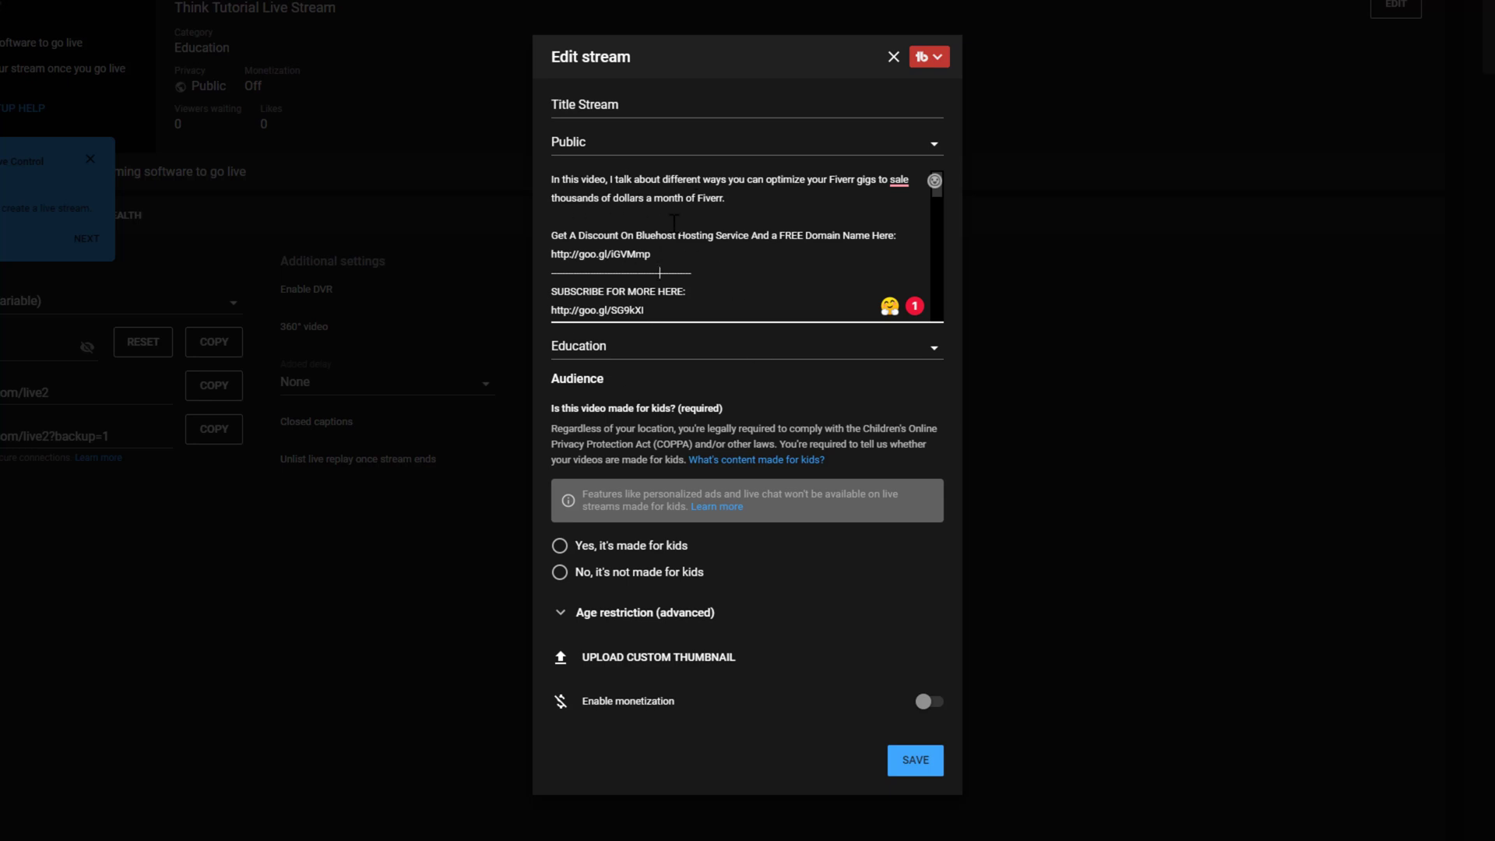
pyautogui.scroll(-2, 674, 226)
pyautogui.scroll(3, 674, 227)
pyautogui.click(596, 574)
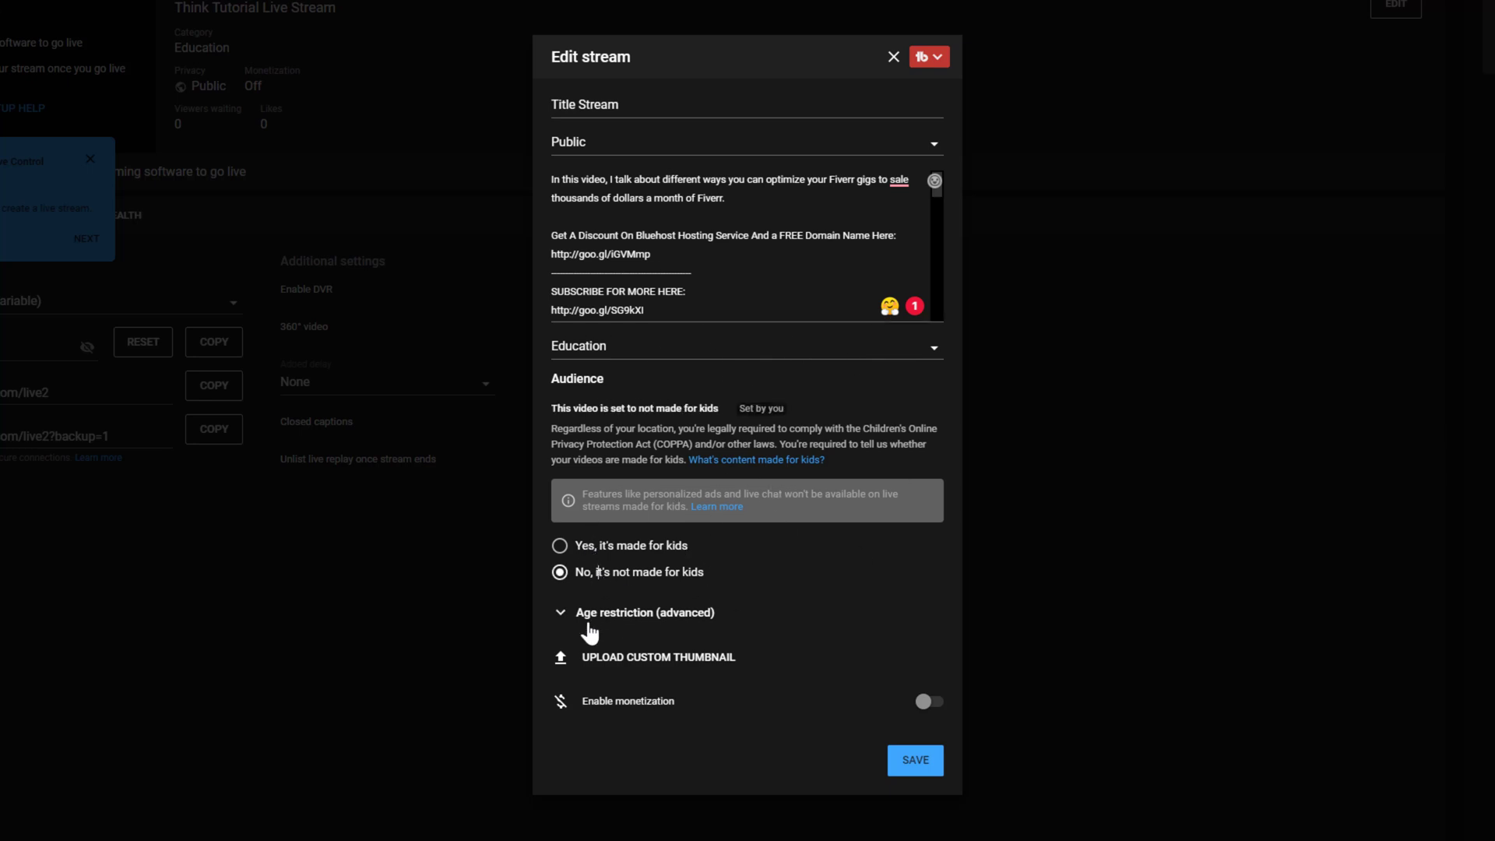
pyautogui.click(561, 614)
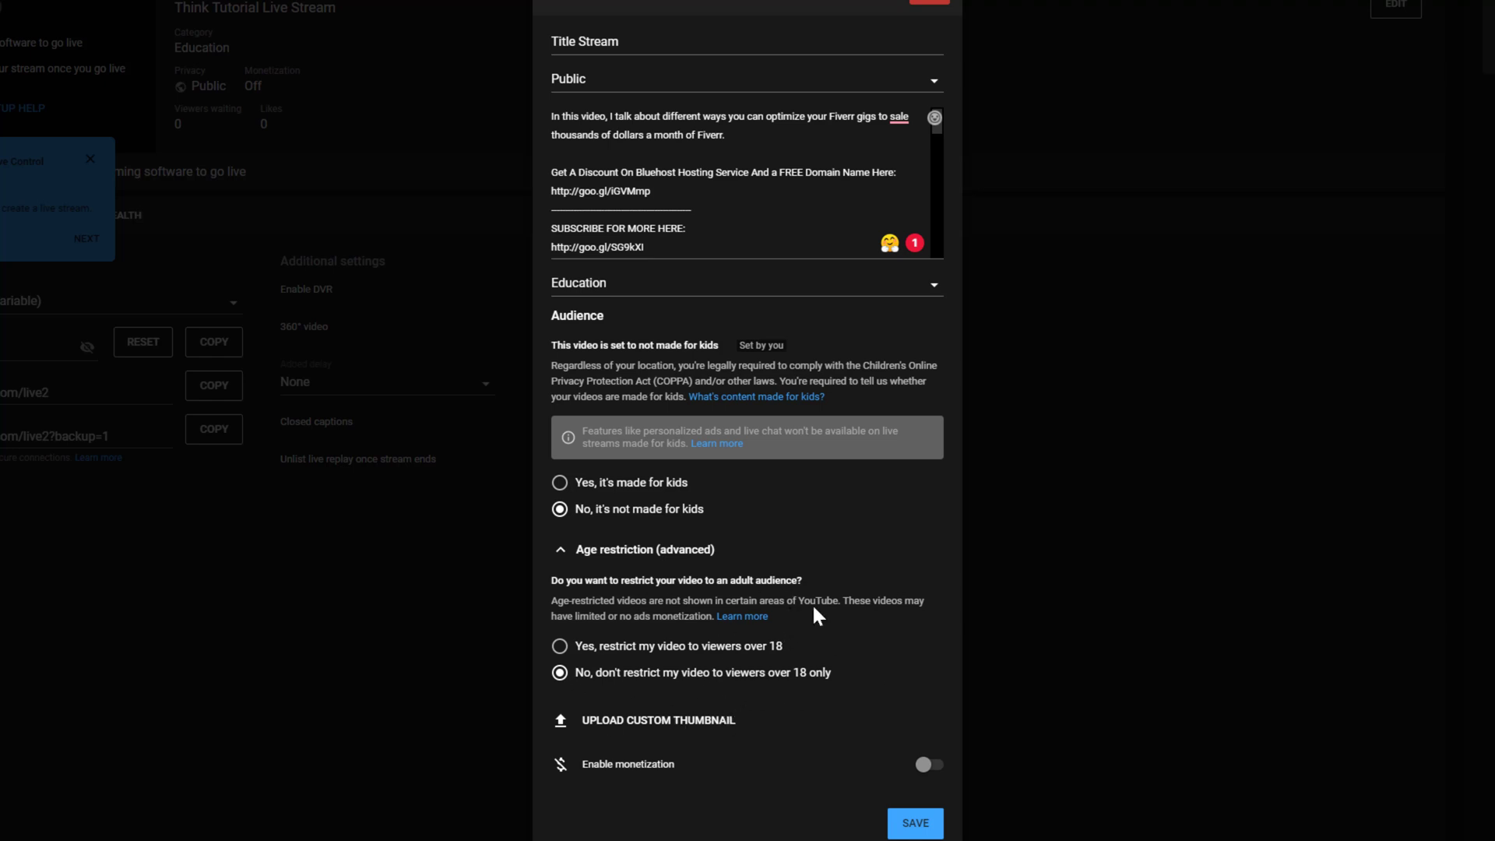
pyautogui.click(562, 552)
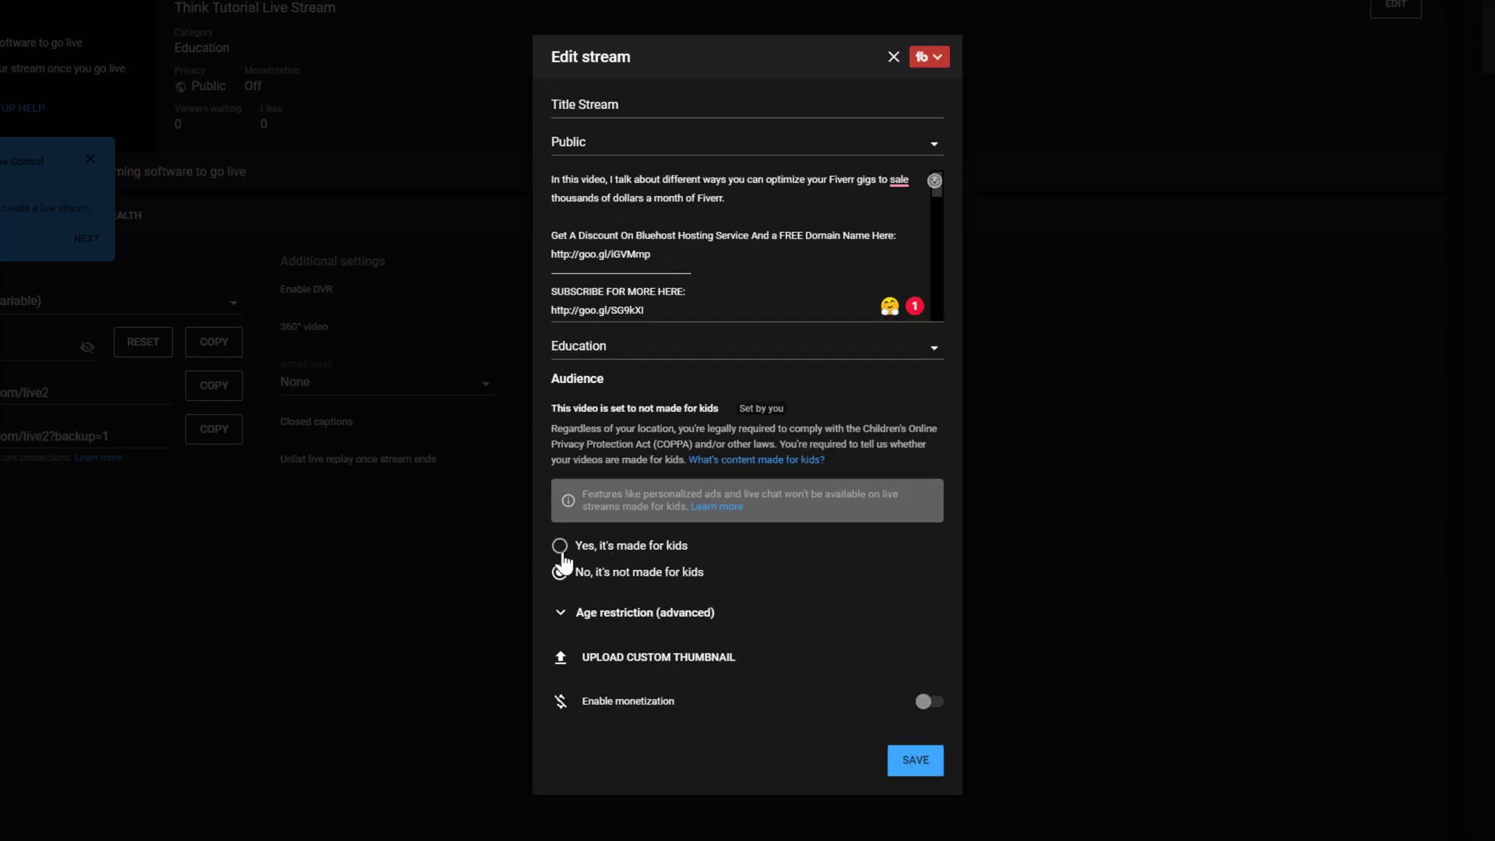
# Step: Upload the 576 KB Discord overlay JPG dated 4/28/2021 as the stream's custom thumbnail
pyautogui.click(658, 661)
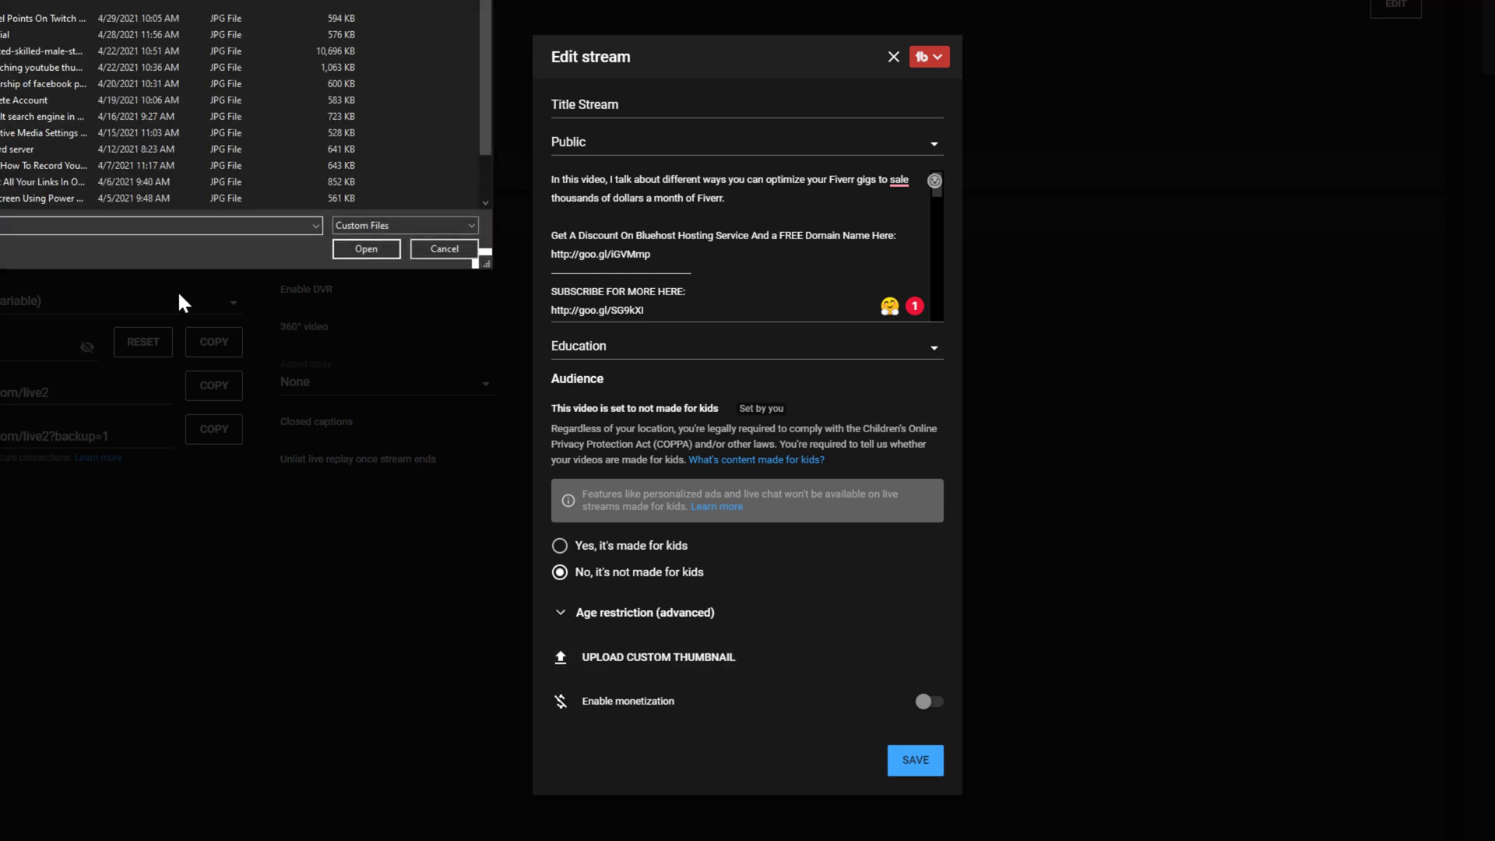
pyautogui.click(117, 18)
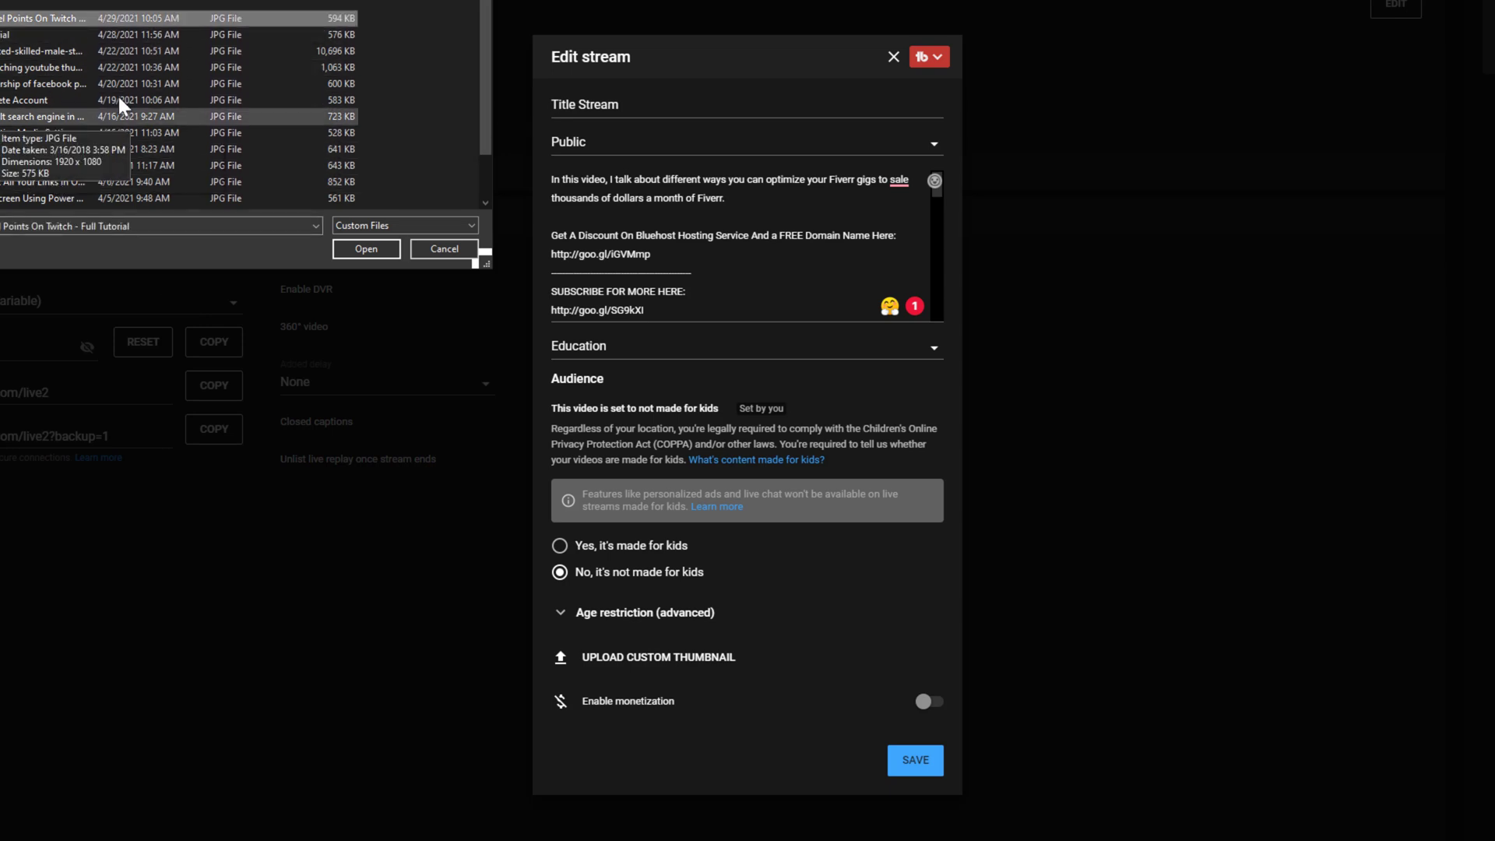
pyautogui.click(26, 35)
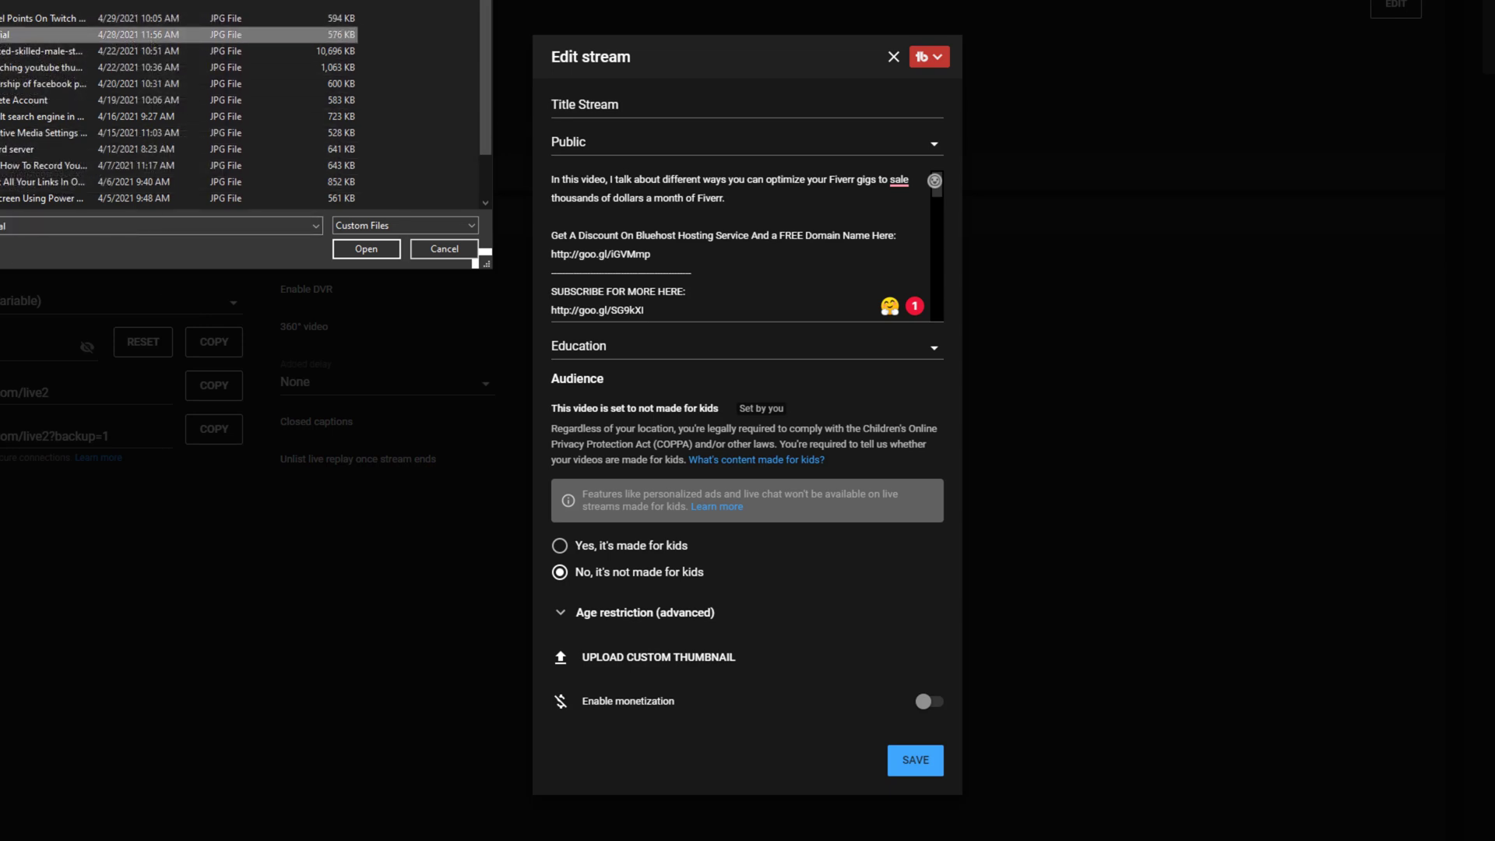
pyautogui.click(358, 247)
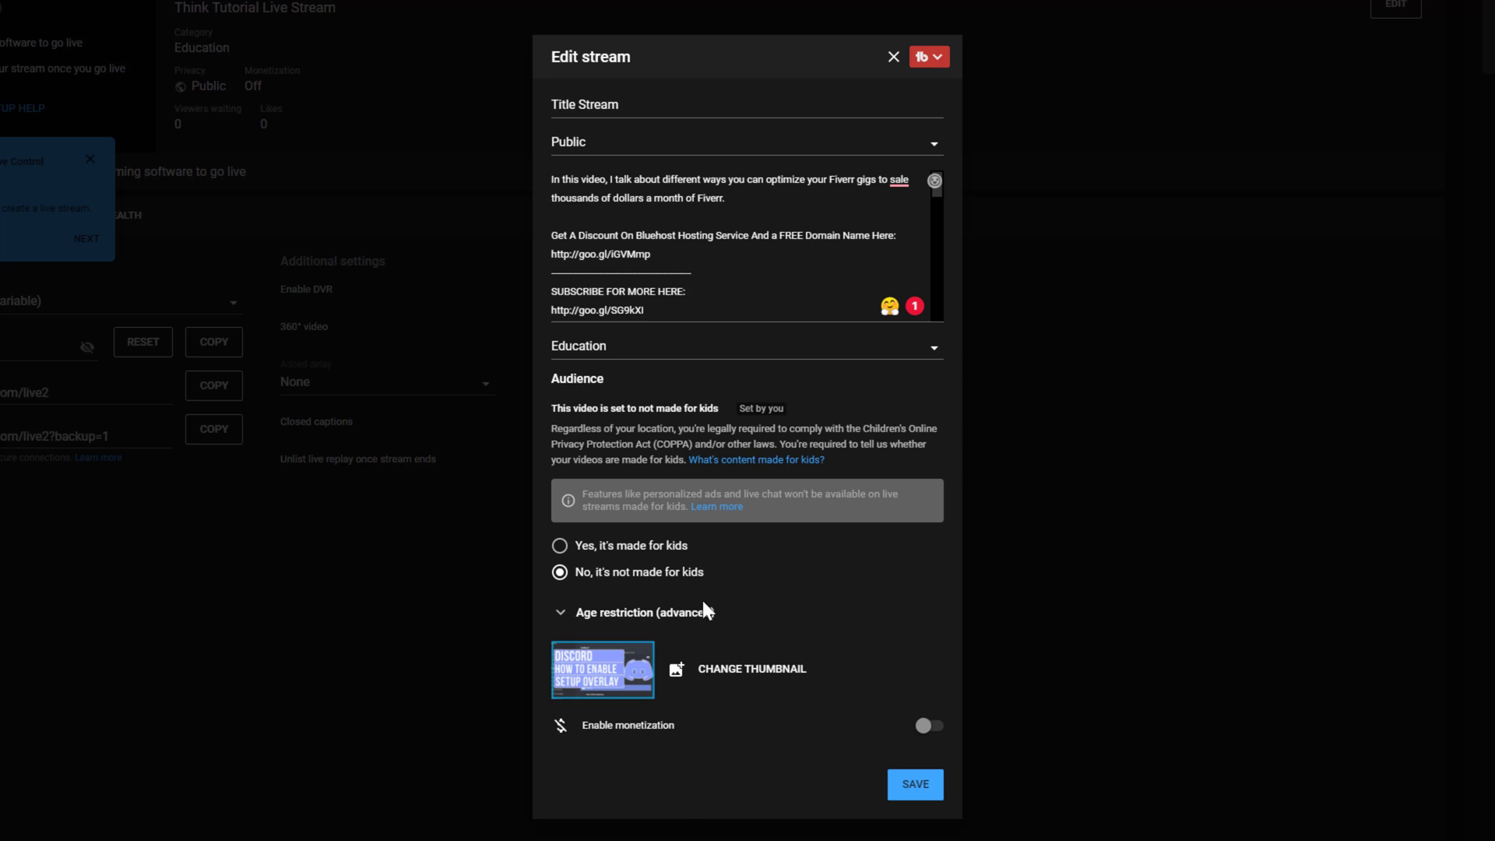
# Step: Try out the monetization option, leave it off, and save the stream details
pyautogui.click(928, 725)
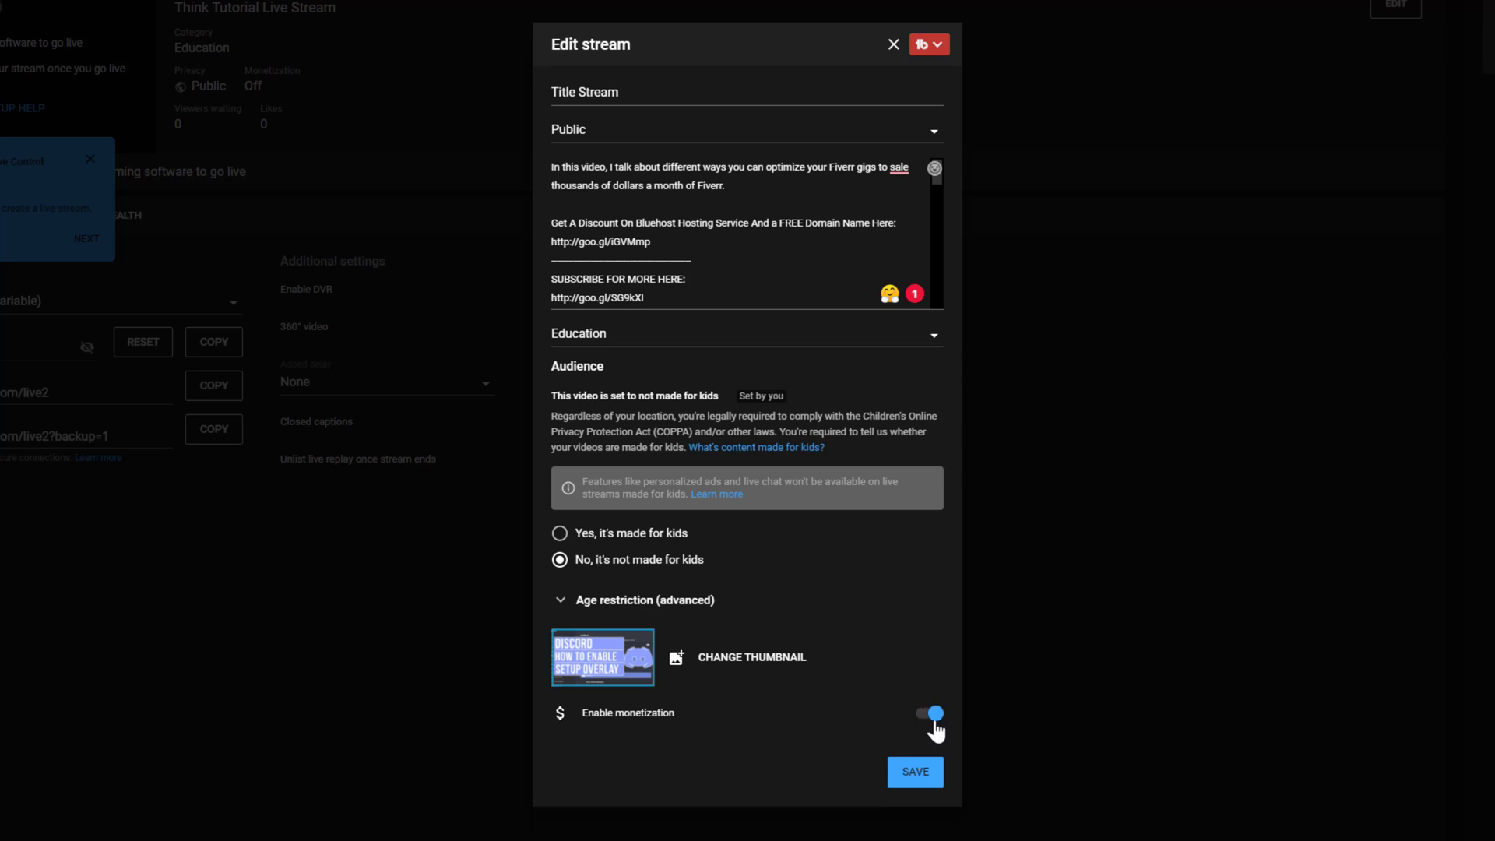
pyautogui.click(931, 718)
pyautogui.click(928, 714)
pyautogui.click(935, 715)
pyautogui.click(911, 776)
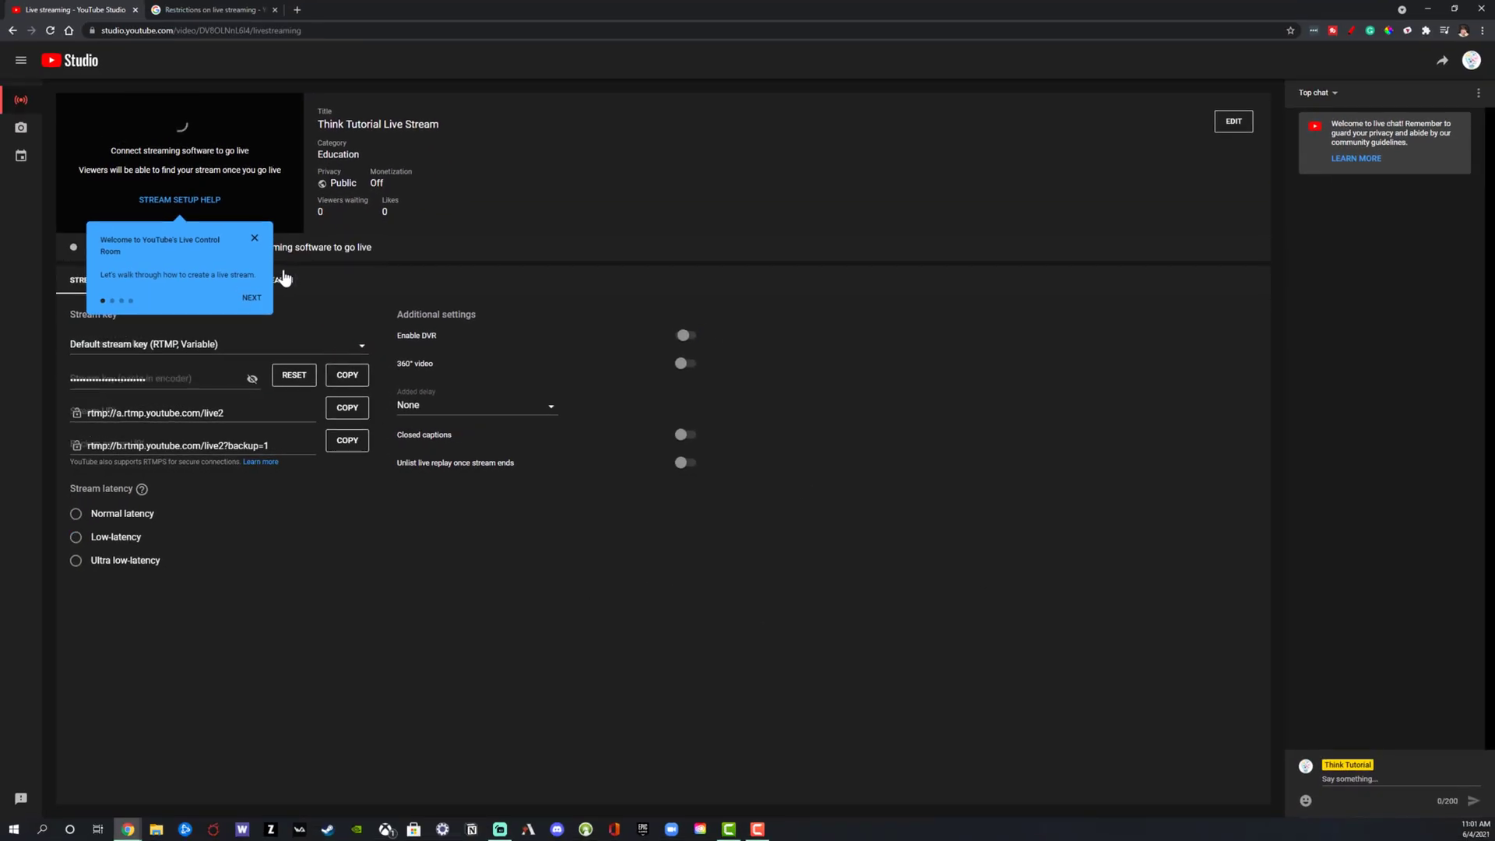
# Step: Dismiss the Live Control Room walkthrough and copy the default stream key
pyautogui.click(254, 239)
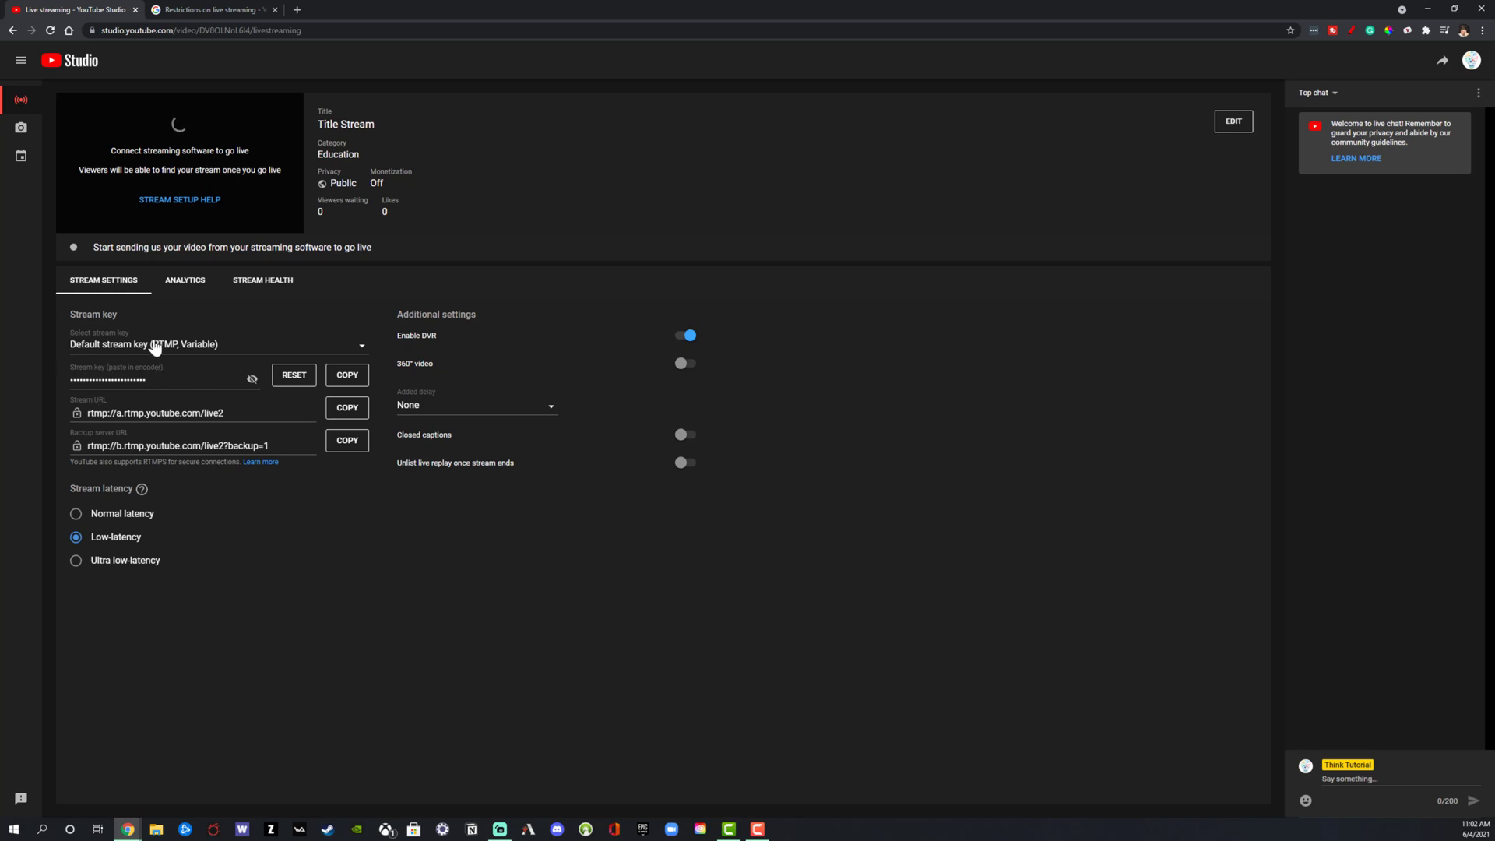
pyautogui.rightClick(225, 350)
pyautogui.click(250, 615)
pyautogui.click(348, 375)
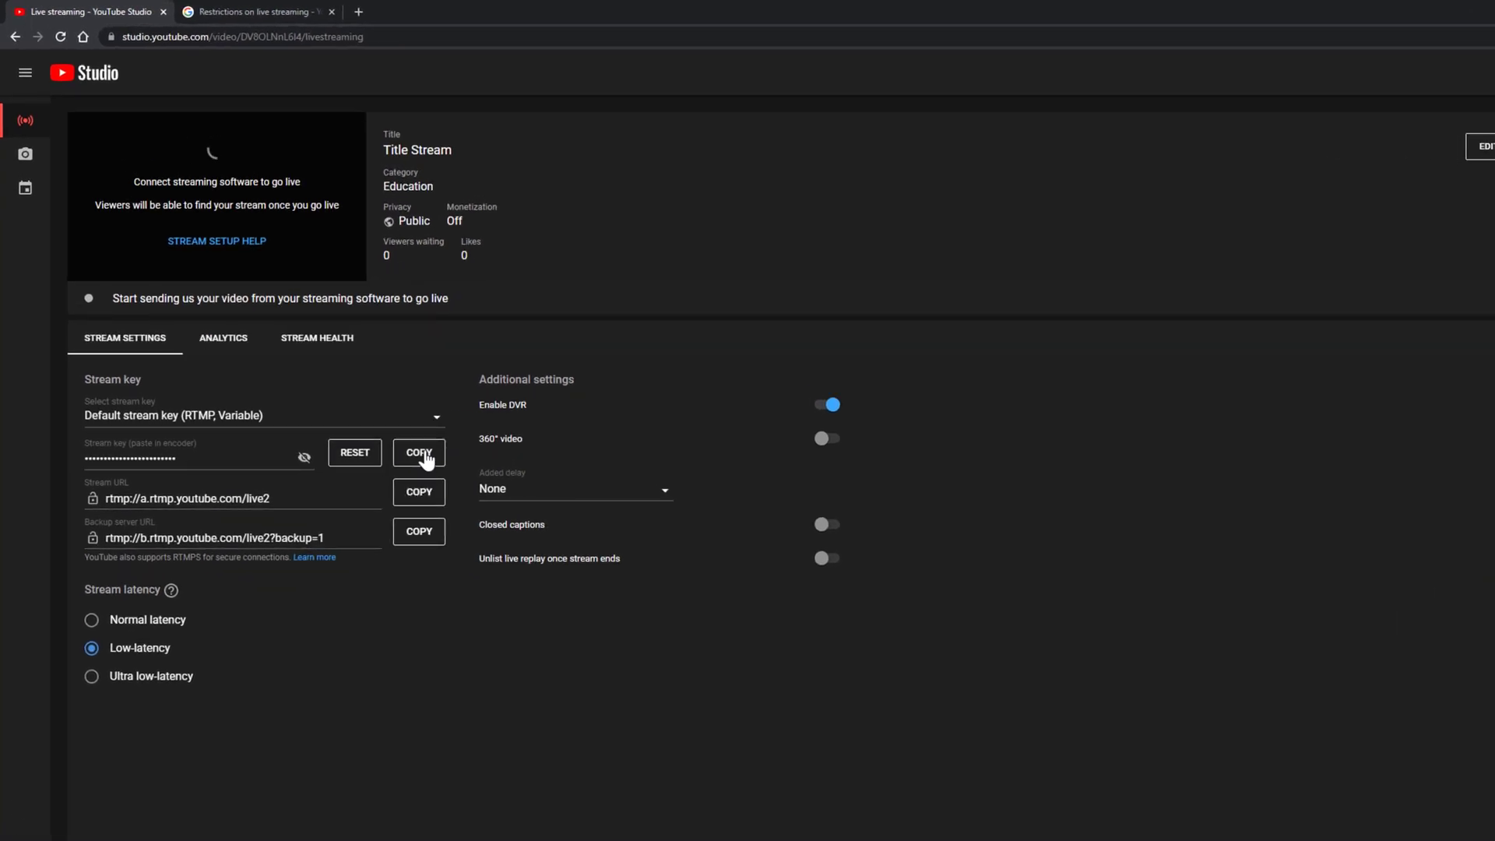
pyautogui.doubleClick(166, 458)
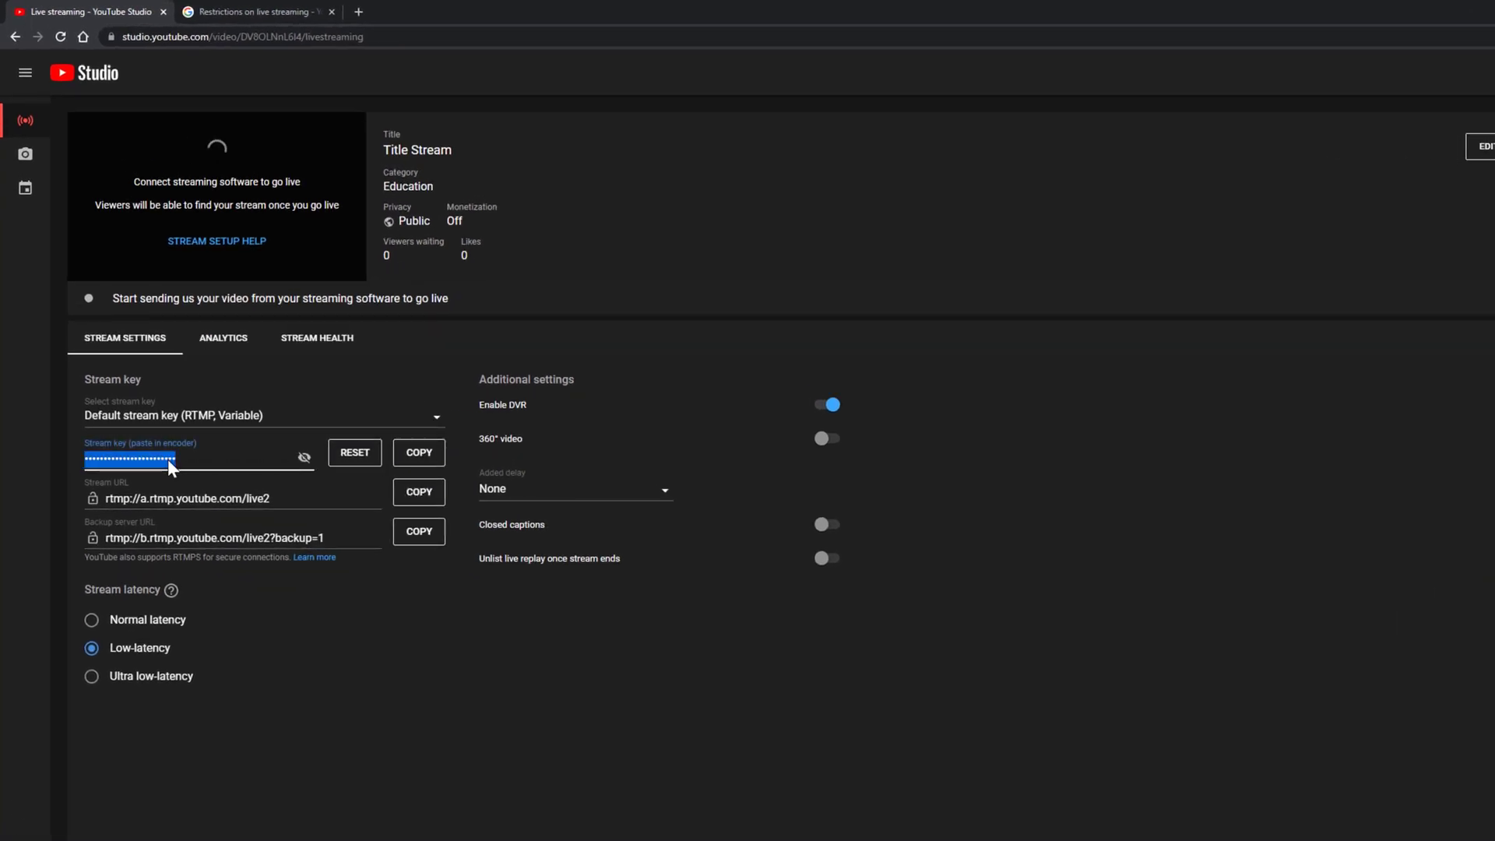
pyautogui.rightClick(148, 458)
pyautogui.click(272, 585)
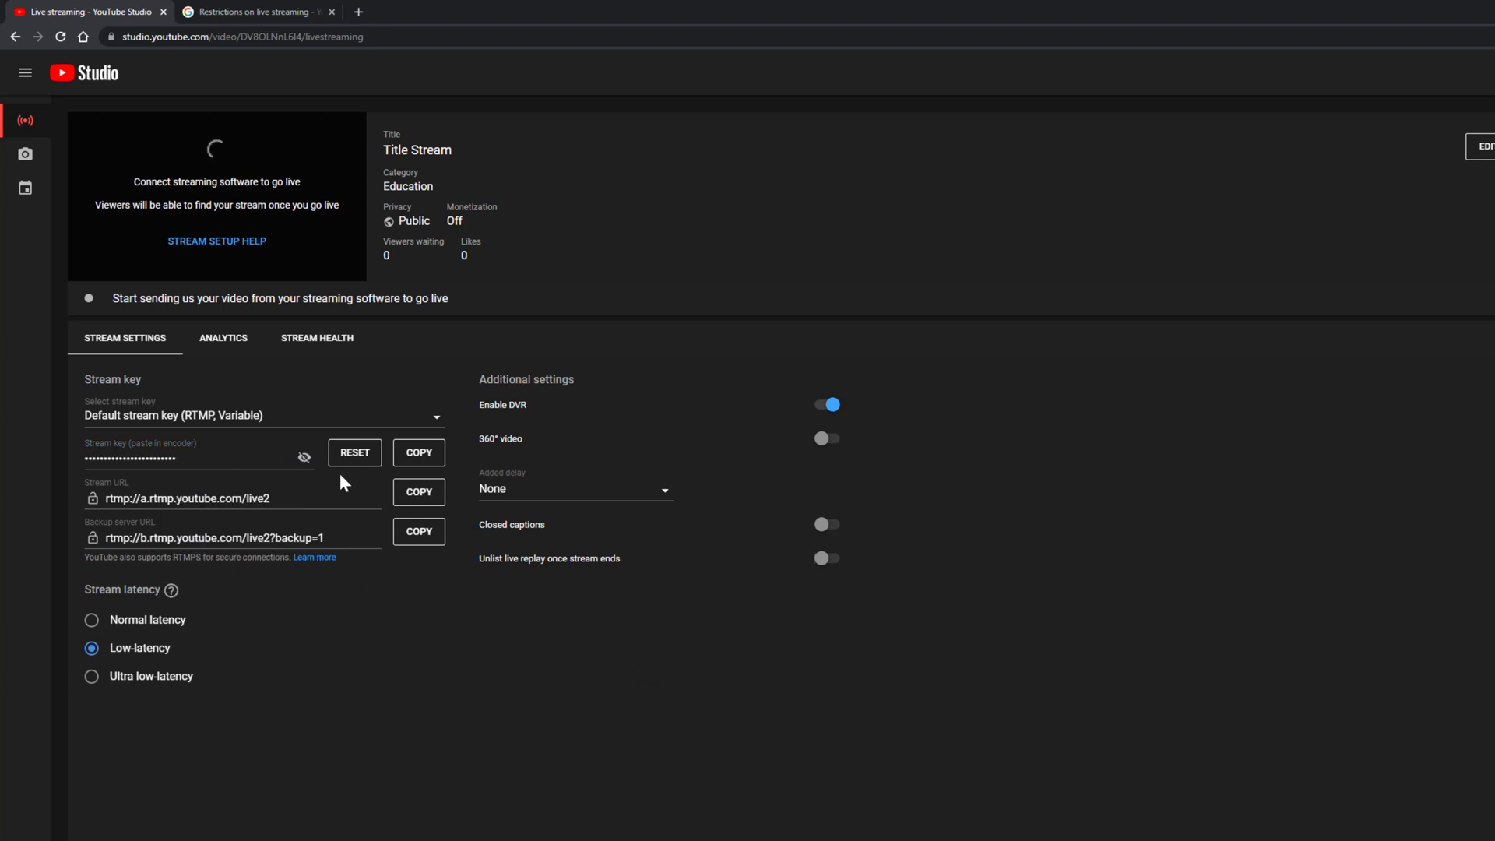
pyautogui.click(420, 456)
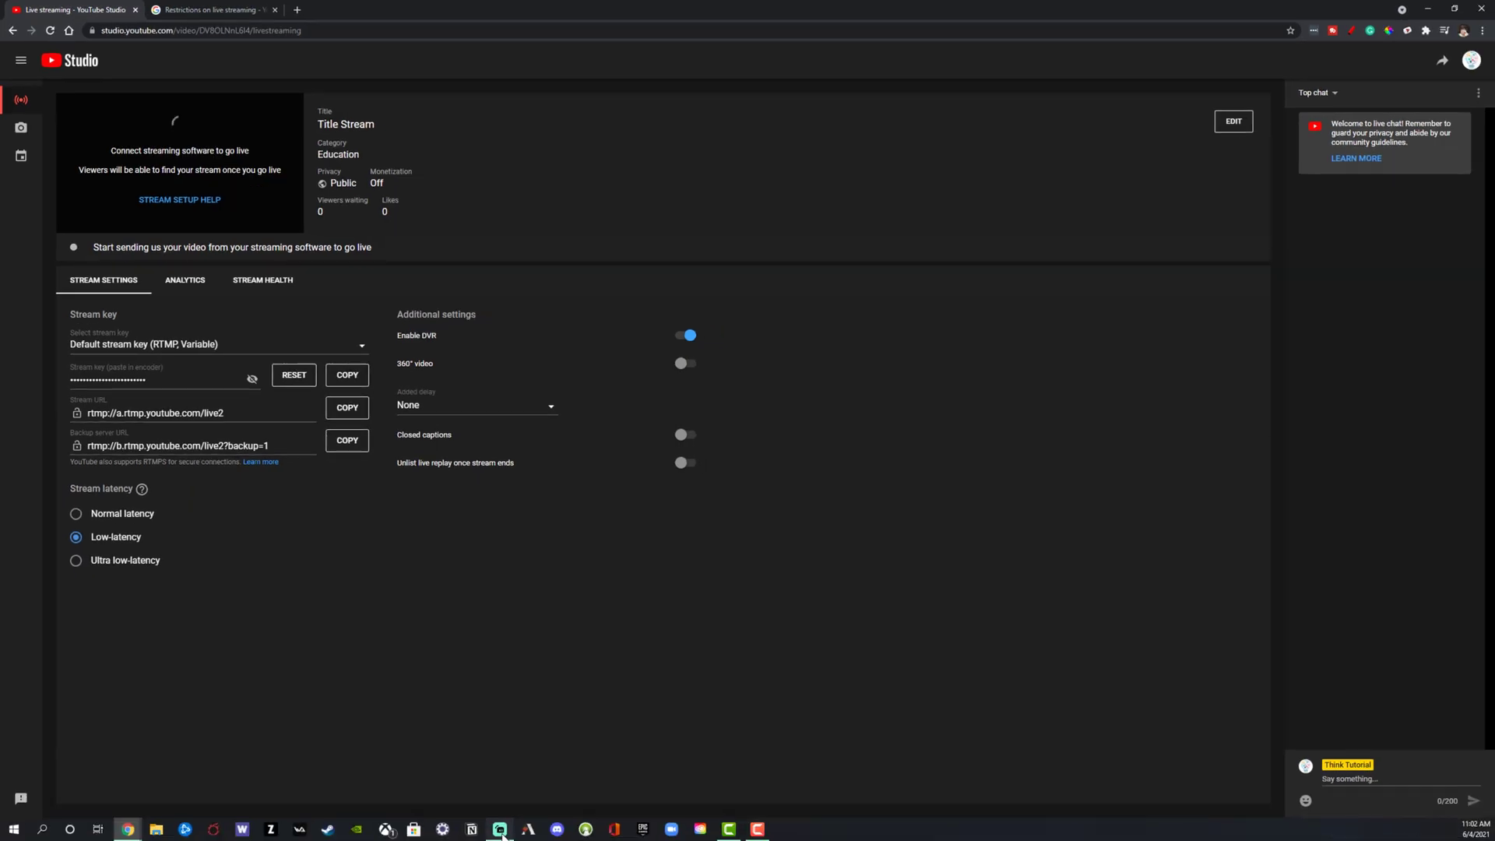
# Step: Switch to Streamlabs OBS and paste the copied YouTube stream key into the stream key field of the Stream settings
pyautogui.click(500, 830)
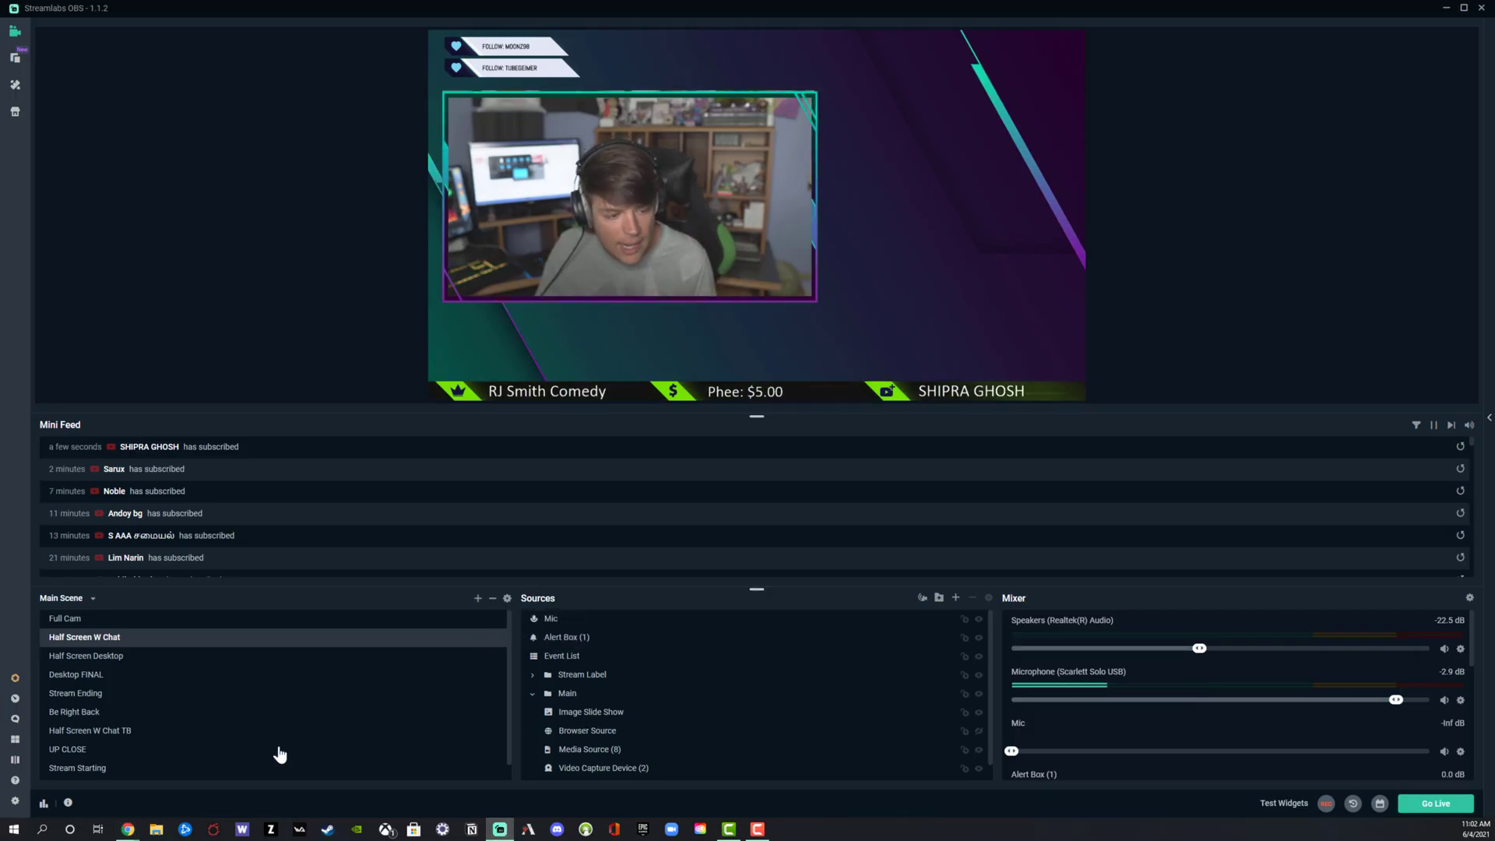
pyautogui.click(15, 800)
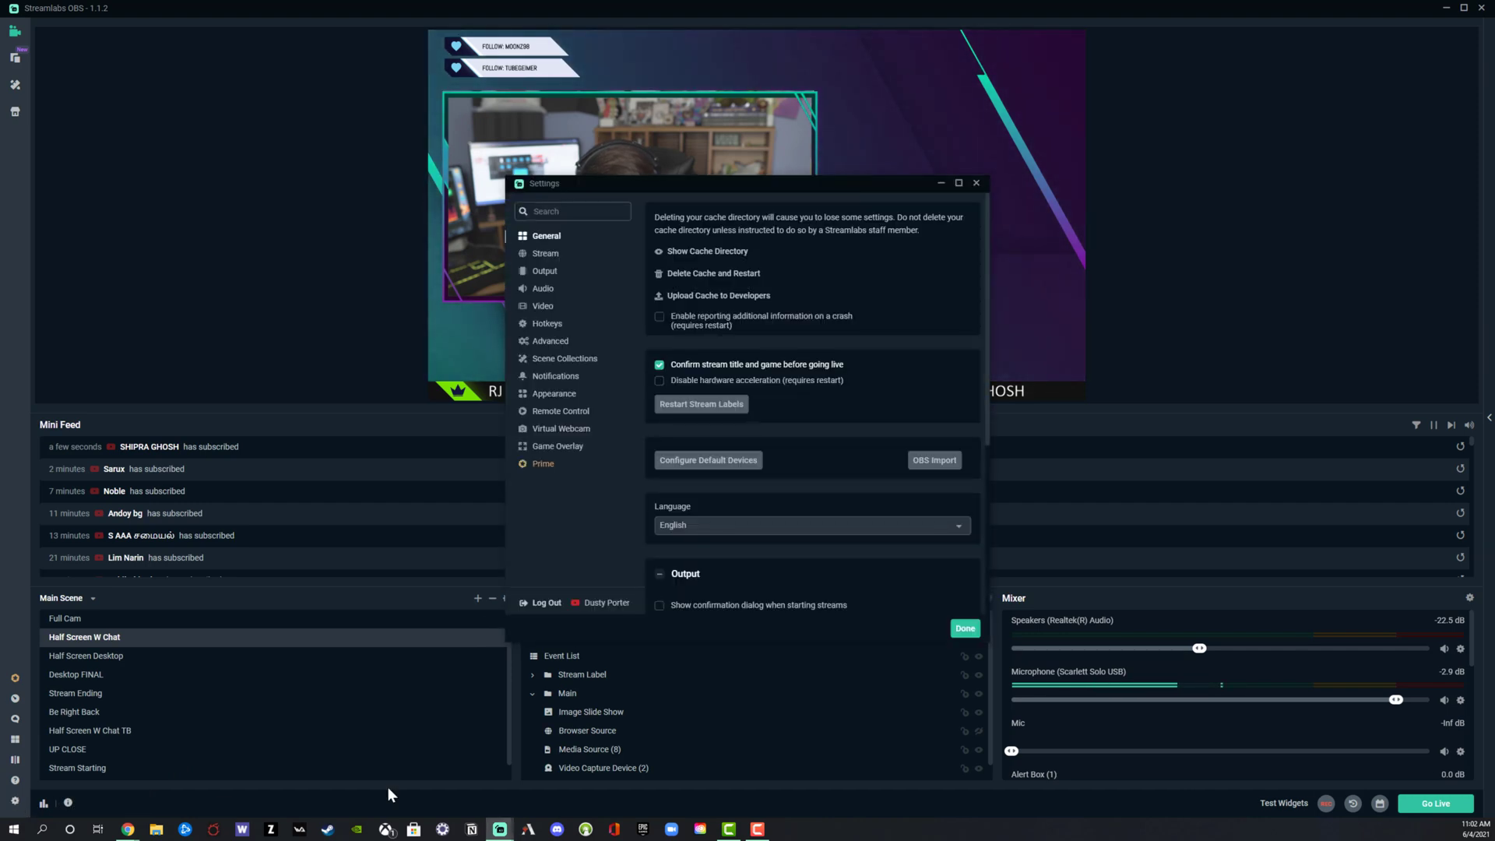
pyautogui.click(545, 253)
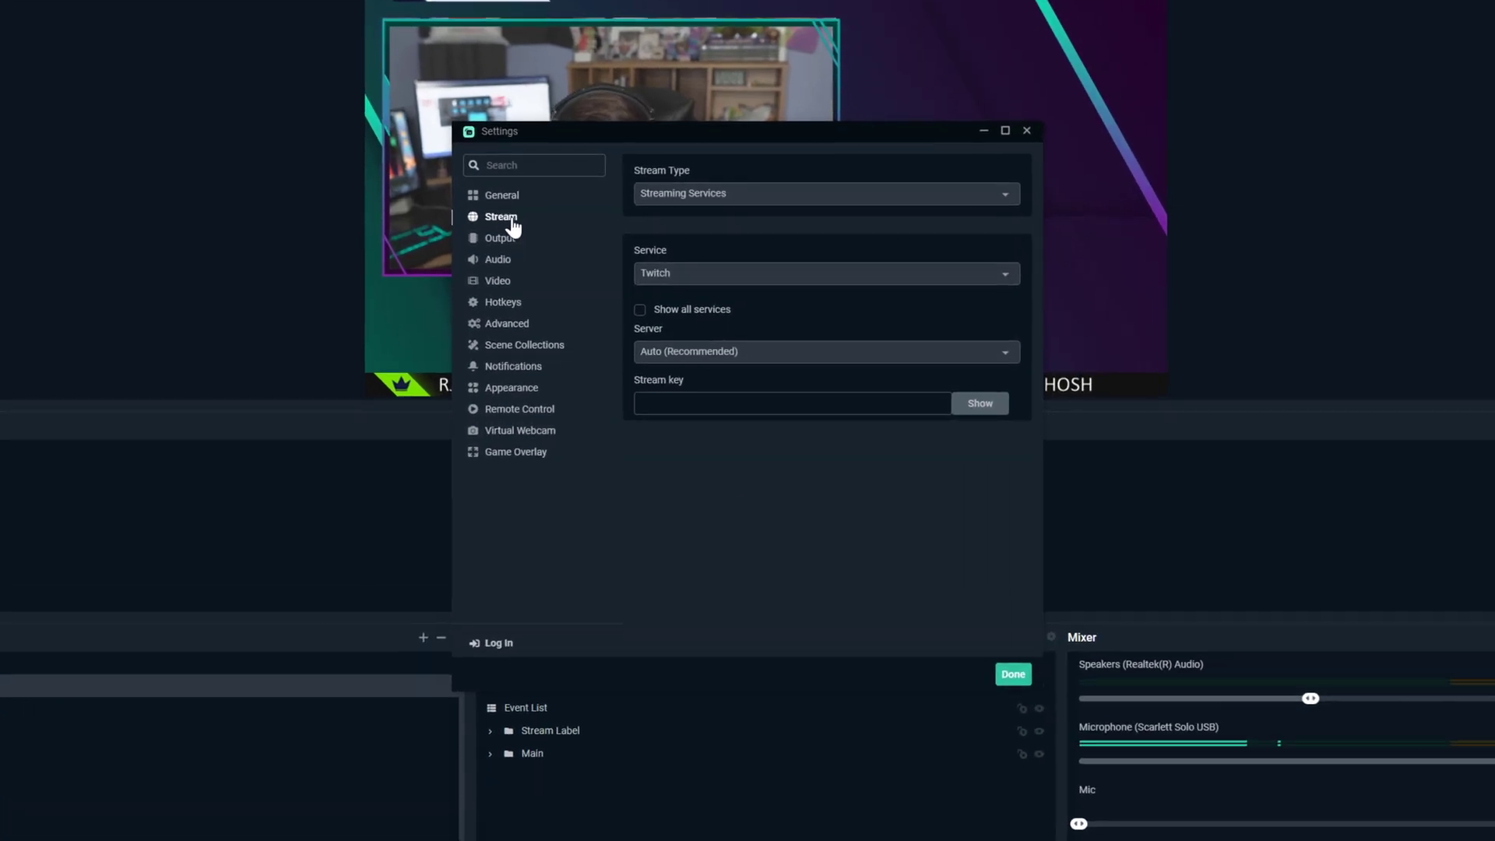
pyautogui.click(731, 403)
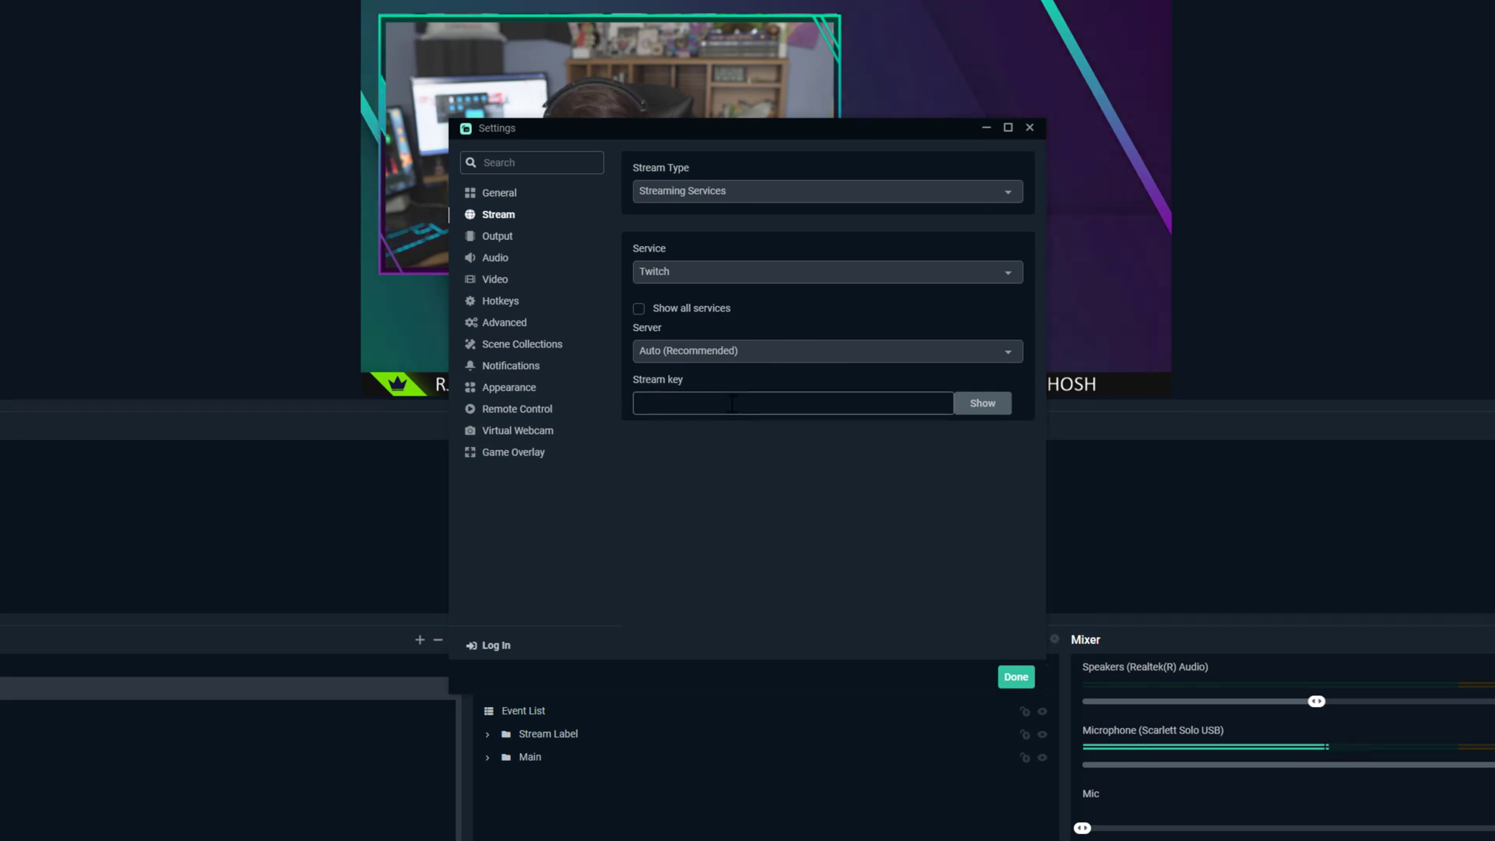
pyautogui.hotkey('ctrl', 'v')
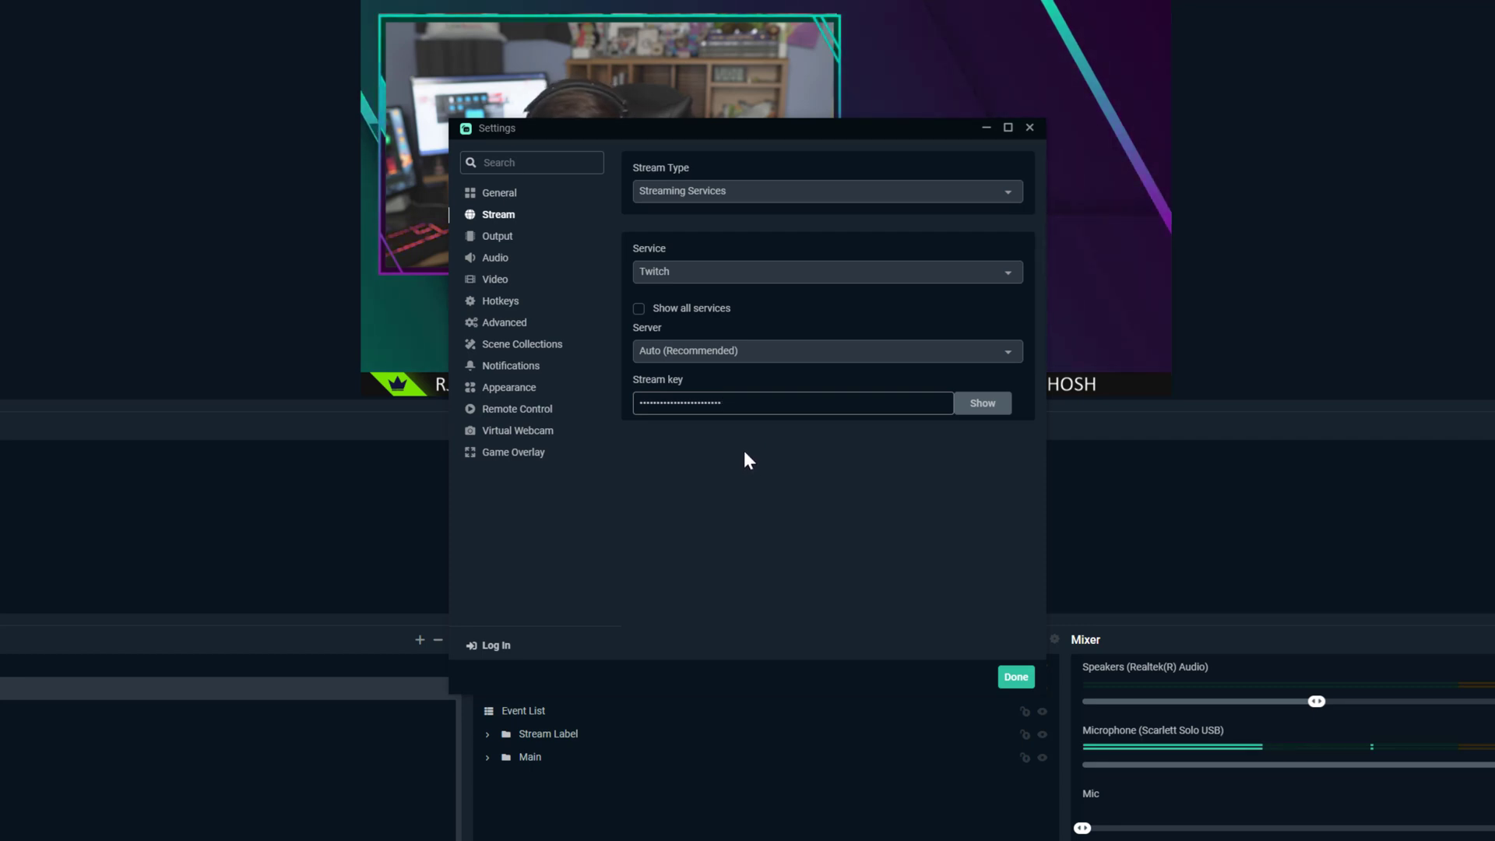
# Step: Set the streaming service to YouTube / YouTube Gaming, keep the stream type as Streaming Services, and save the settings
pyautogui.click(699, 274)
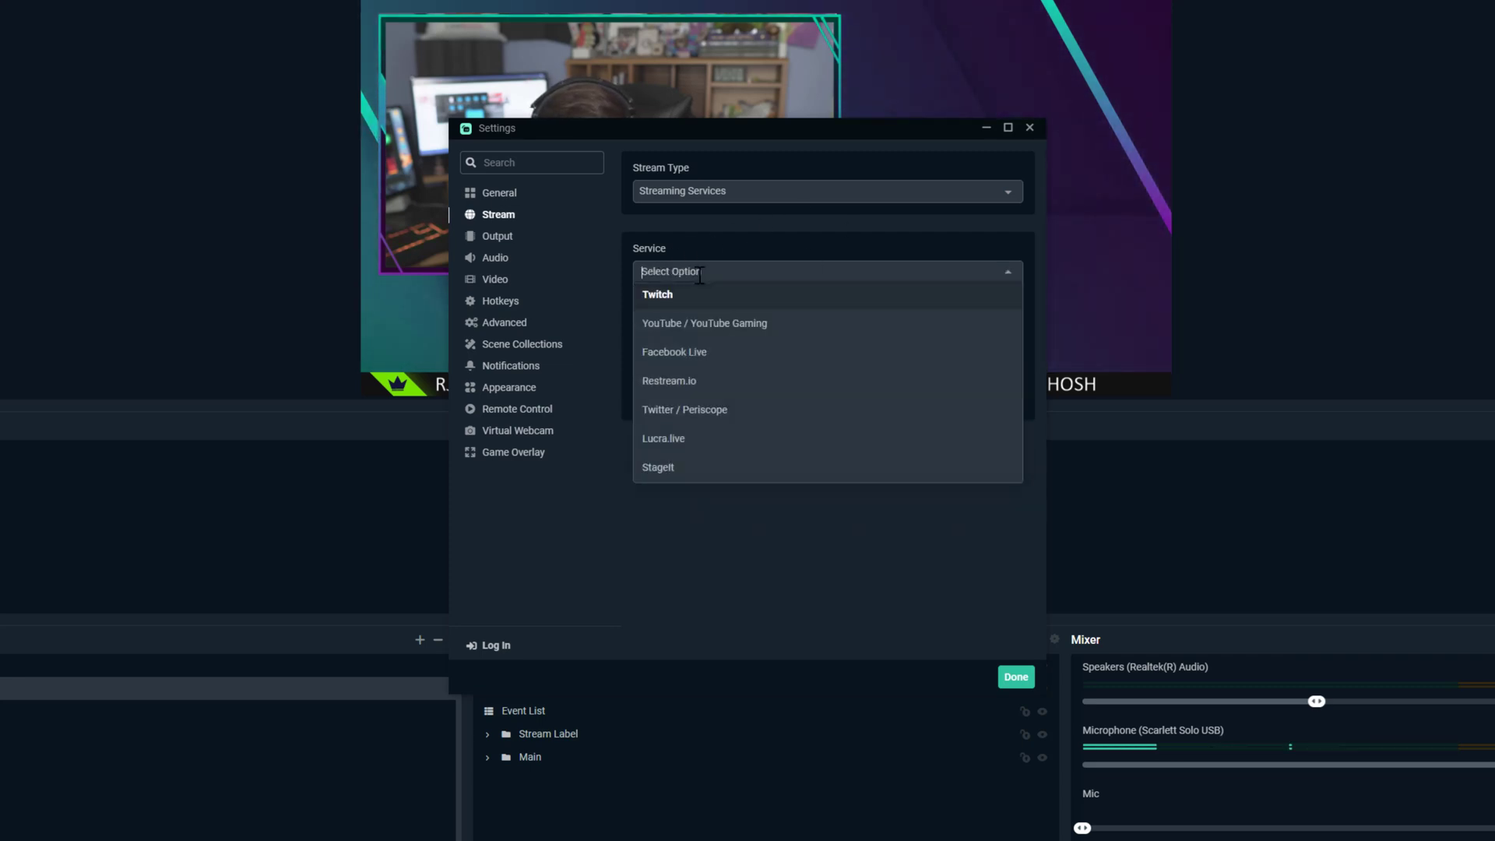
pyautogui.click(677, 324)
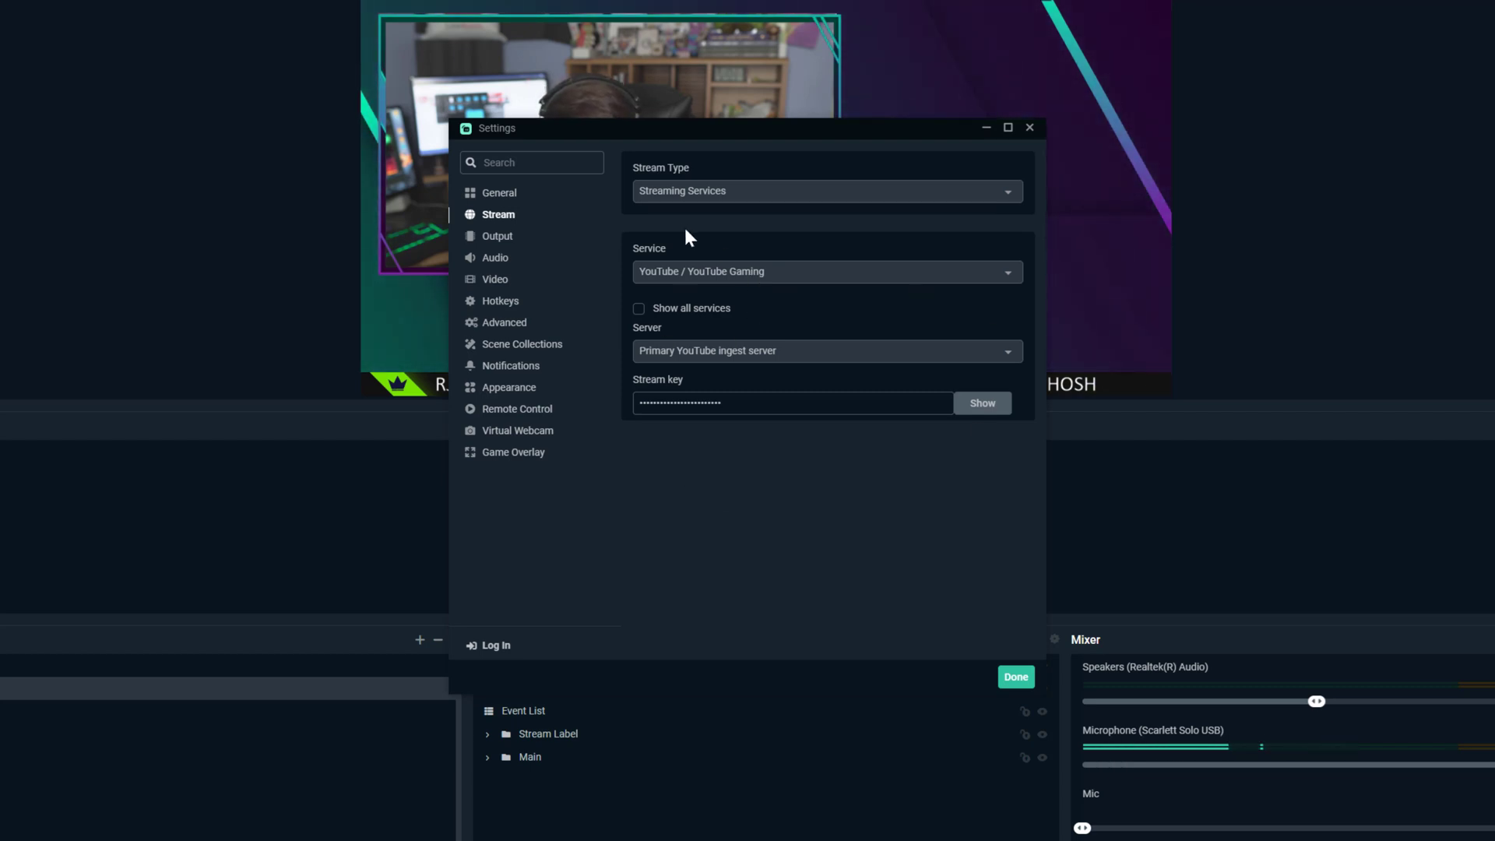
pyautogui.click(671, 192)
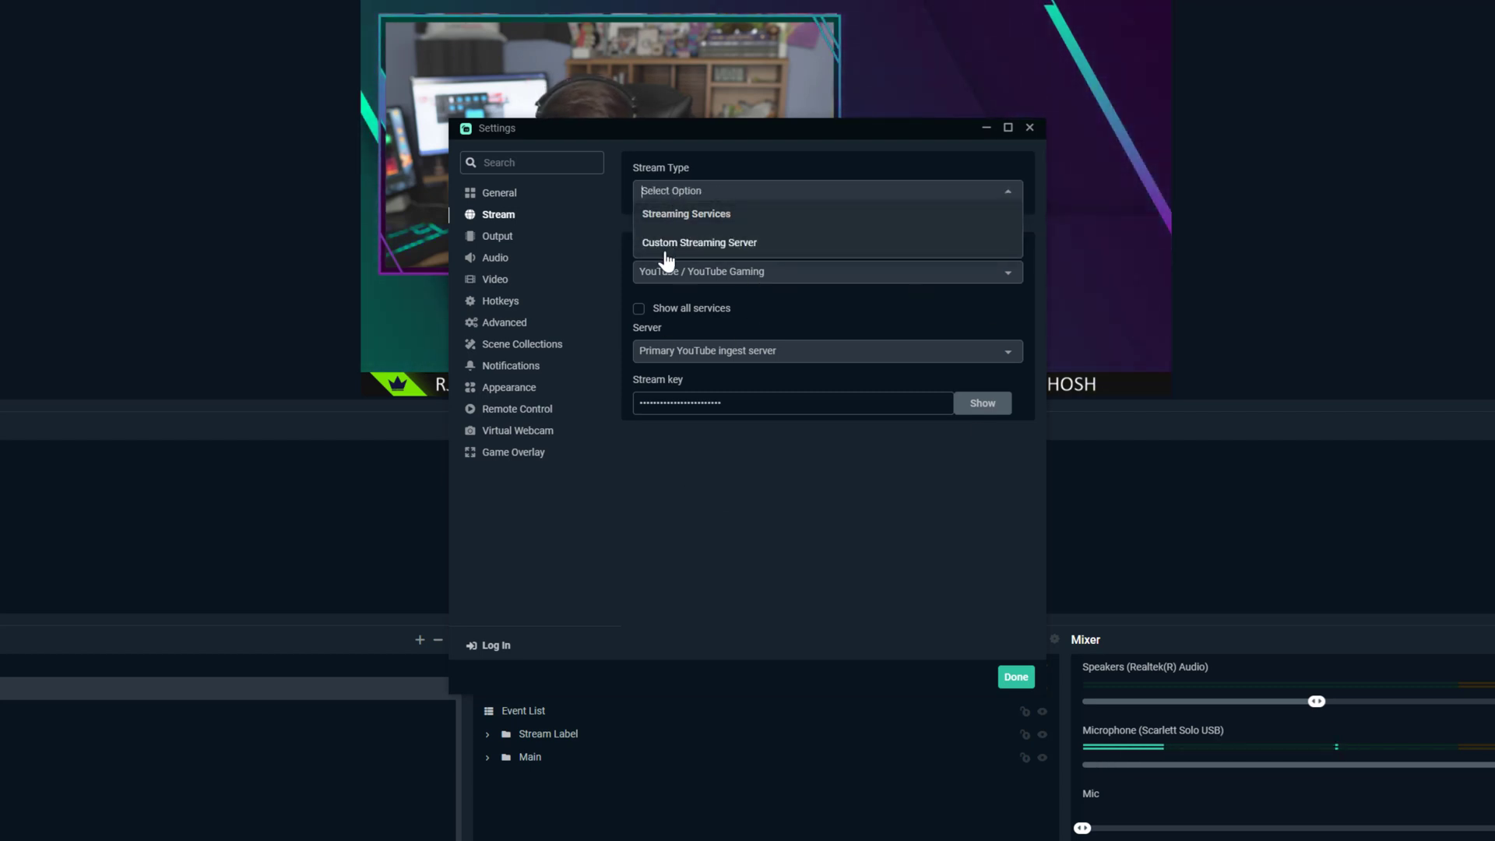
pyautogui.click(692, 225)
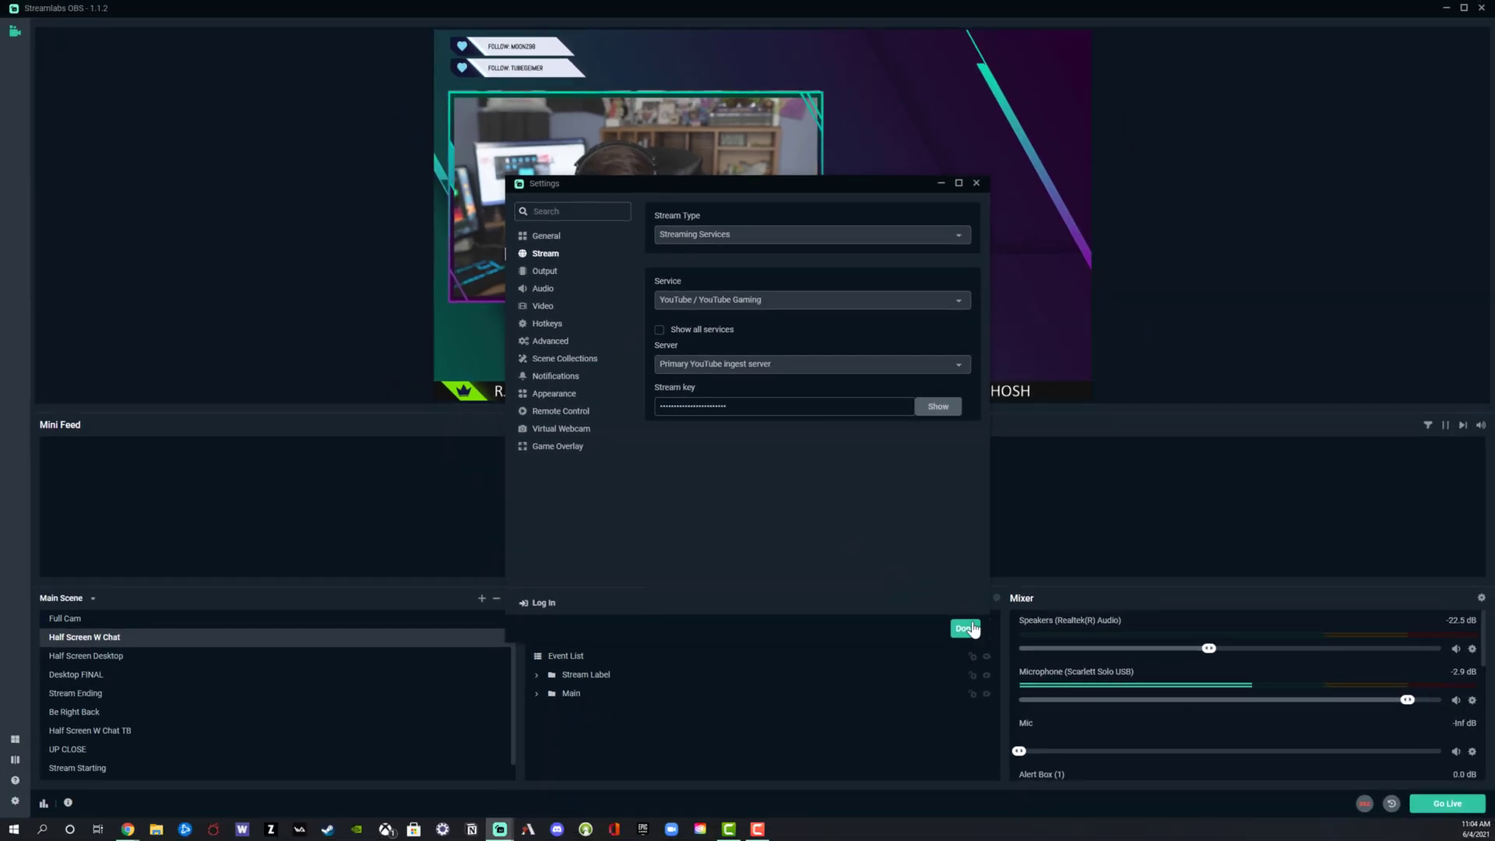
pyautogui.click(964, 629)
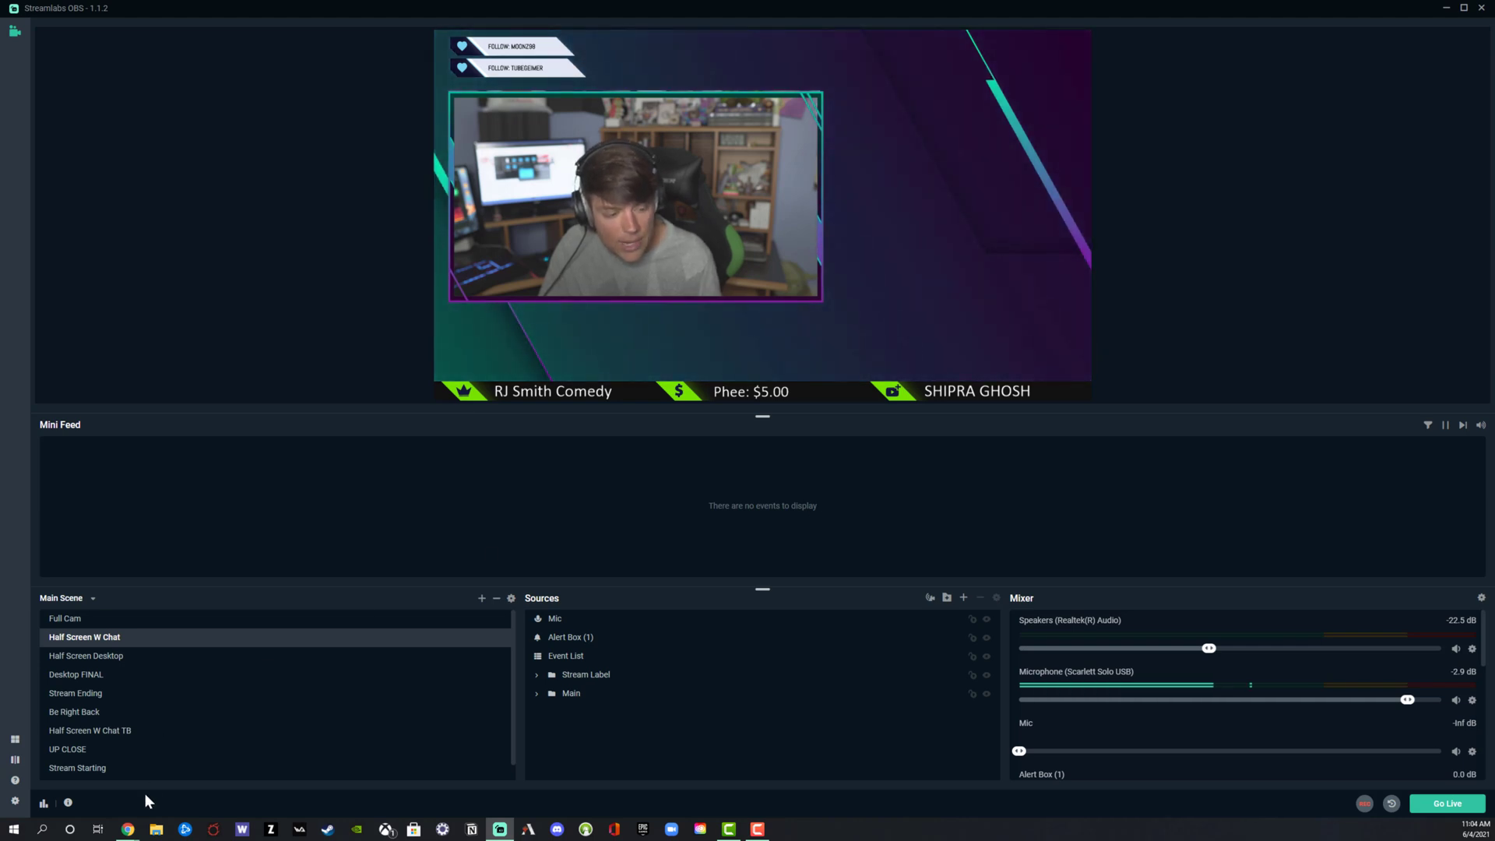
# Step: Check the Live Control Room, go live from Streamlabs OBS, and return to YouTube Studio to view the live preview
pyautogui.moveTo(132, 832)
pyautogui.click(79, 779)
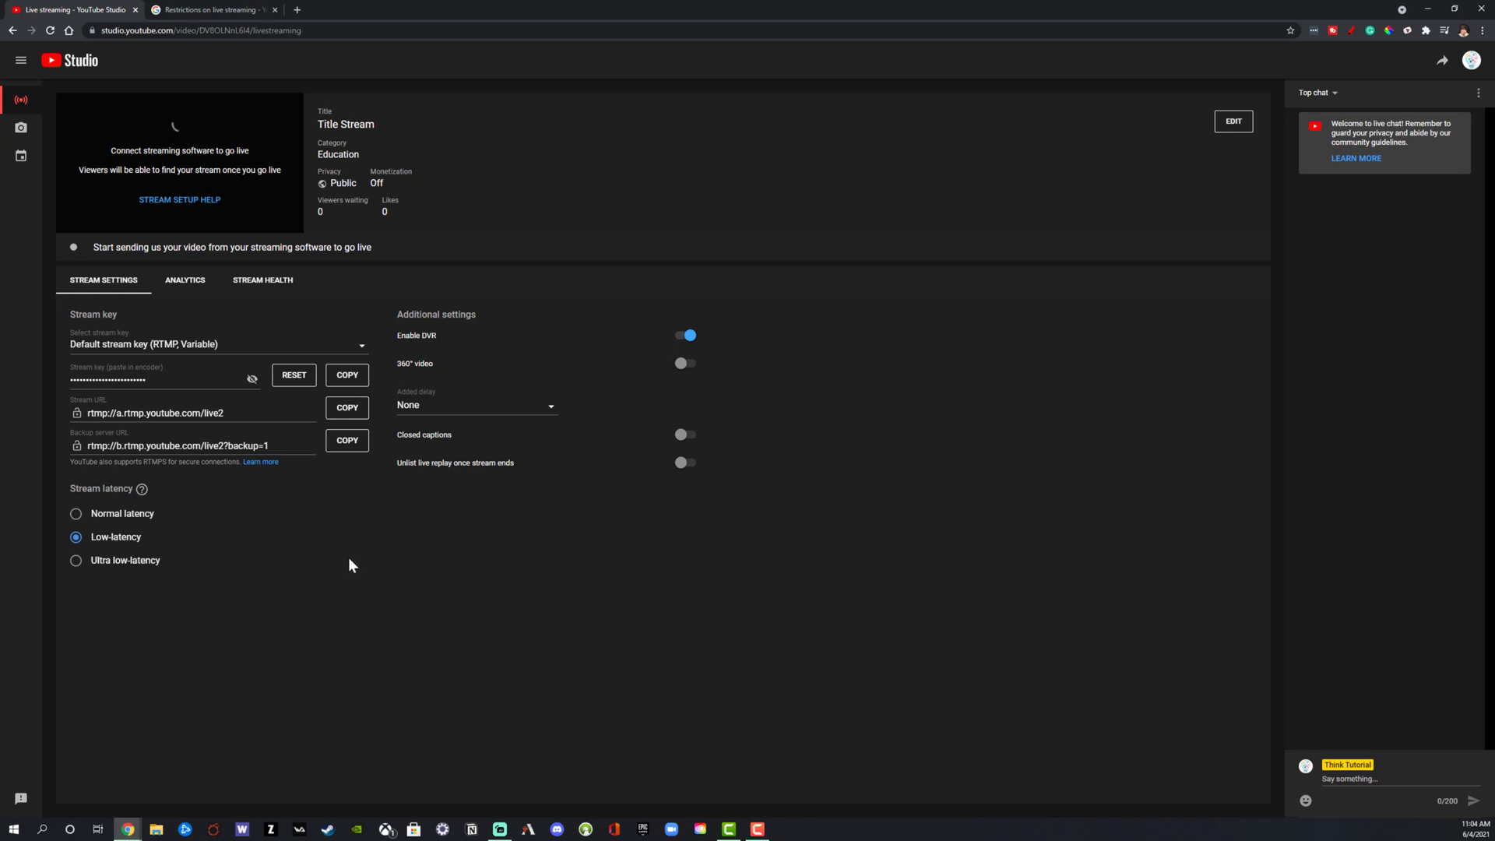
pyautogui.click(500, 828)
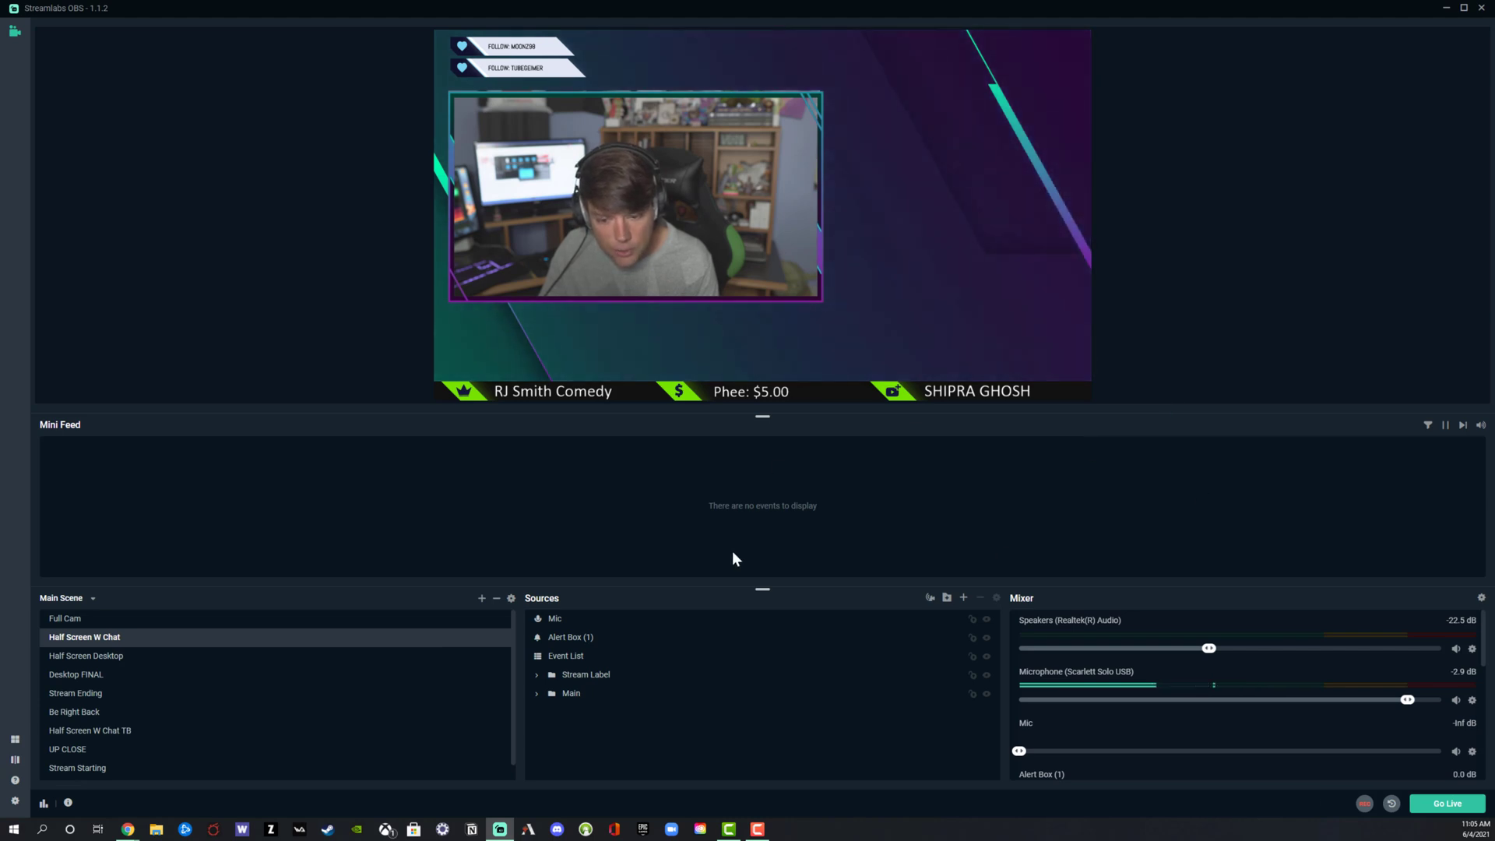
pyautogui.click(1443, 805)
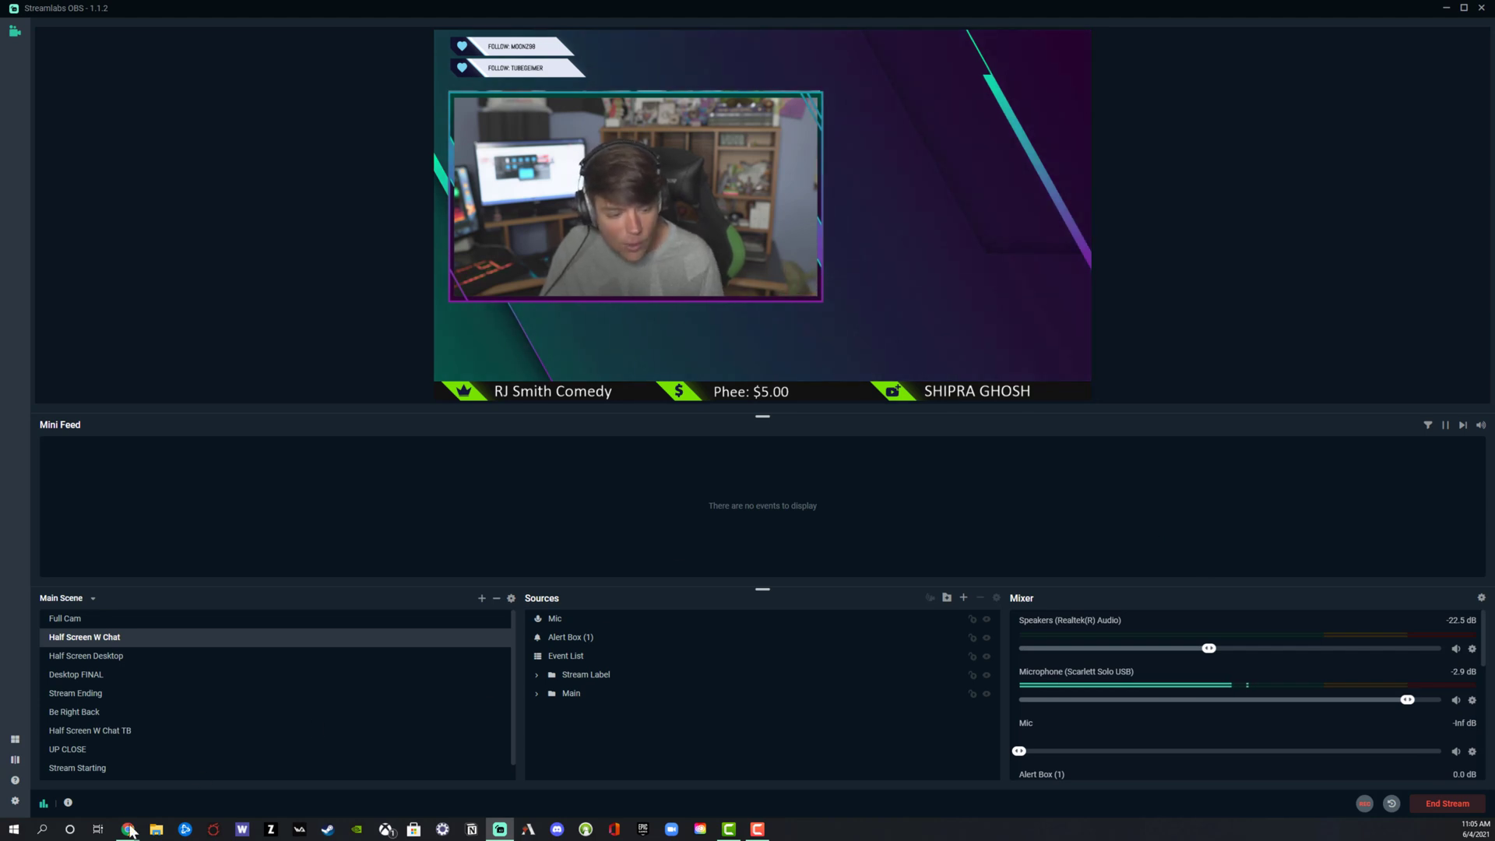
pyautogui.moveTo(131, 830)
pyautogui.click(92, 785)
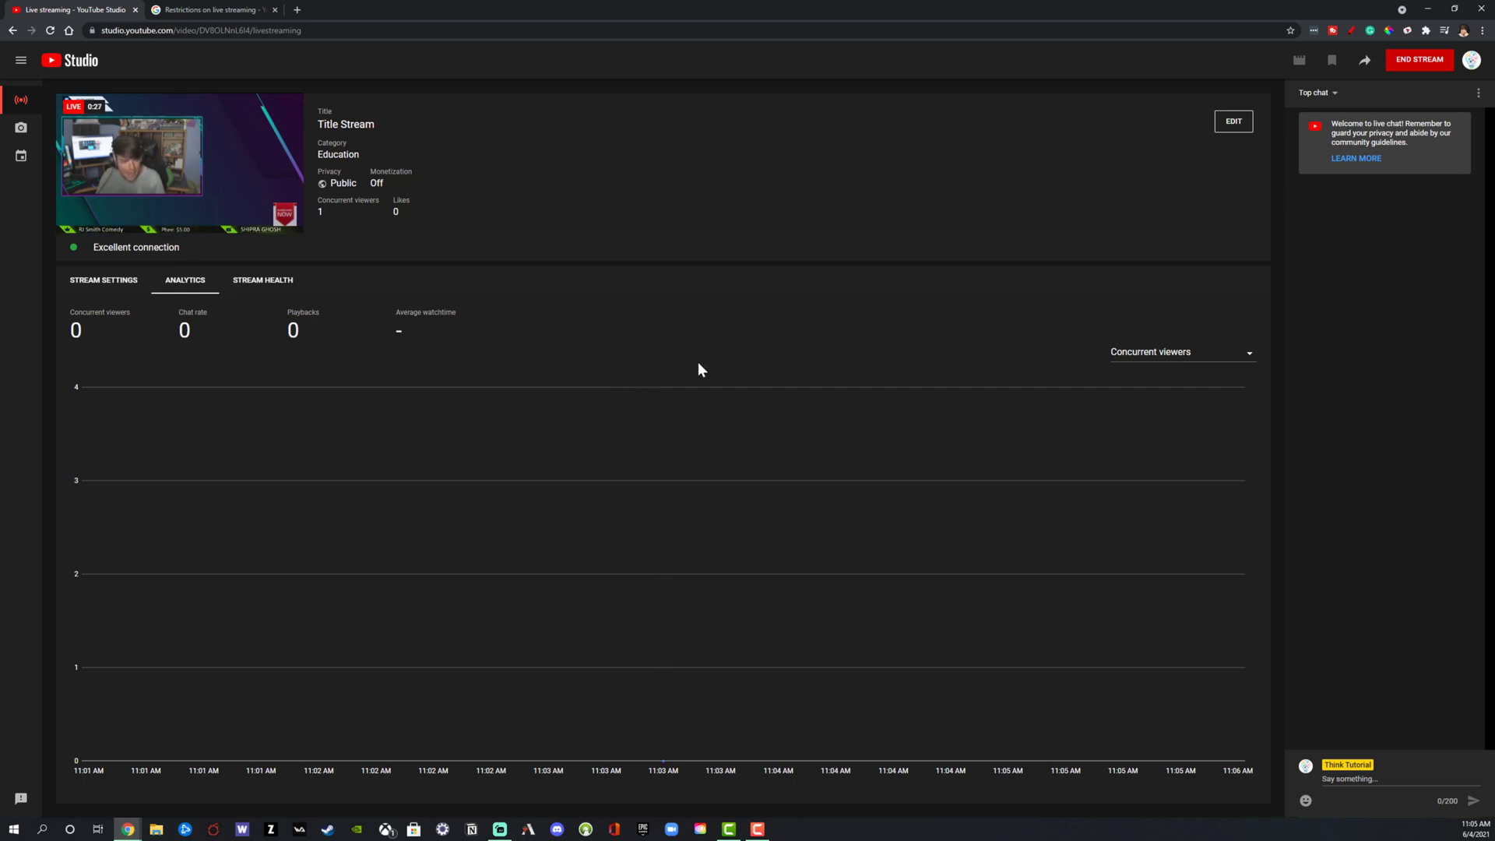
# Step: End the stream in YouTube Studio, confirm it, and dismiss the congratulations message and the finished-stream summary
pyautogui.click(1414, 63)
pyautogui.click(852, 477)
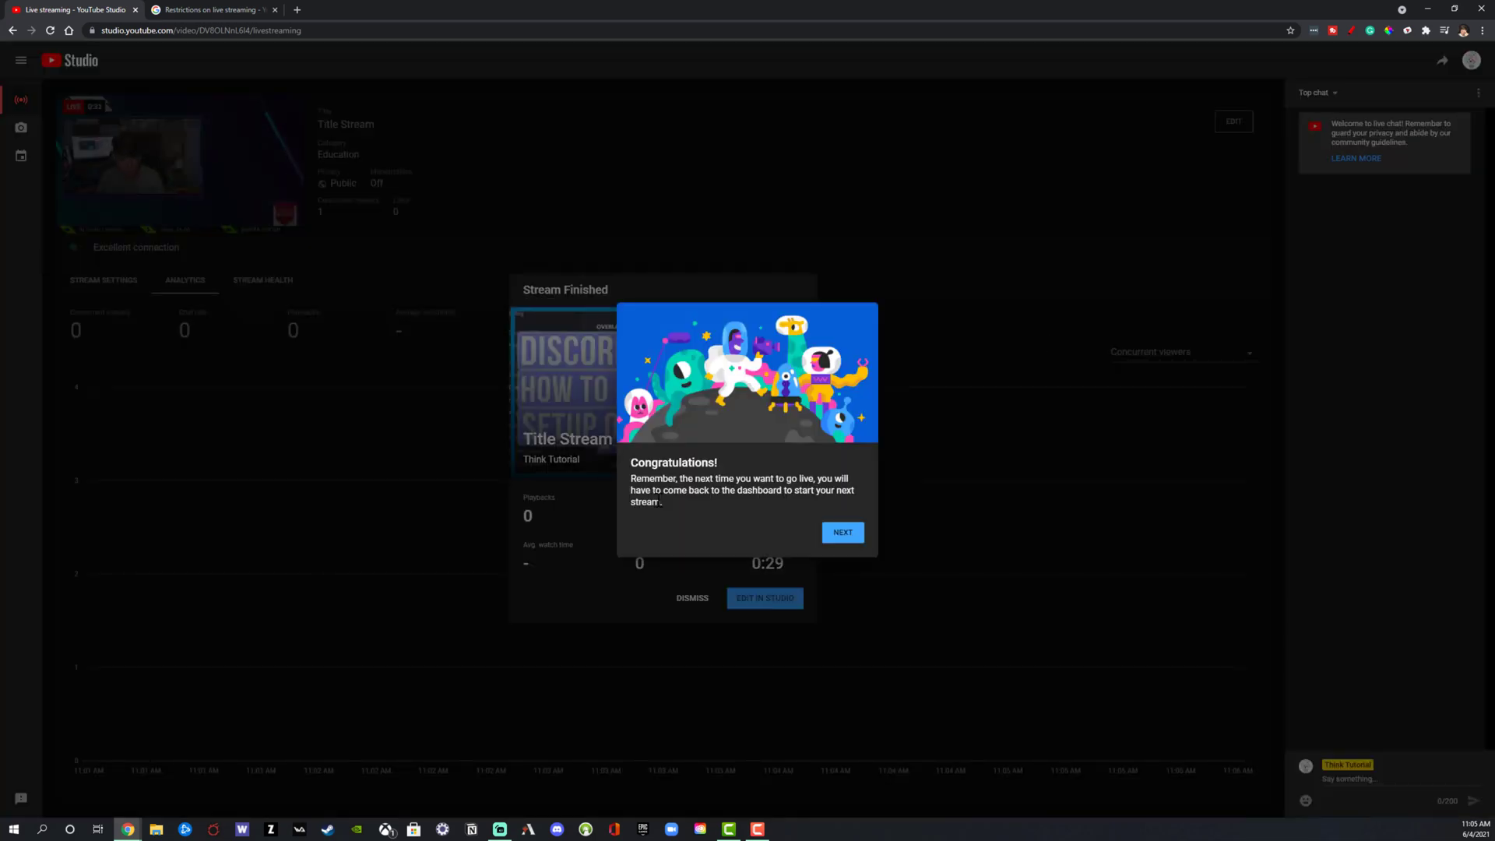
pyautogui.click(844, 533)
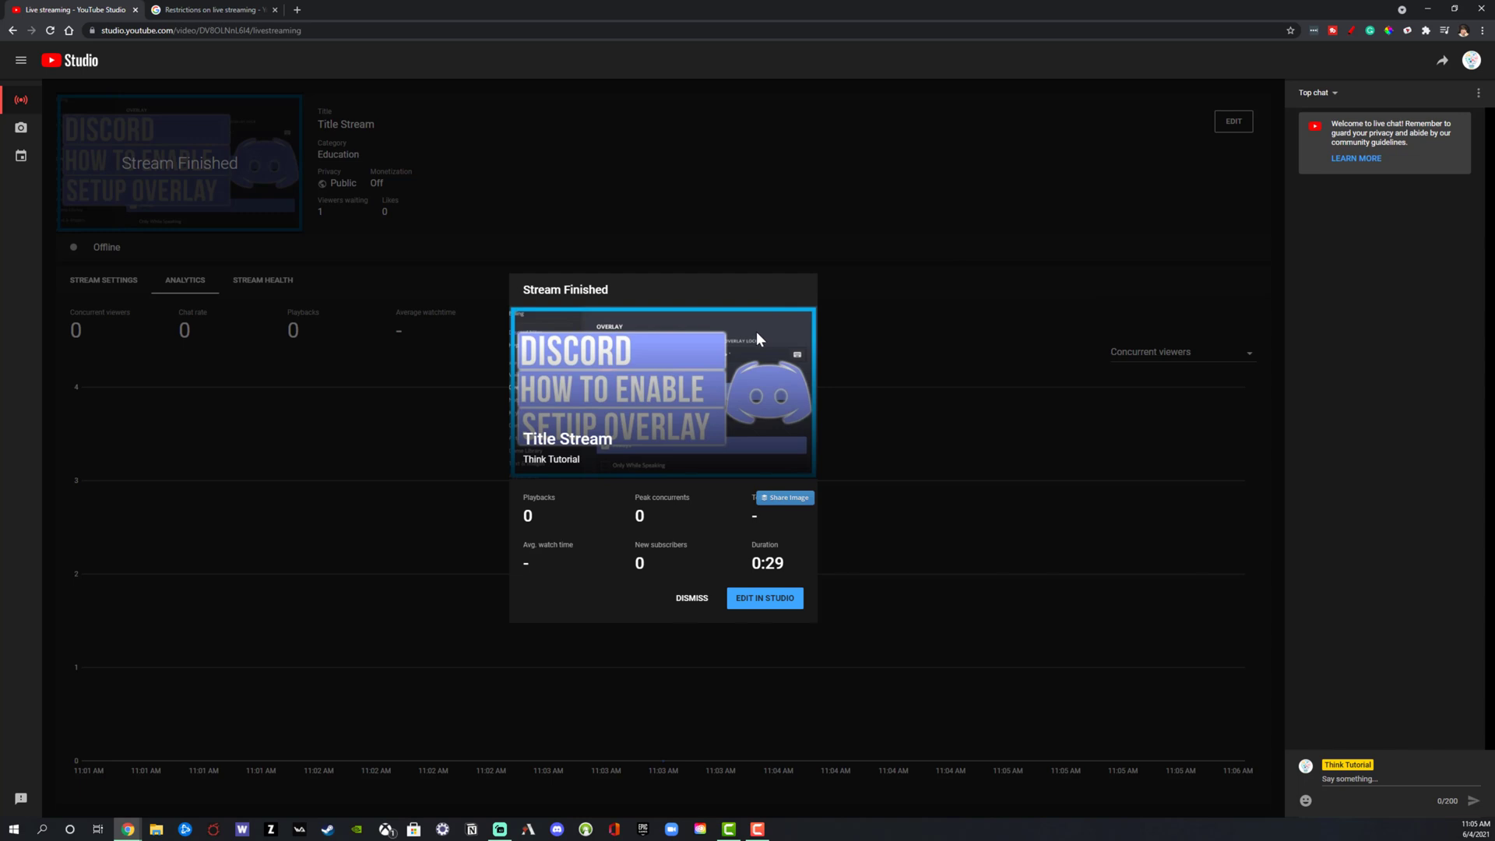
pyautogui.click(710, 604)
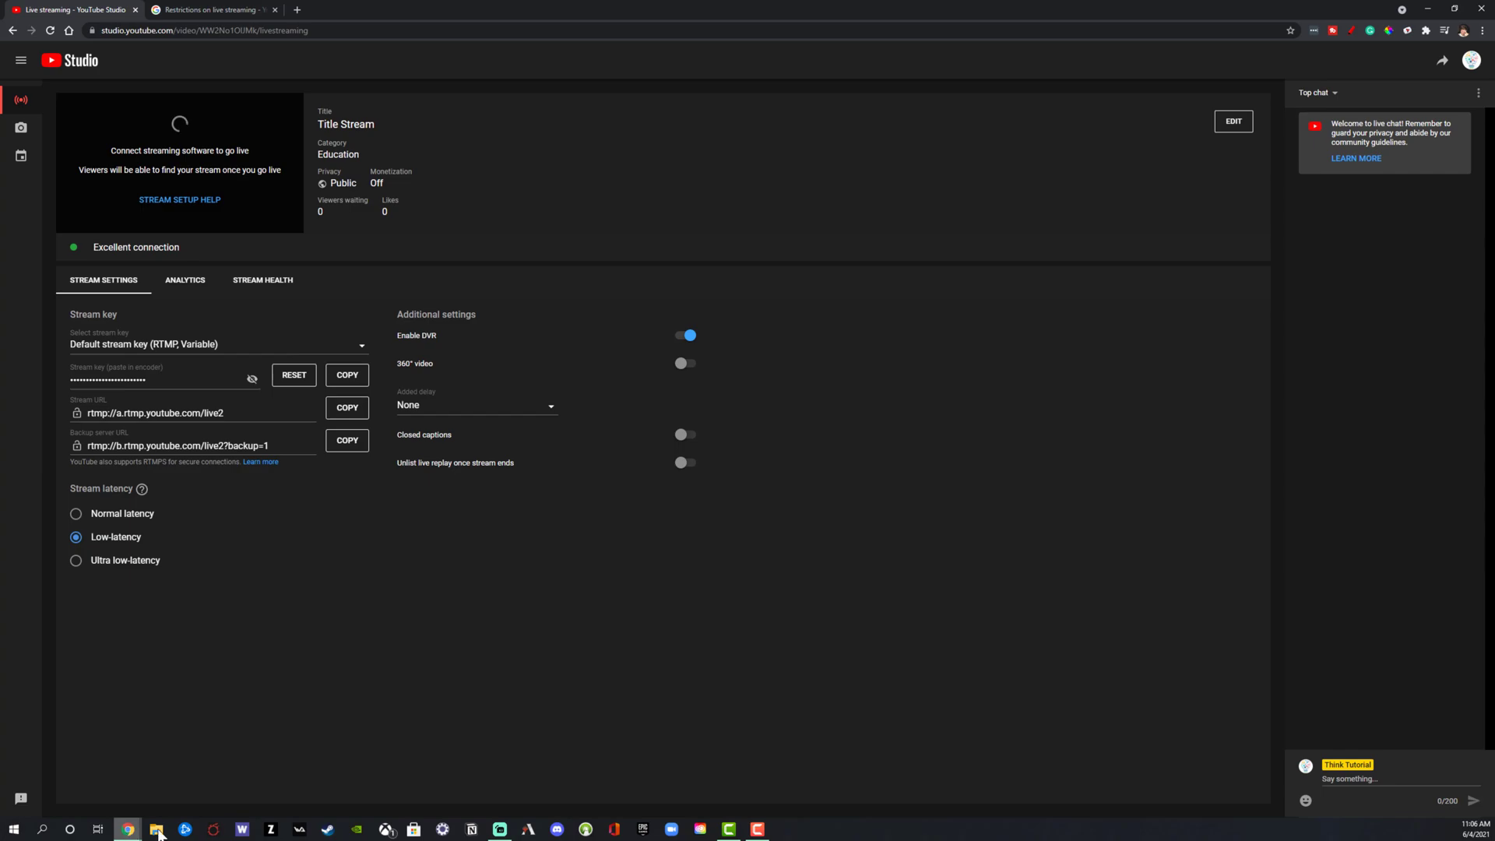
# Step: In Streamlabs OBS, preview the Half Screen Desktop scene, switch to the Desktop FINAL scene, and end the stream
pyautogui.click(501, 831)
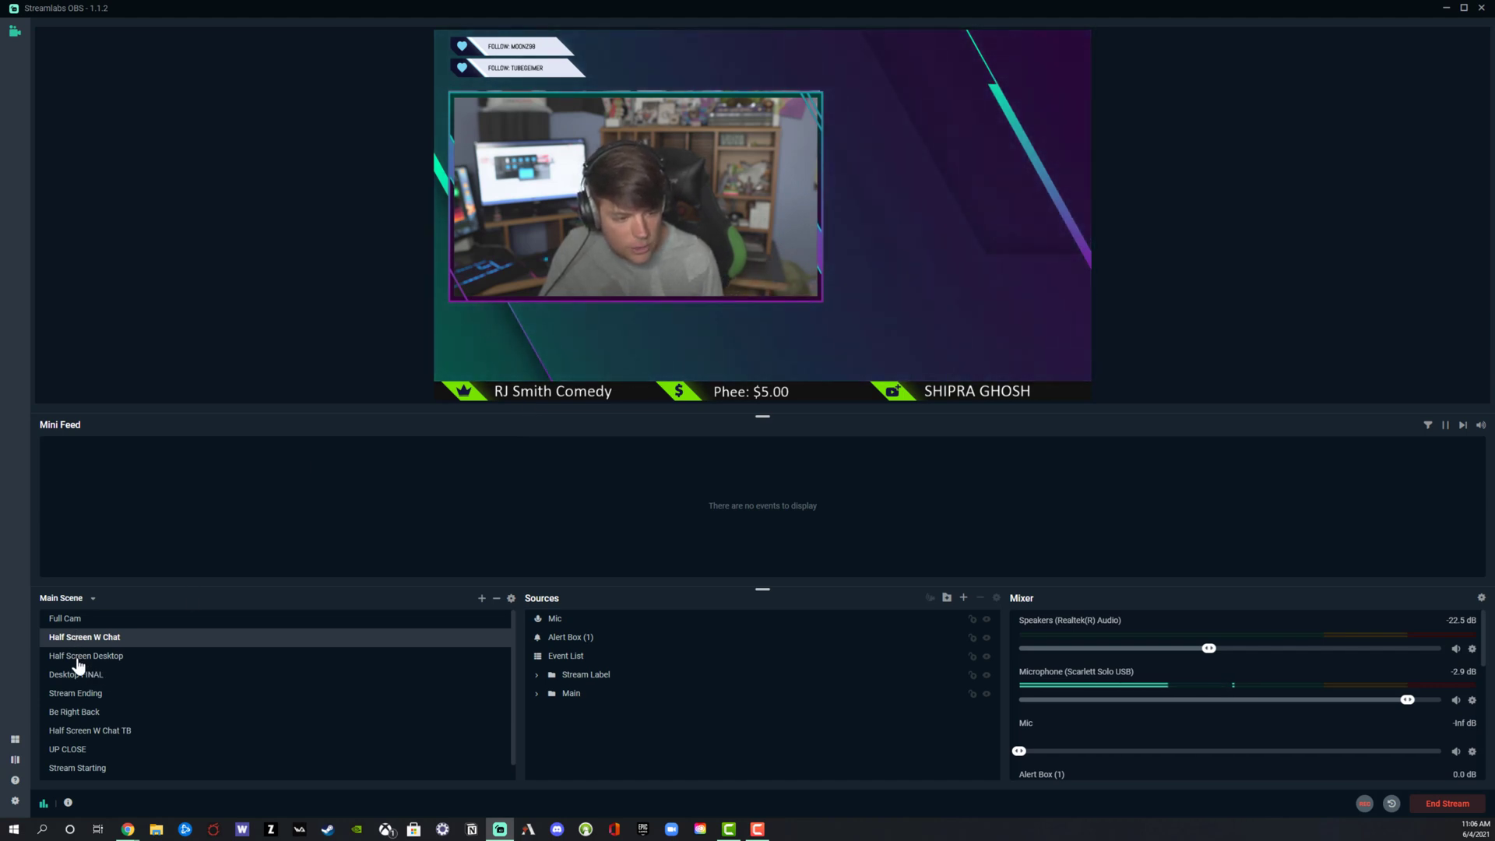
pyautogui.click(82, 656)
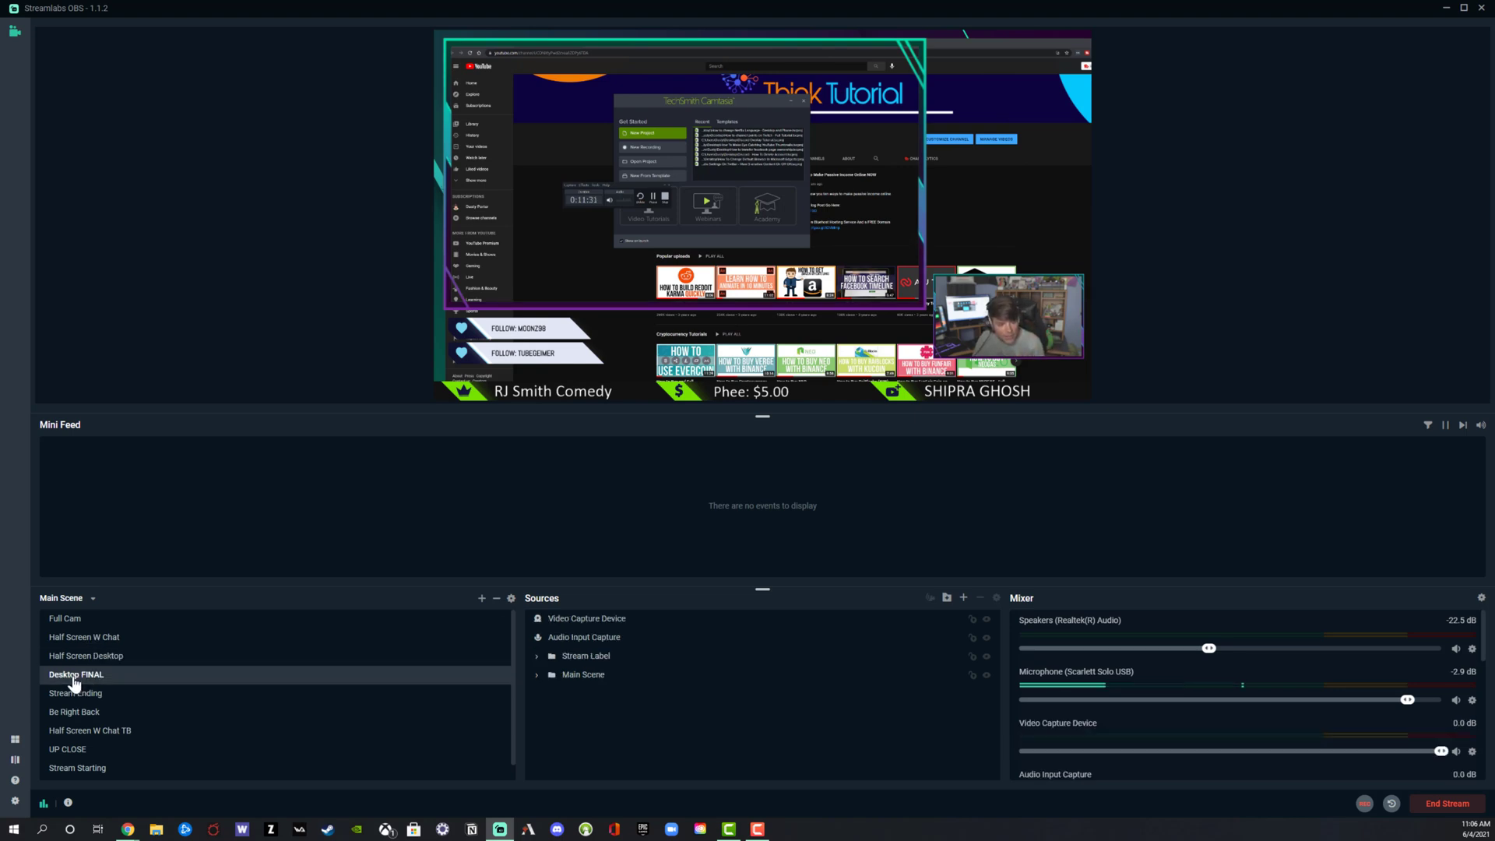
pyautogui.click(78, 674)
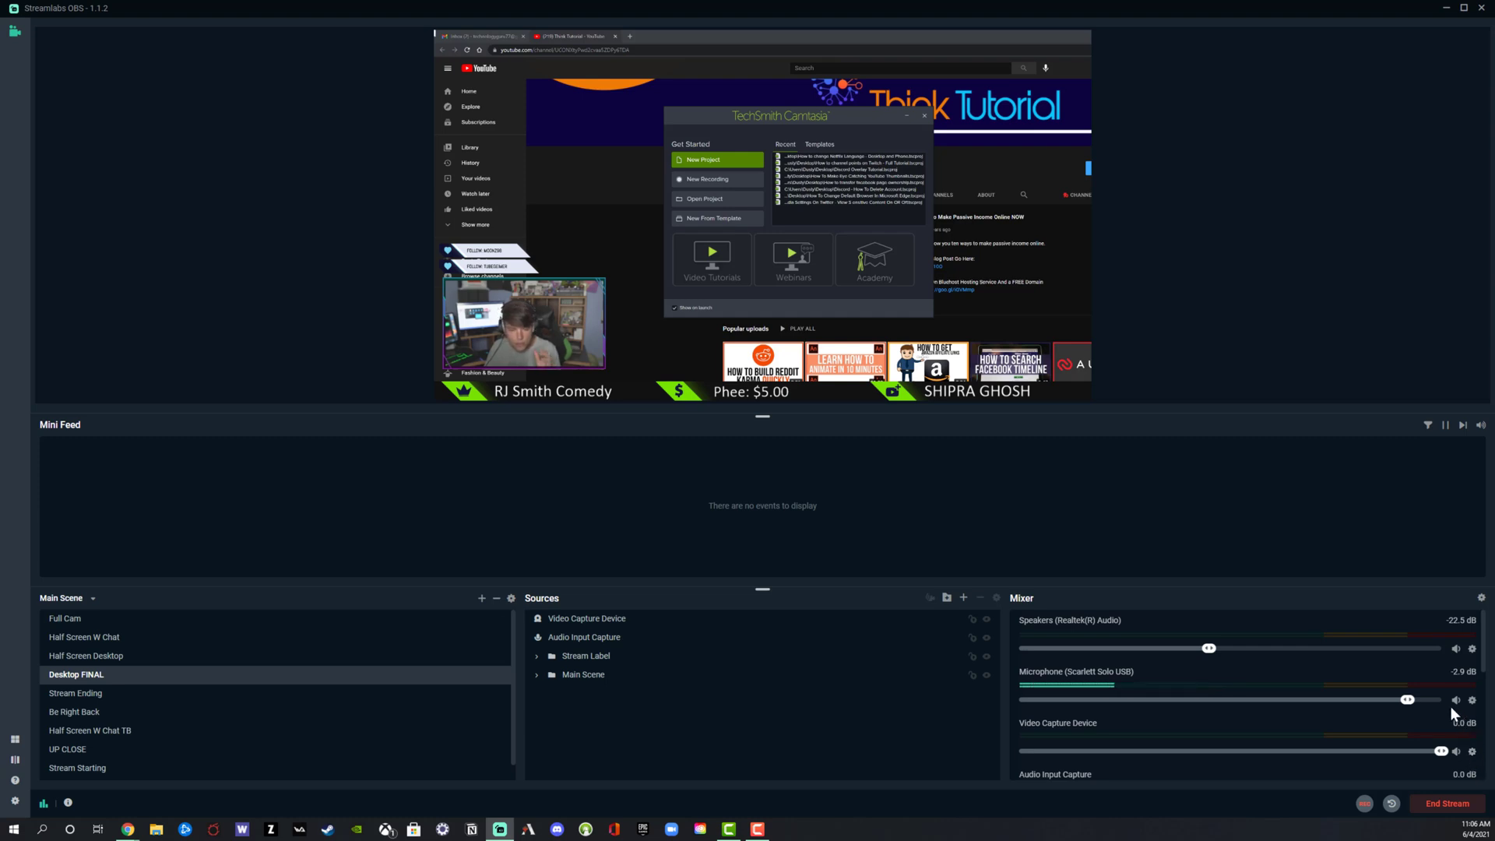
pyautogui.click(1447, 802)
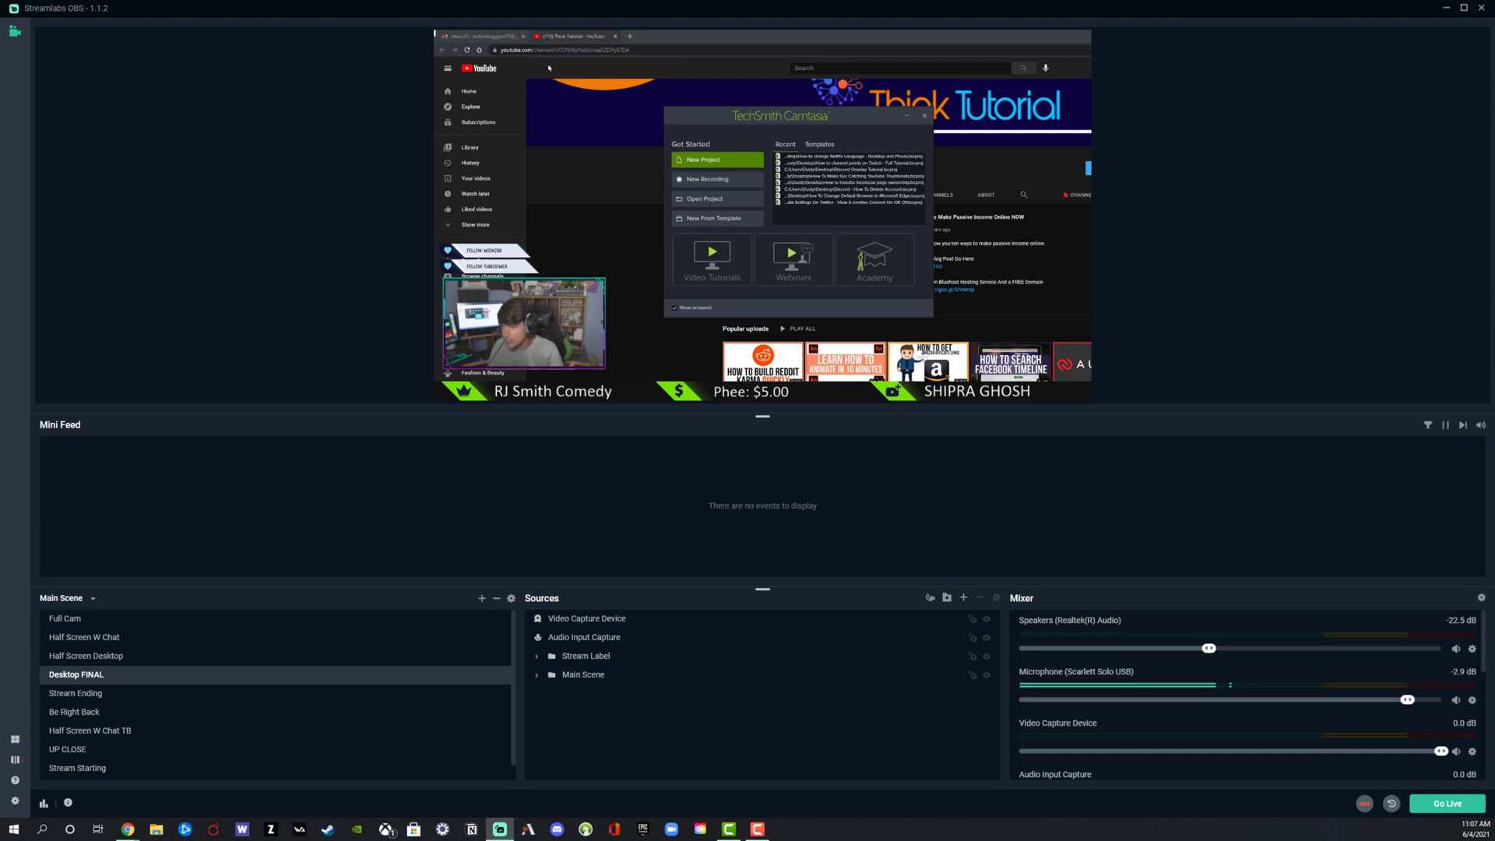
pyautogui.click(908, 117)
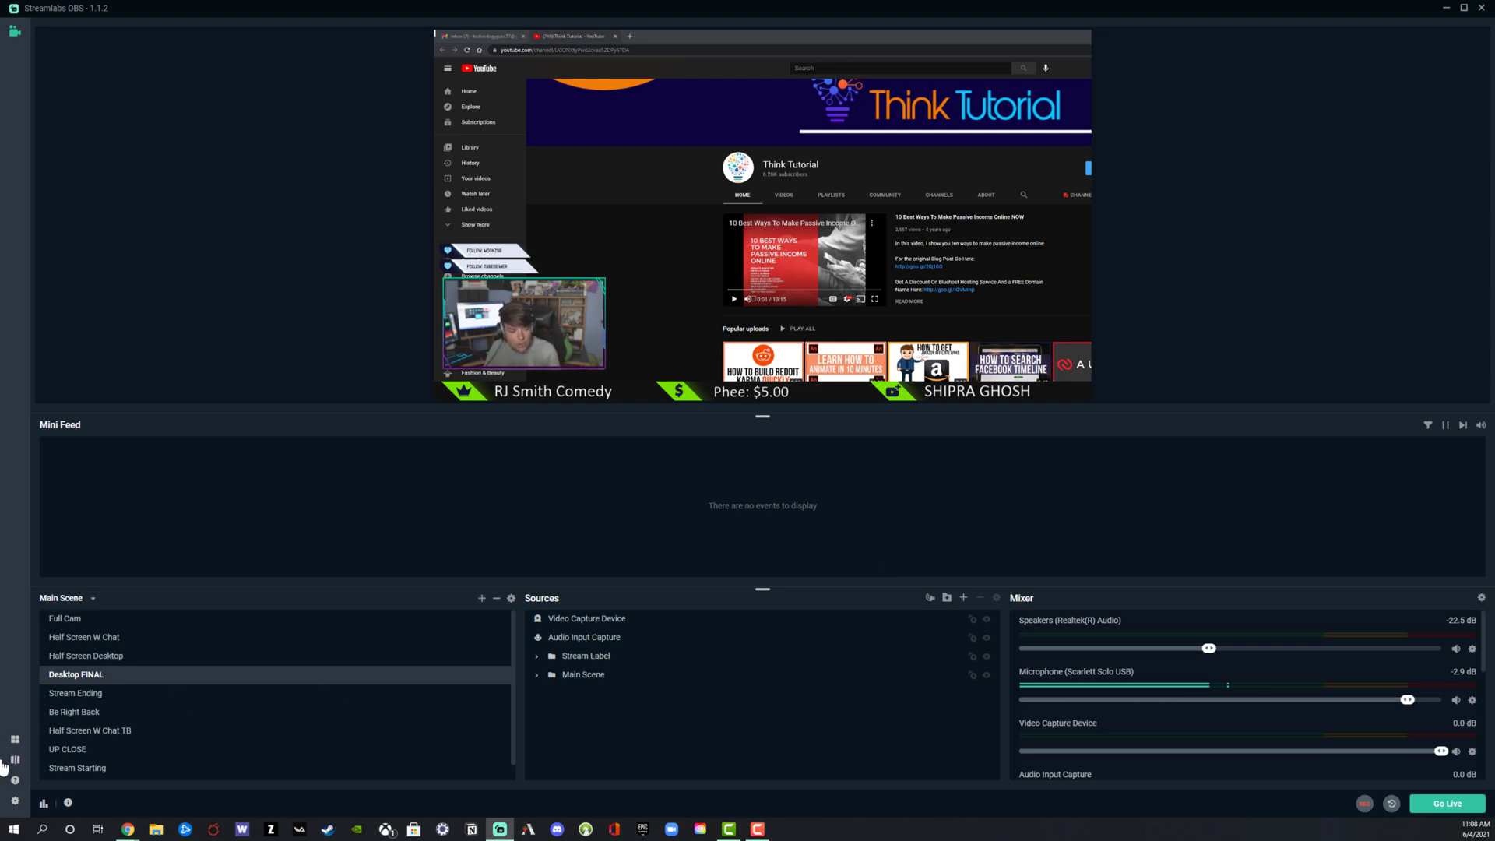
# Step: Review the video bitrate and encoder options in the Streamlabs OBS output settings, and close the settings
pyautogui.click(15, 800)
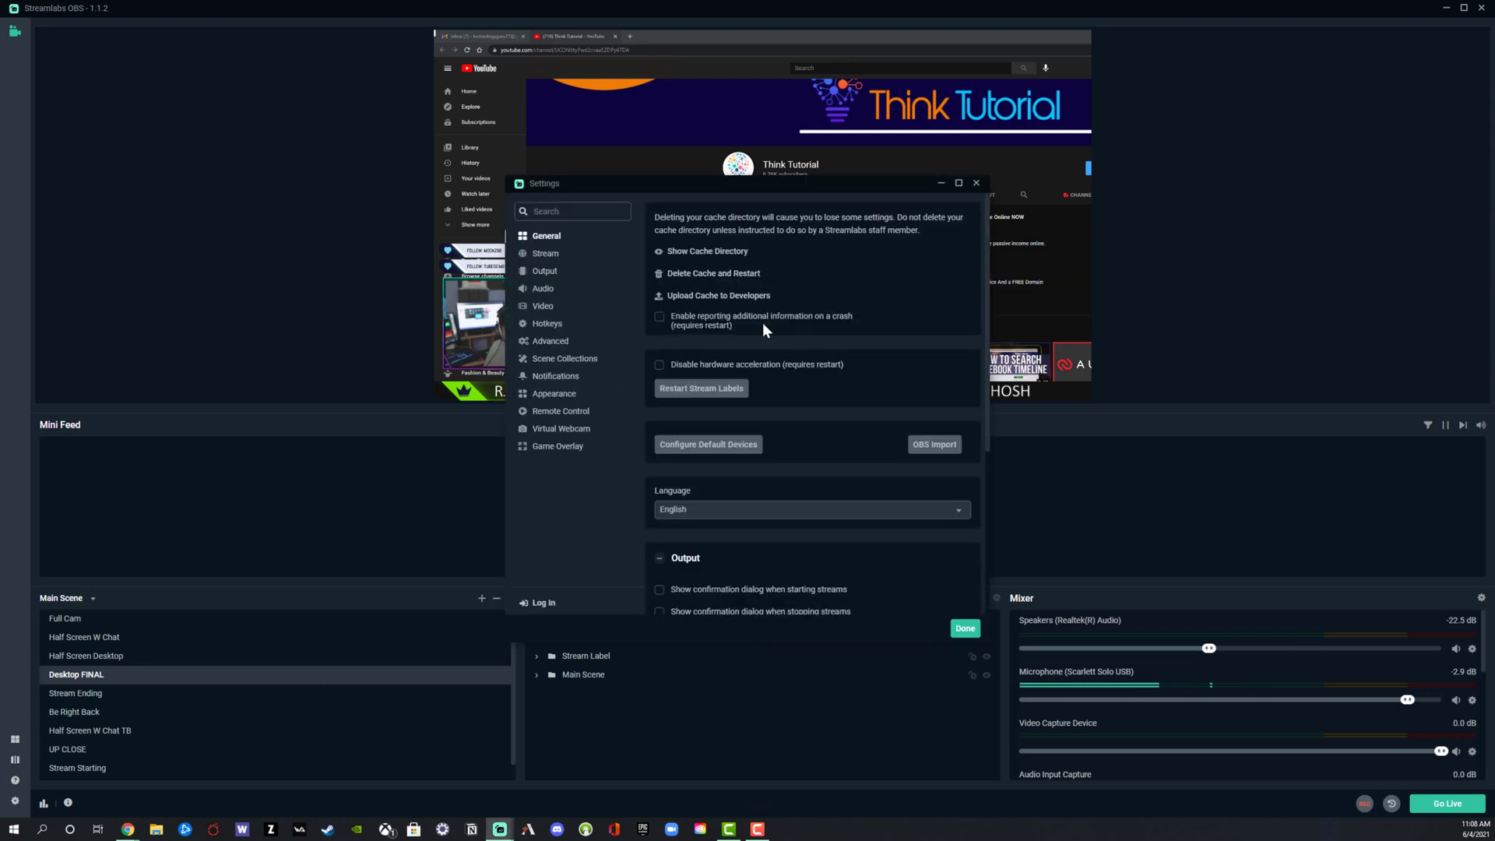
pyautogui.click(543, 273)
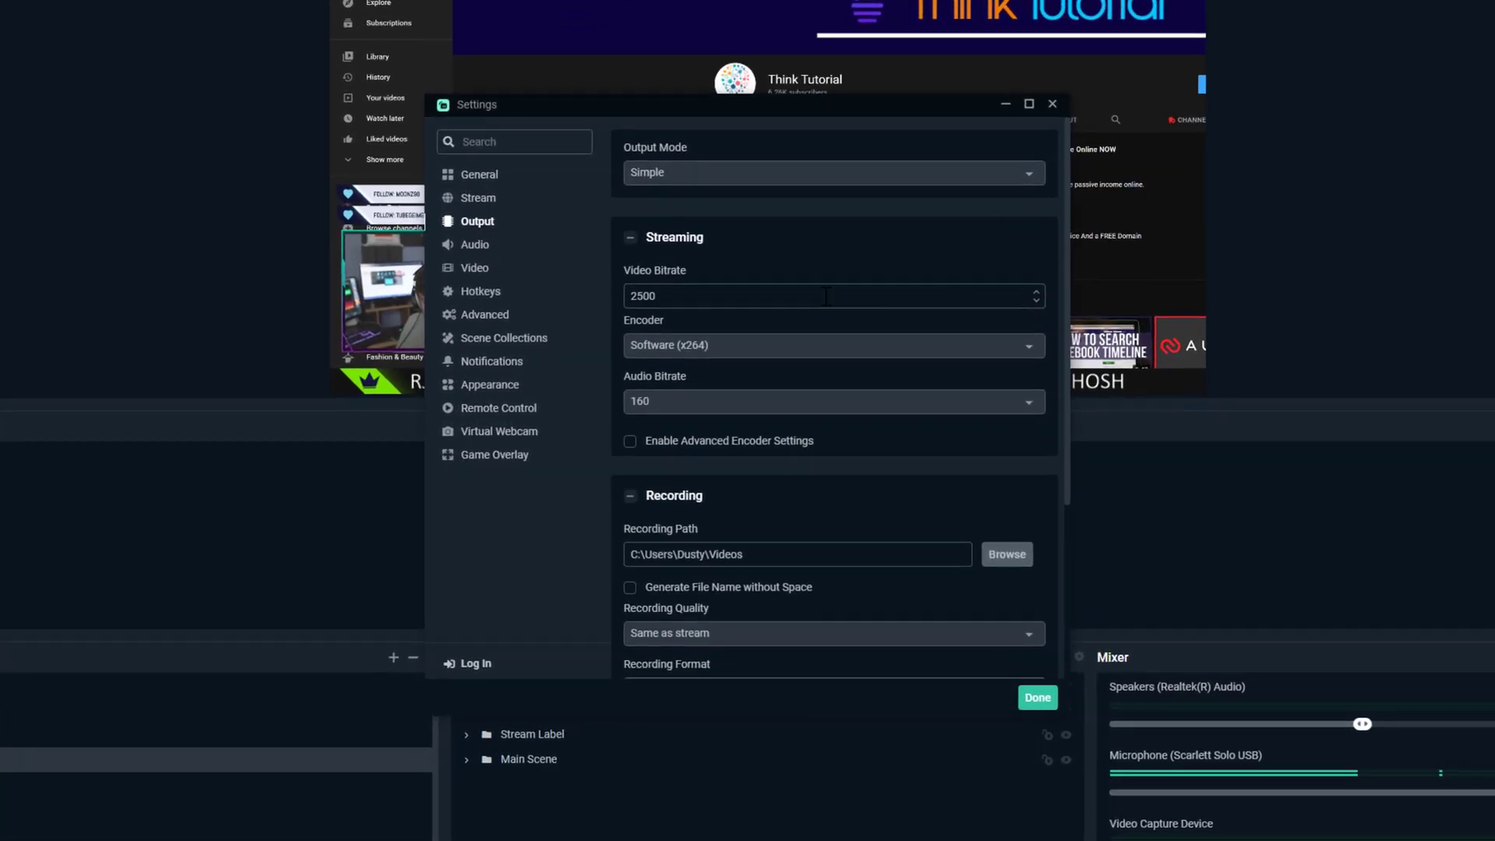
pyautogui.click(826, 296)
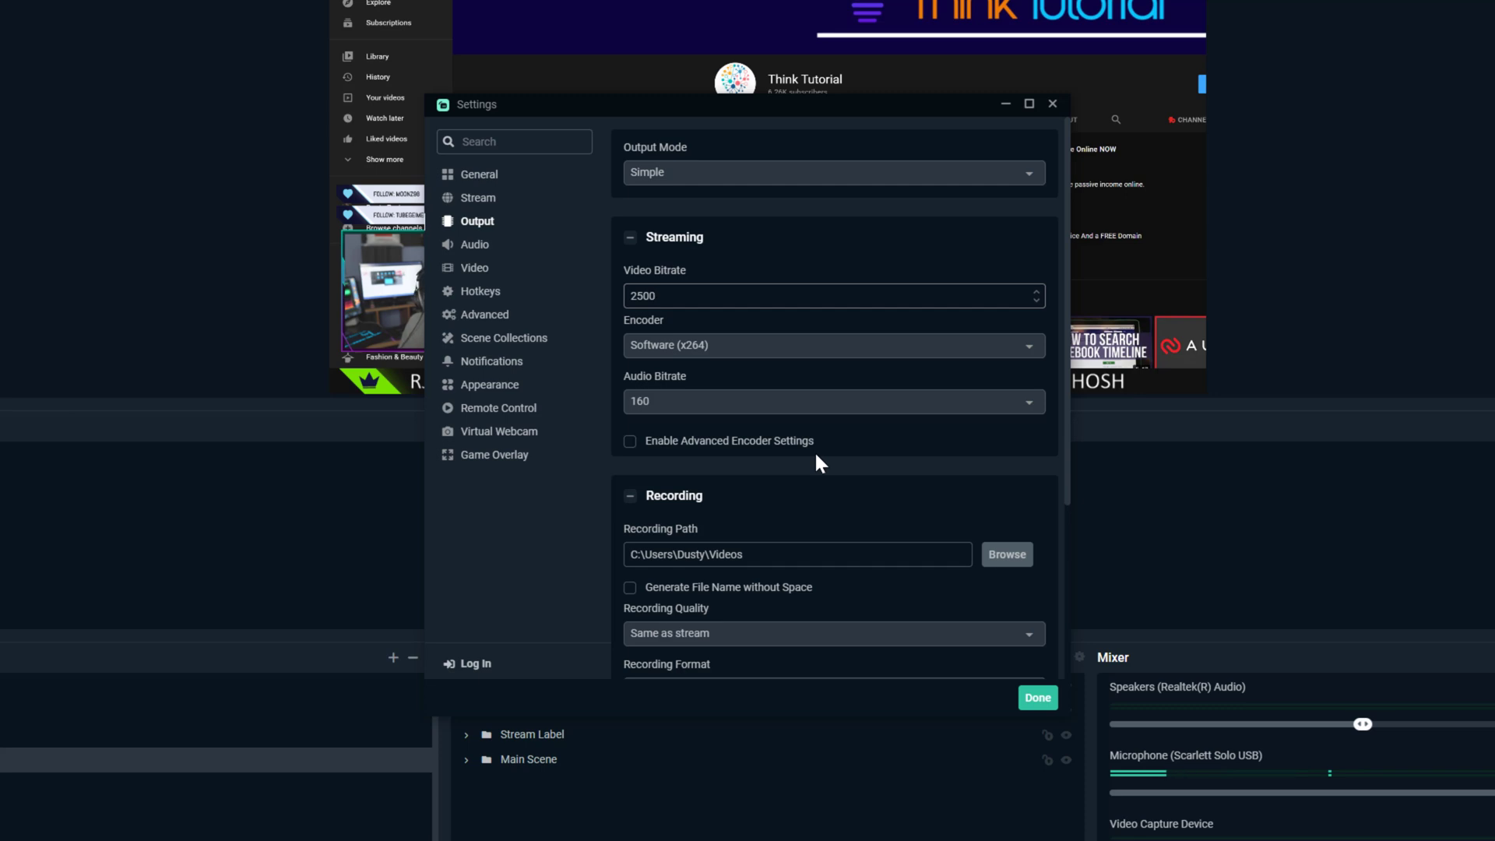
pyautogui.click(1052, 104)
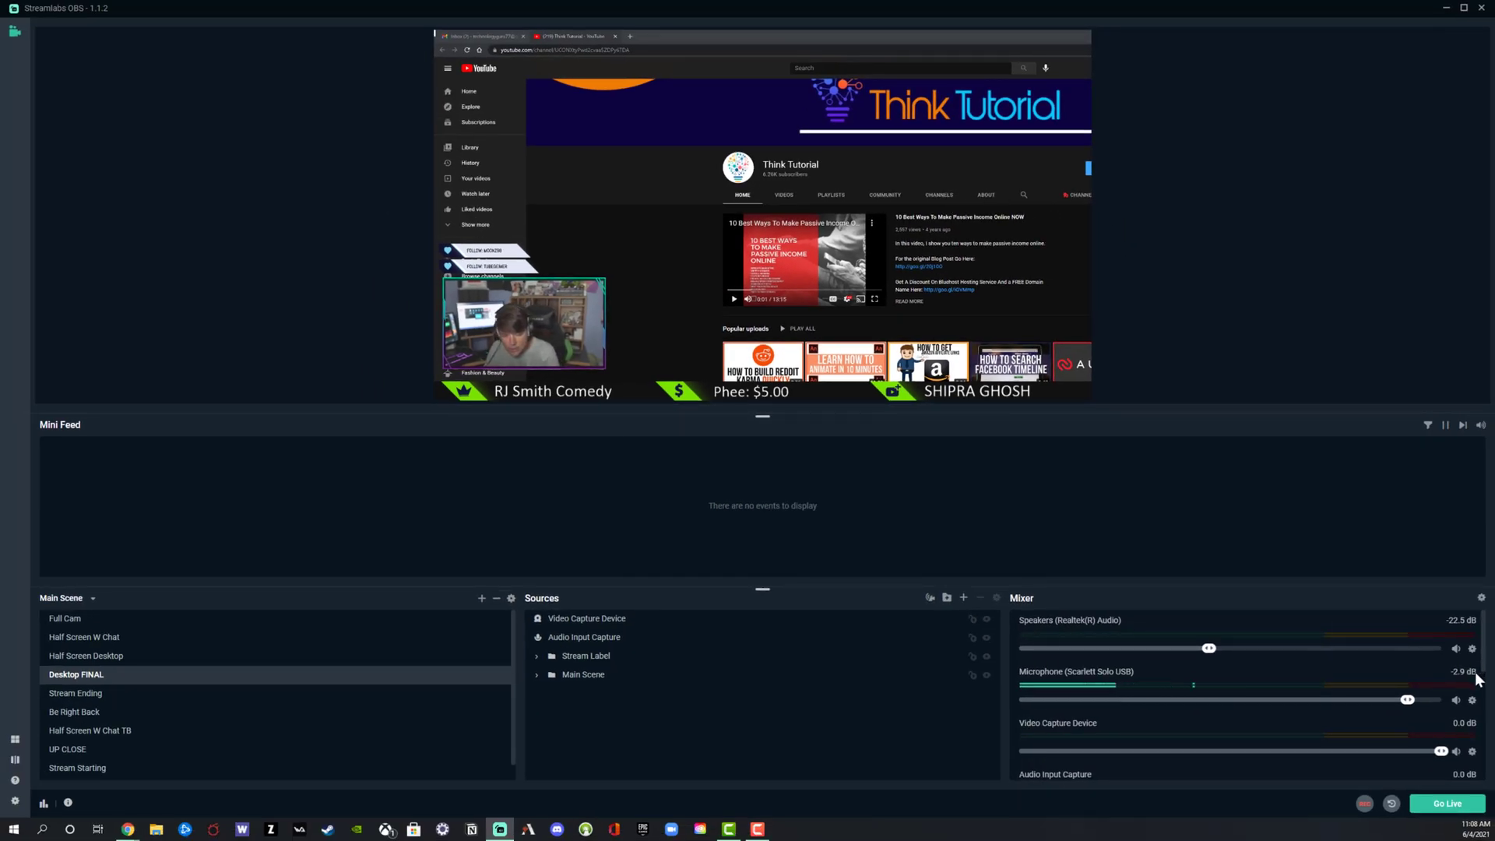
# Step: Look at the microphone's mixer options and its sync offset in the Advanced Audio Settings, and close them
pyautogui.click(1472, 700)
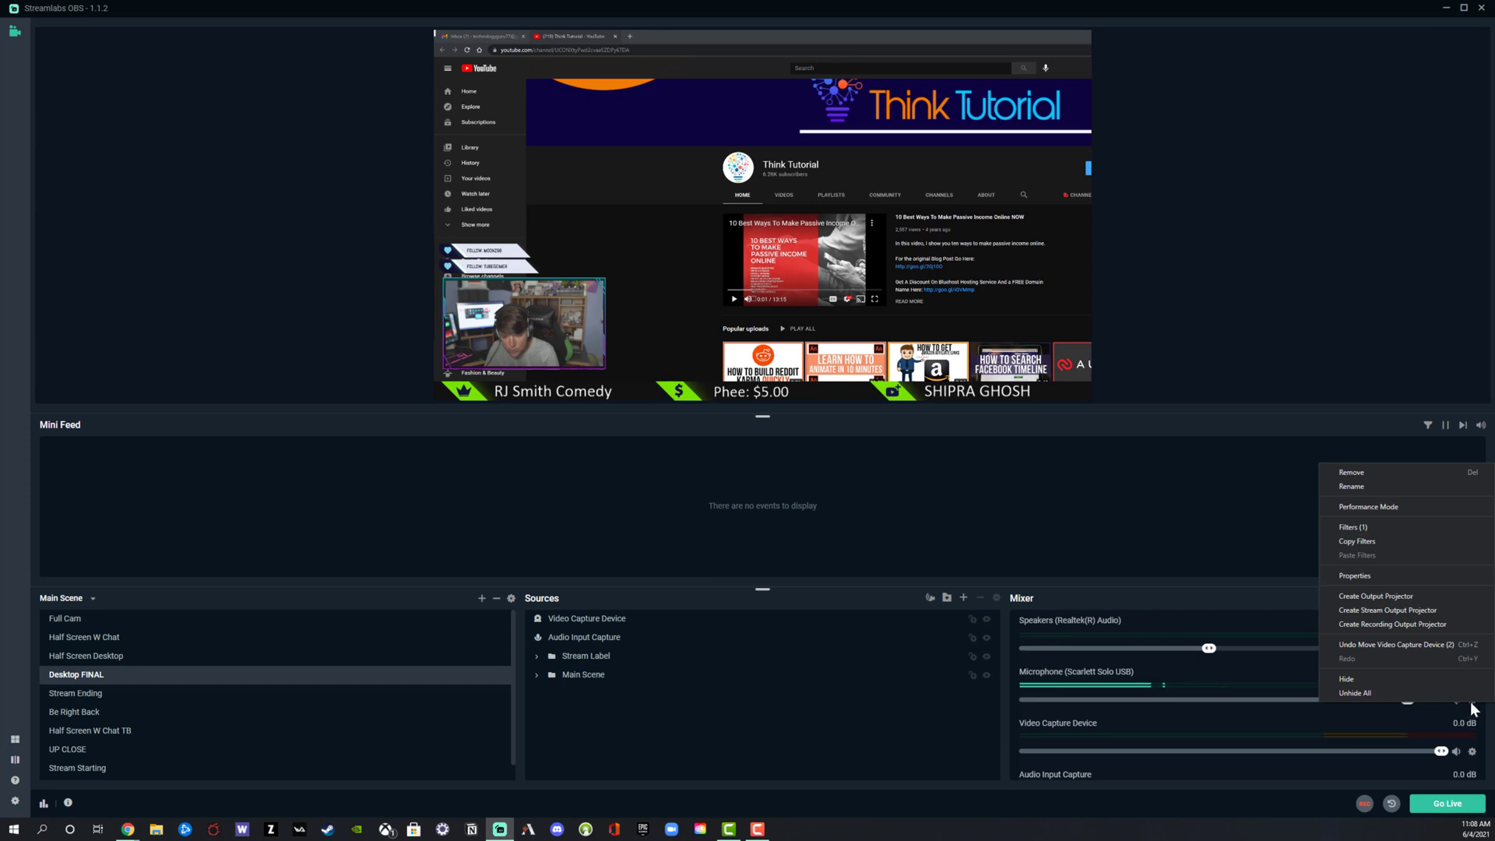
pyautogui.click(1288, 785)
pyautogui.click(1482, 598)
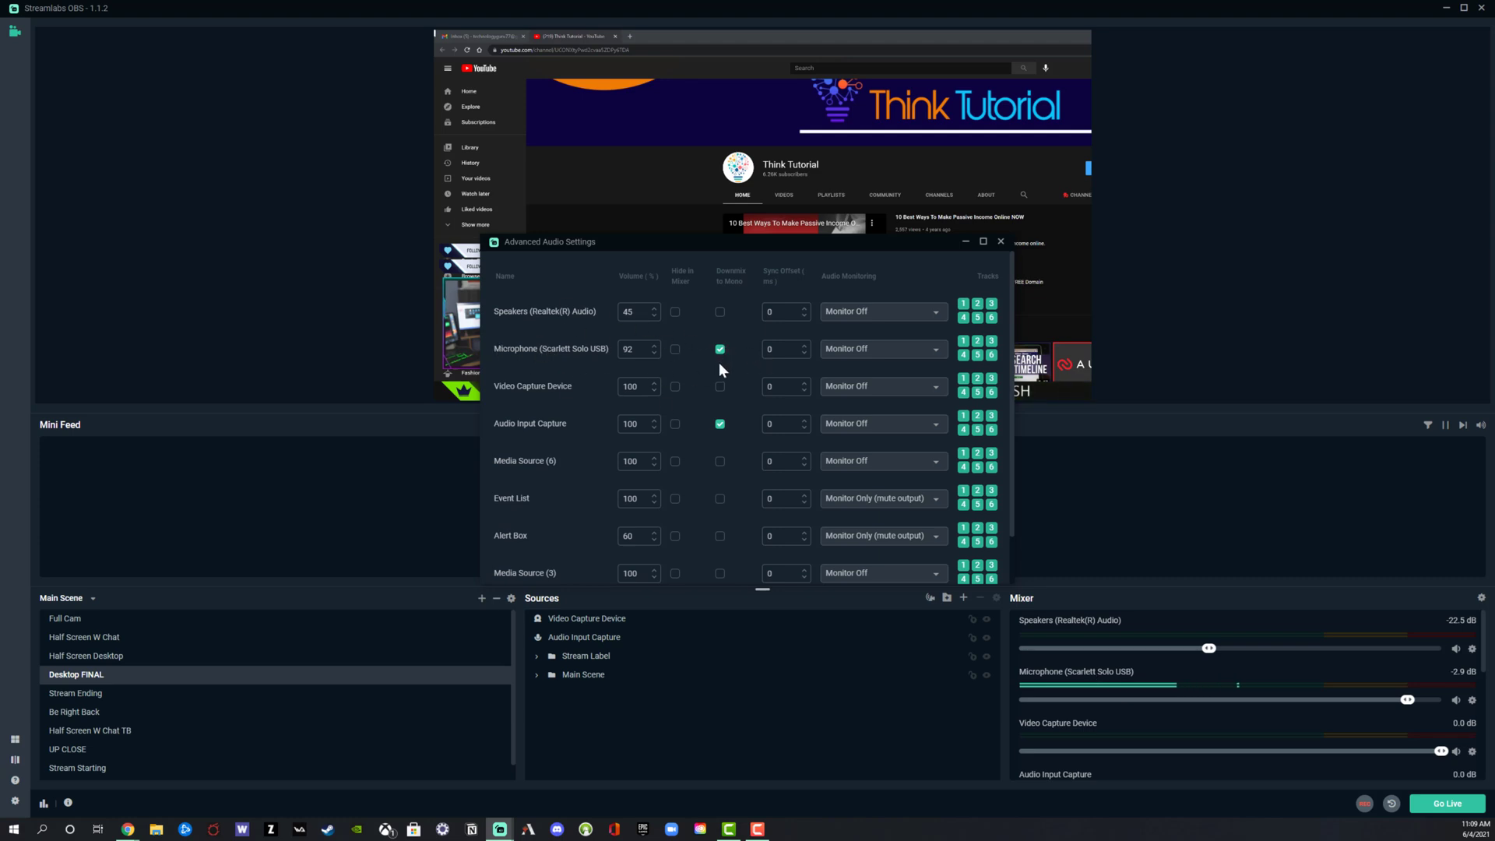
pyautogui.click(804, 345)
pyautogui.click(1000, 242)
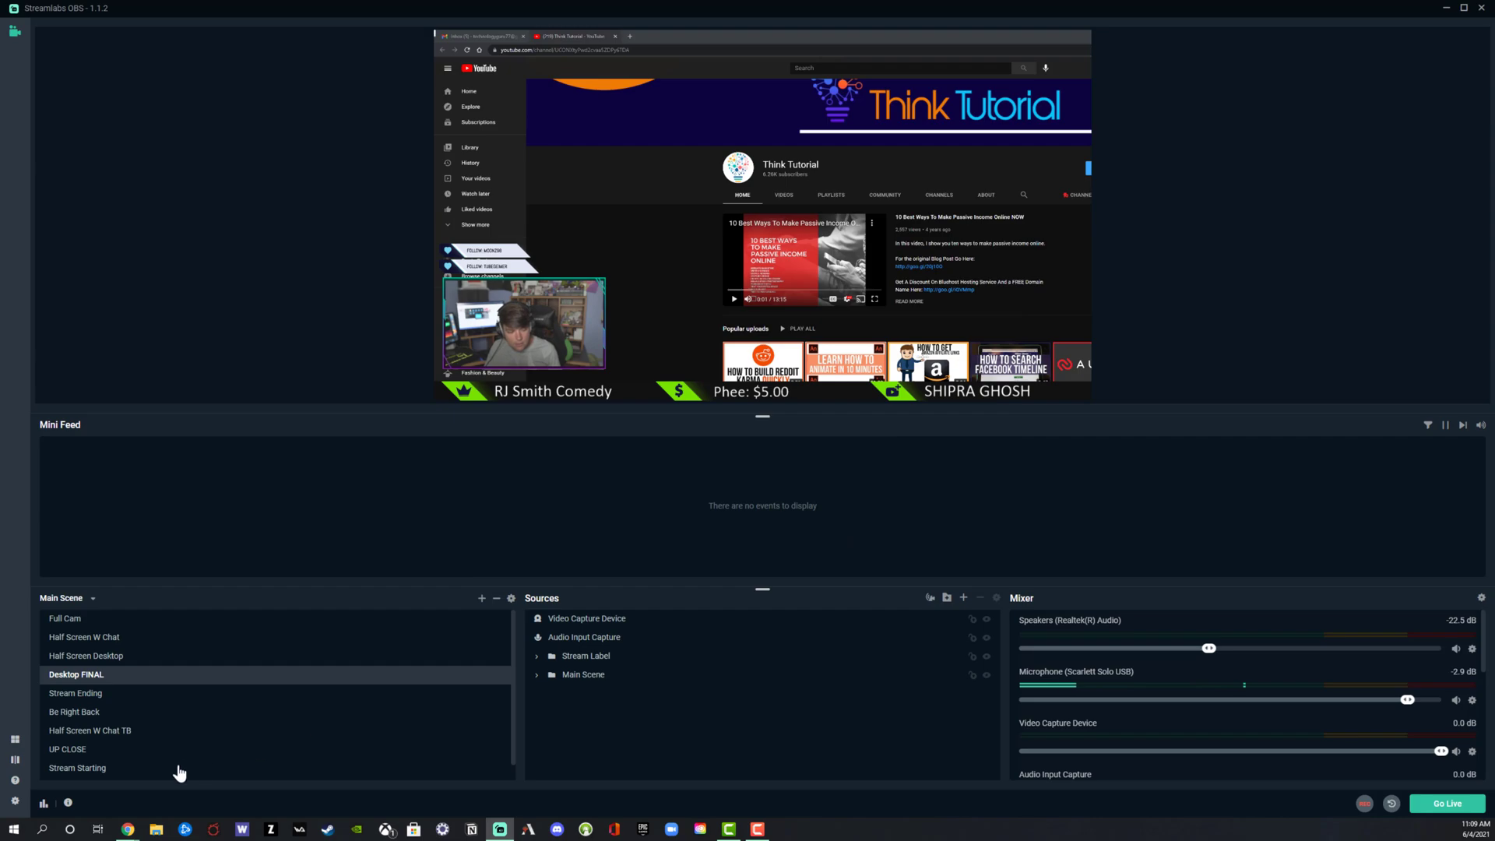
# Step: Switch to YouTube Studio, go to the channel dashboard, and reopen the Live Control Room with the Go live option
pyautogui.moveTo(127, 829)
pyautogui.click(86, 773)
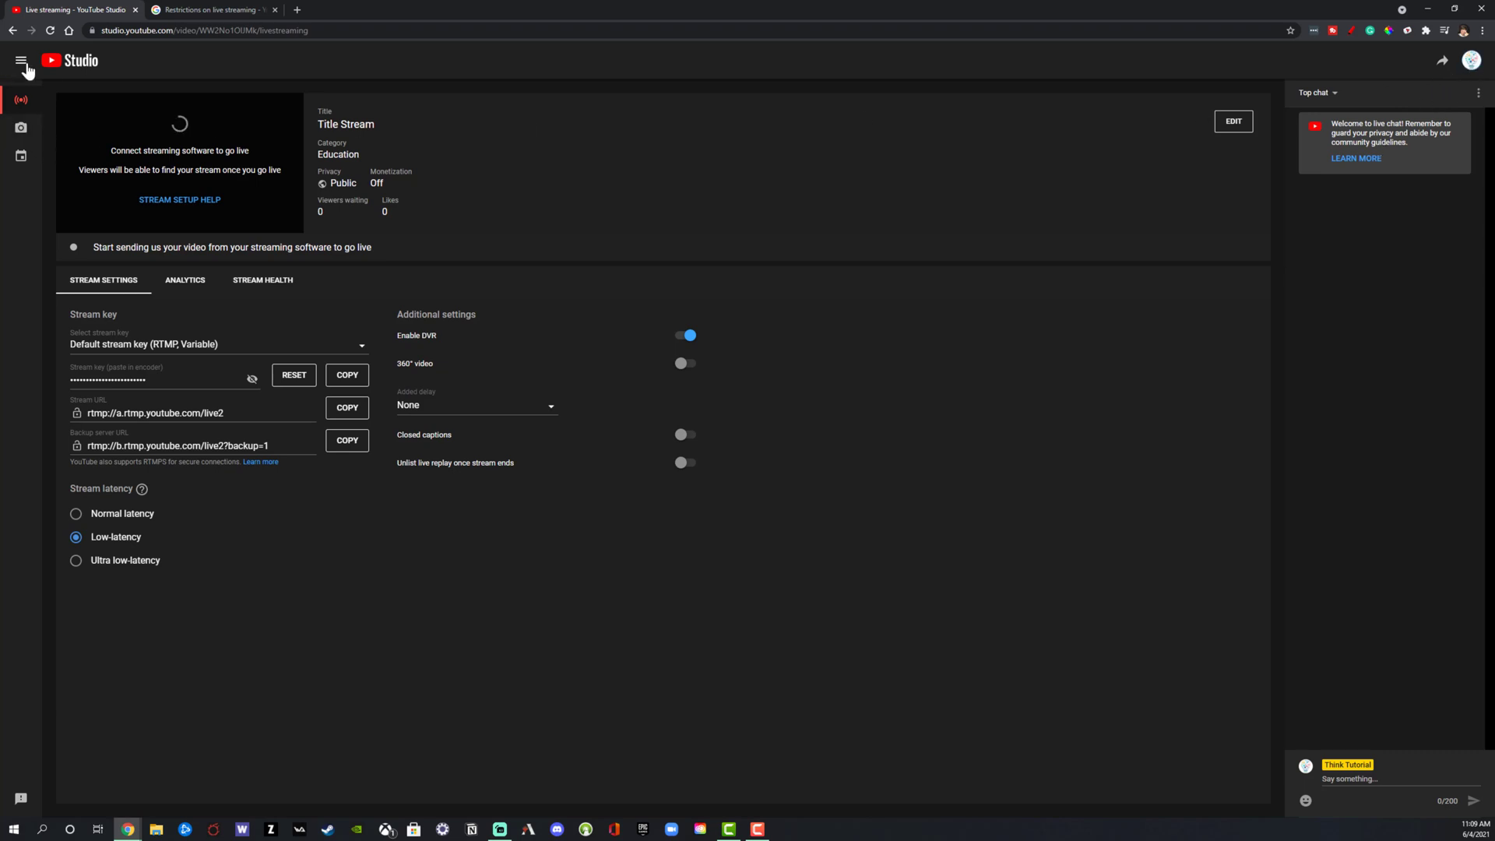
pyautogui.click(61, 69)
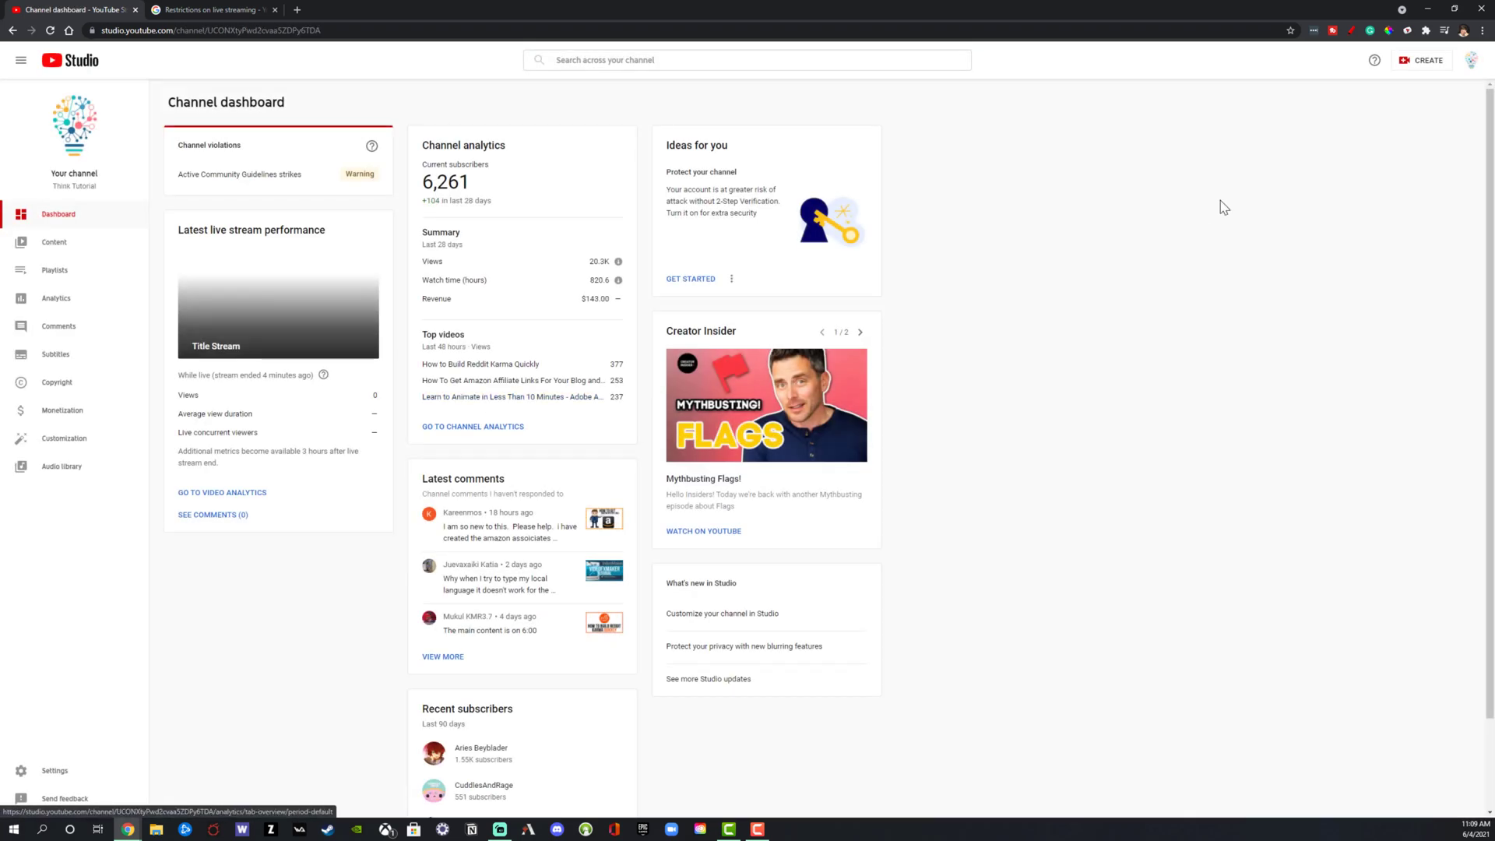
pyautogui.click(1429, 60)
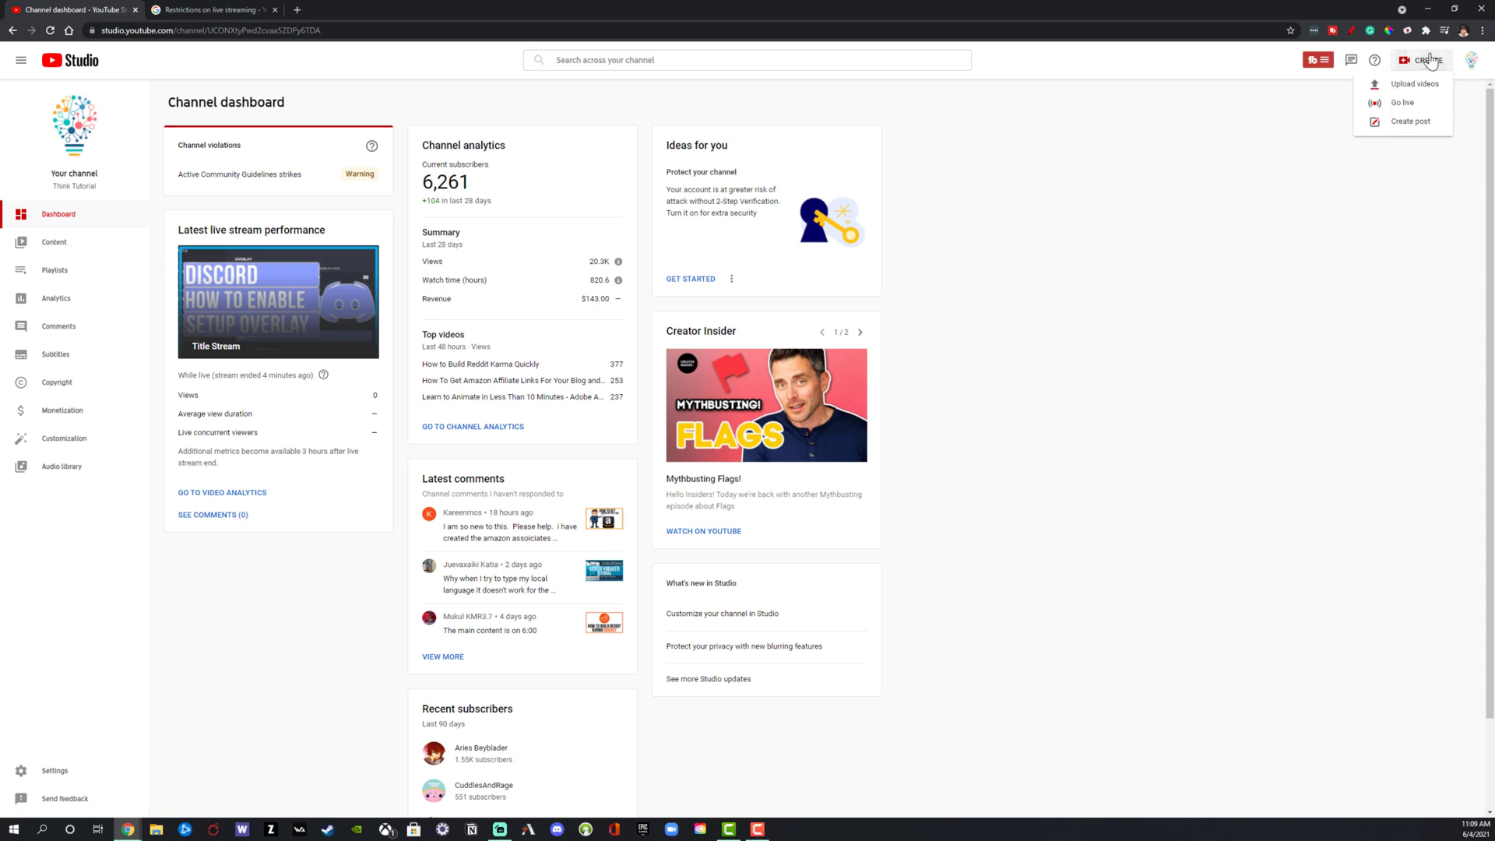
pyautogui.click(1402, 102)
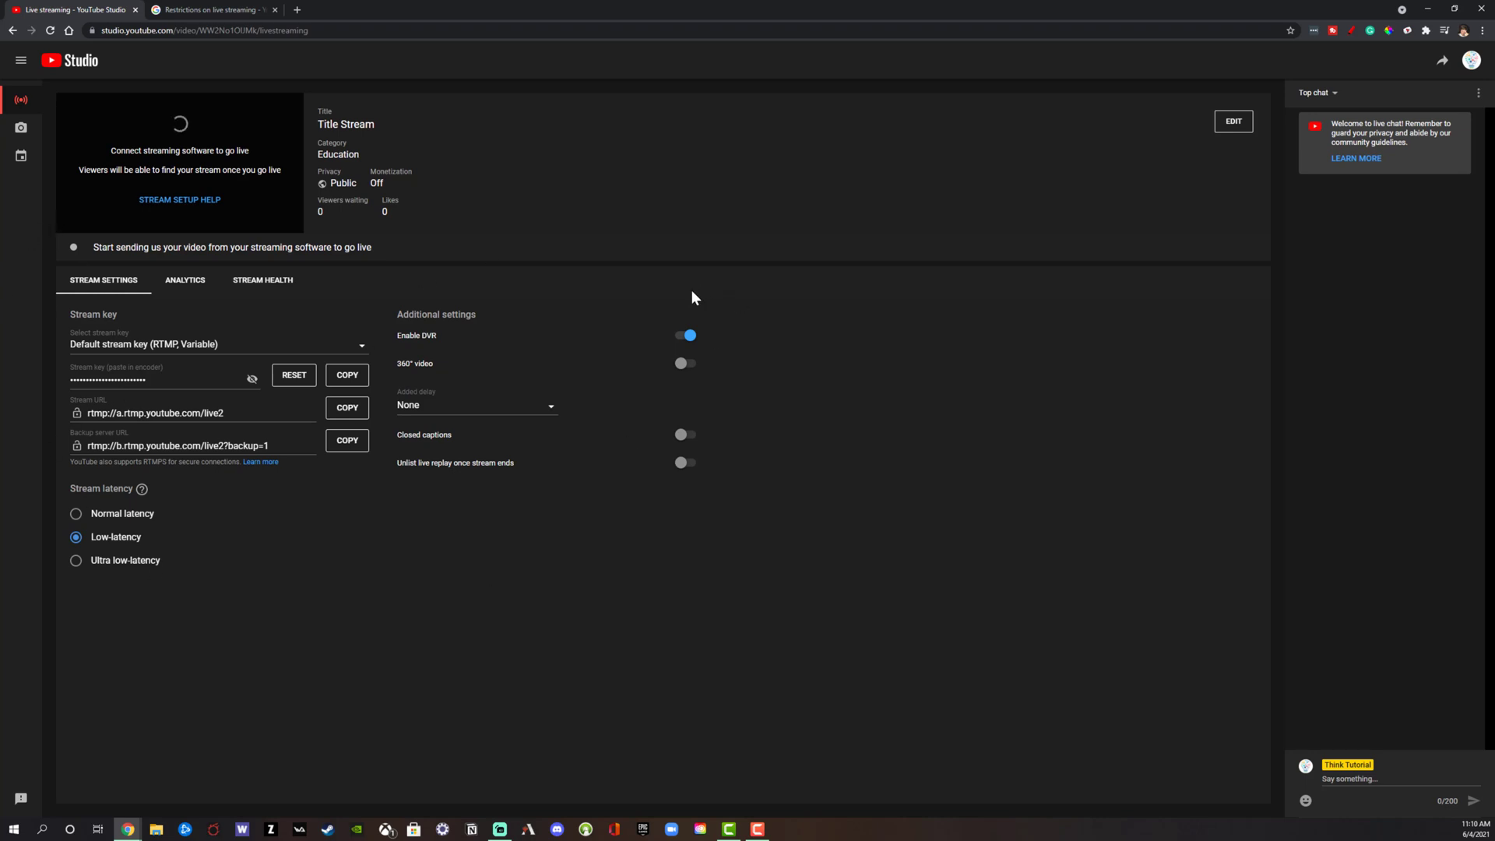
# Step: Open the webcam streaming setup and allow YouTube to access the camera and microphone
pyautogui.click(20, 129)
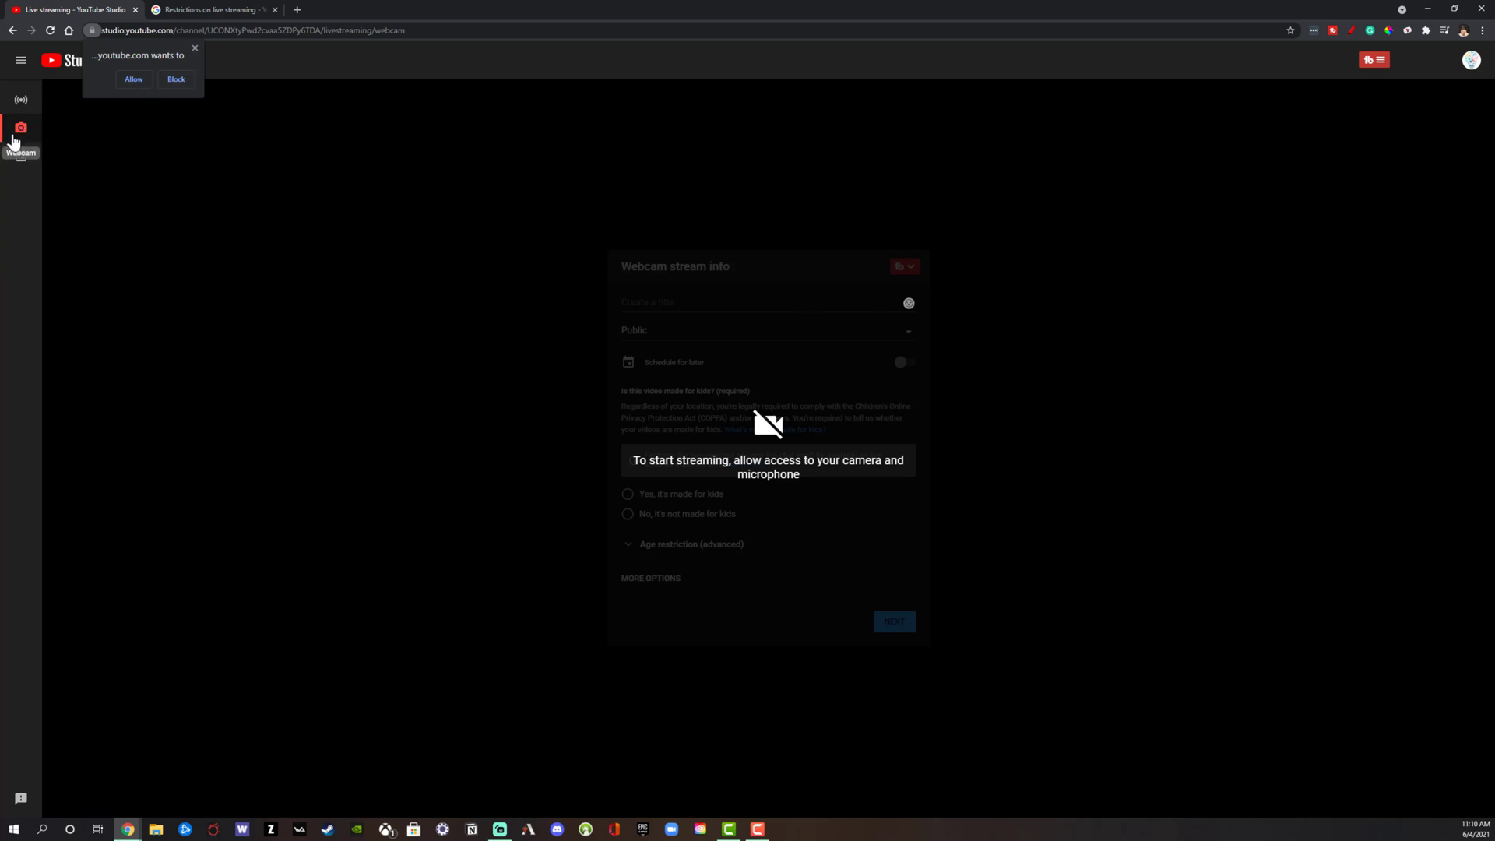
pyautogui.click(133, 80)
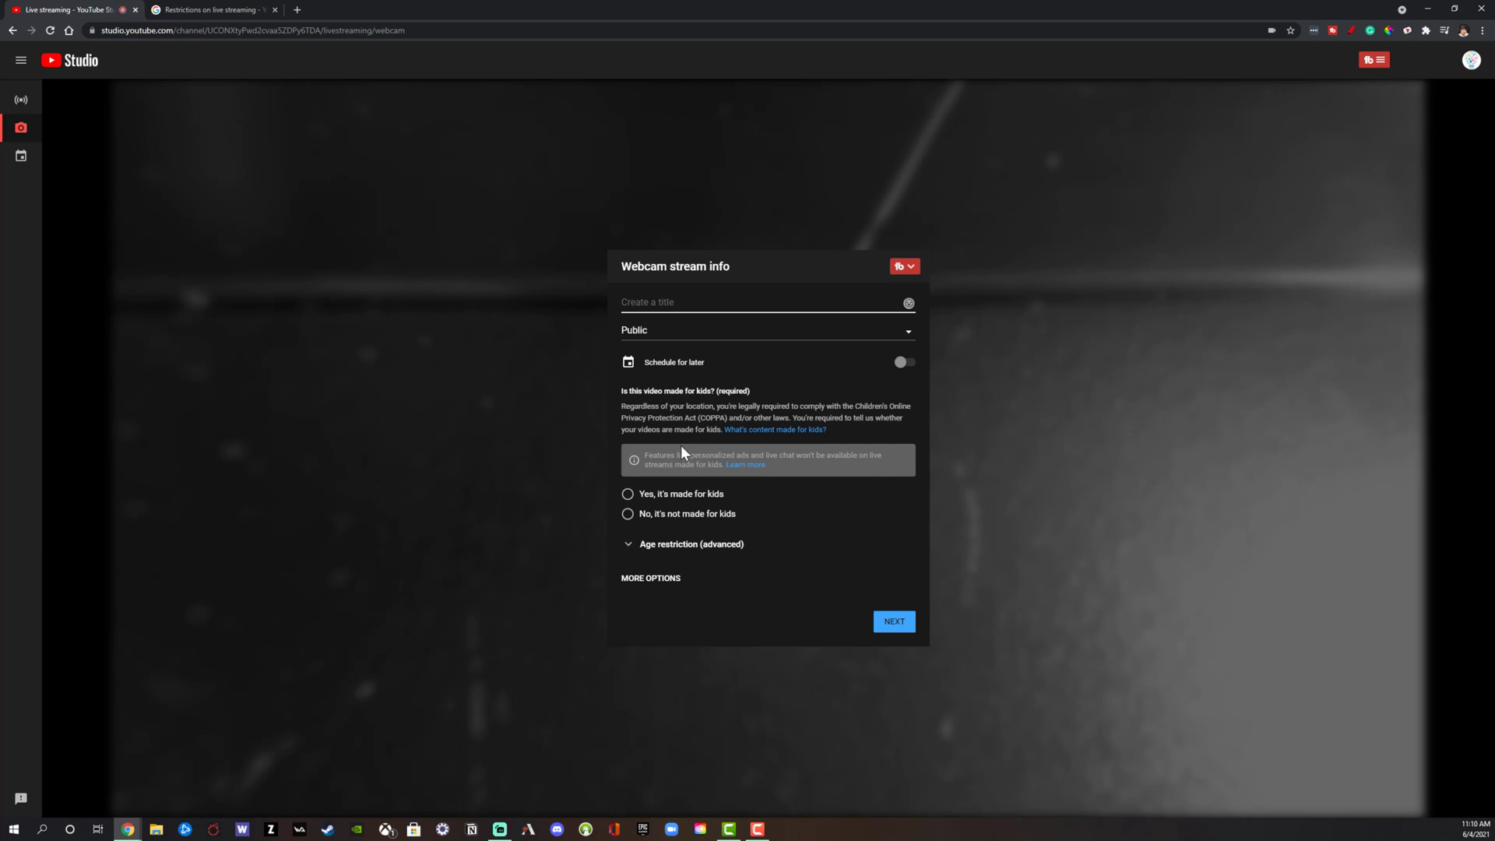
# Step: Return to the streaming software setup page, pop out the live chat into its own window, move it aside, and close it
pyautogui.click(21, 109)
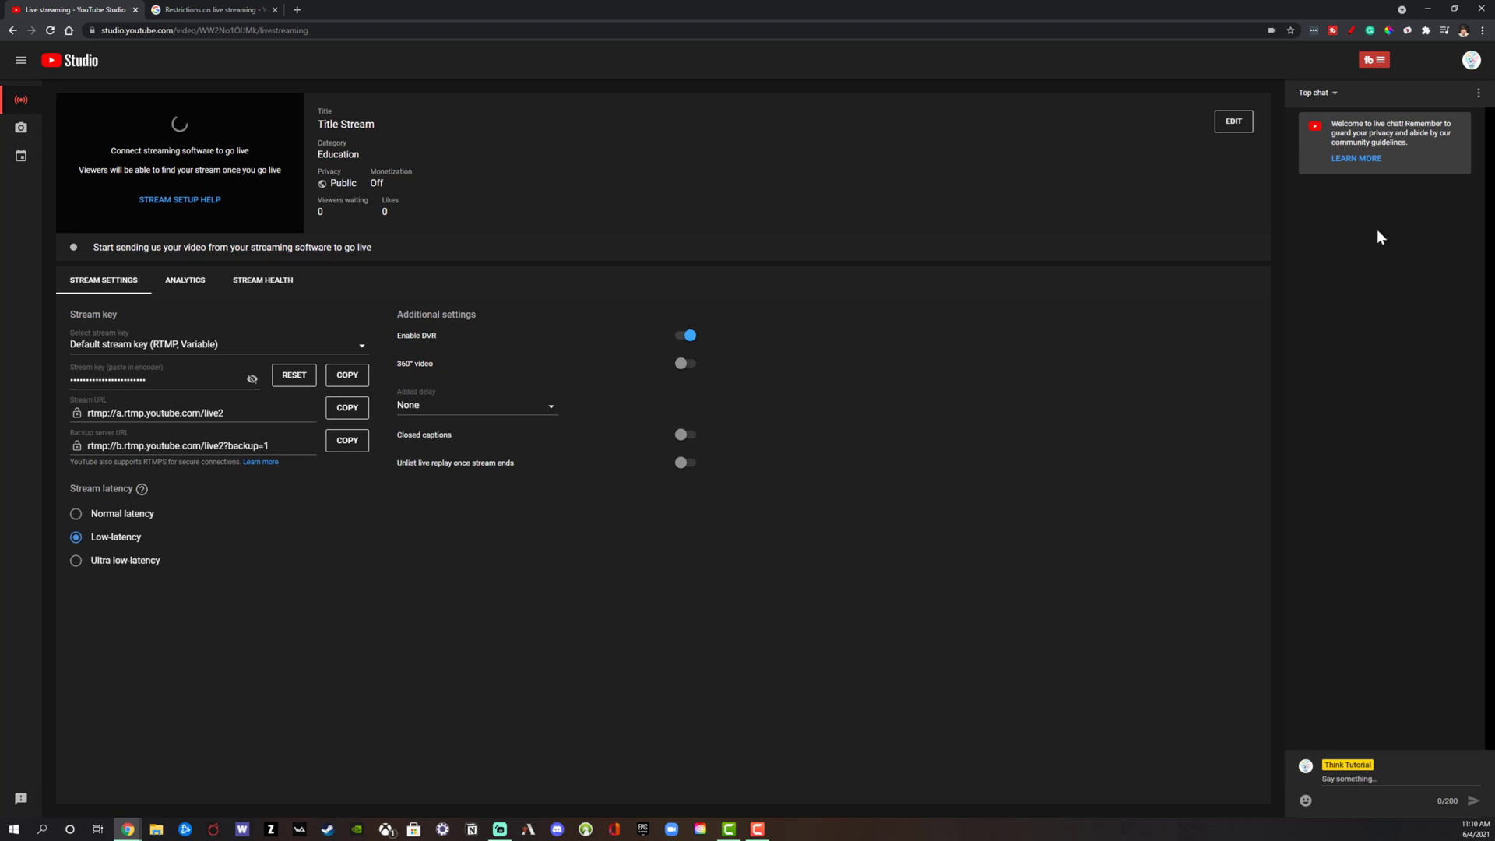
pyautogui.click(1479, 97)
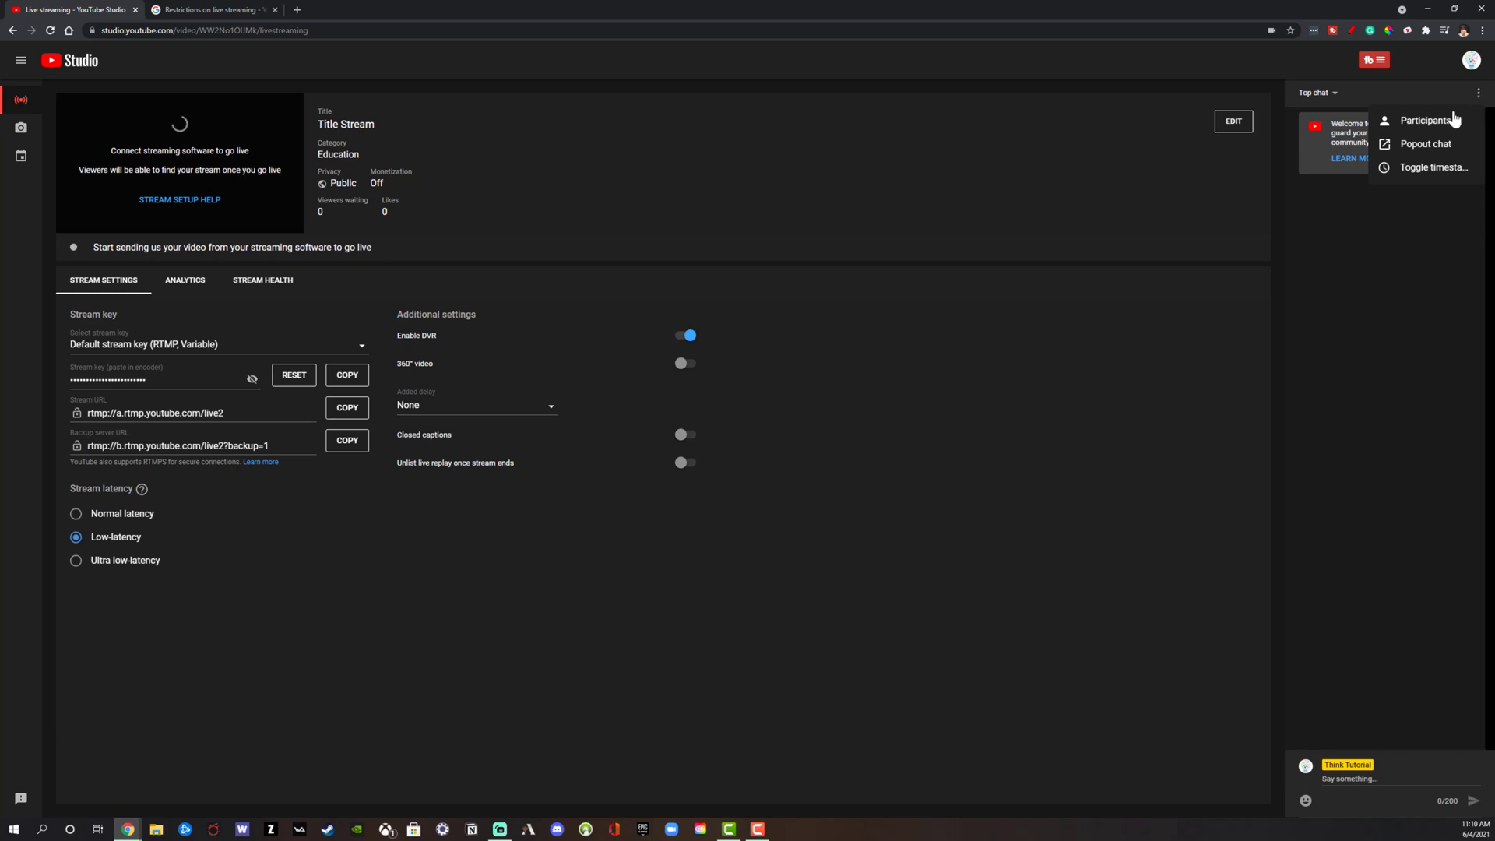
pyautogui.click(1424, 148)
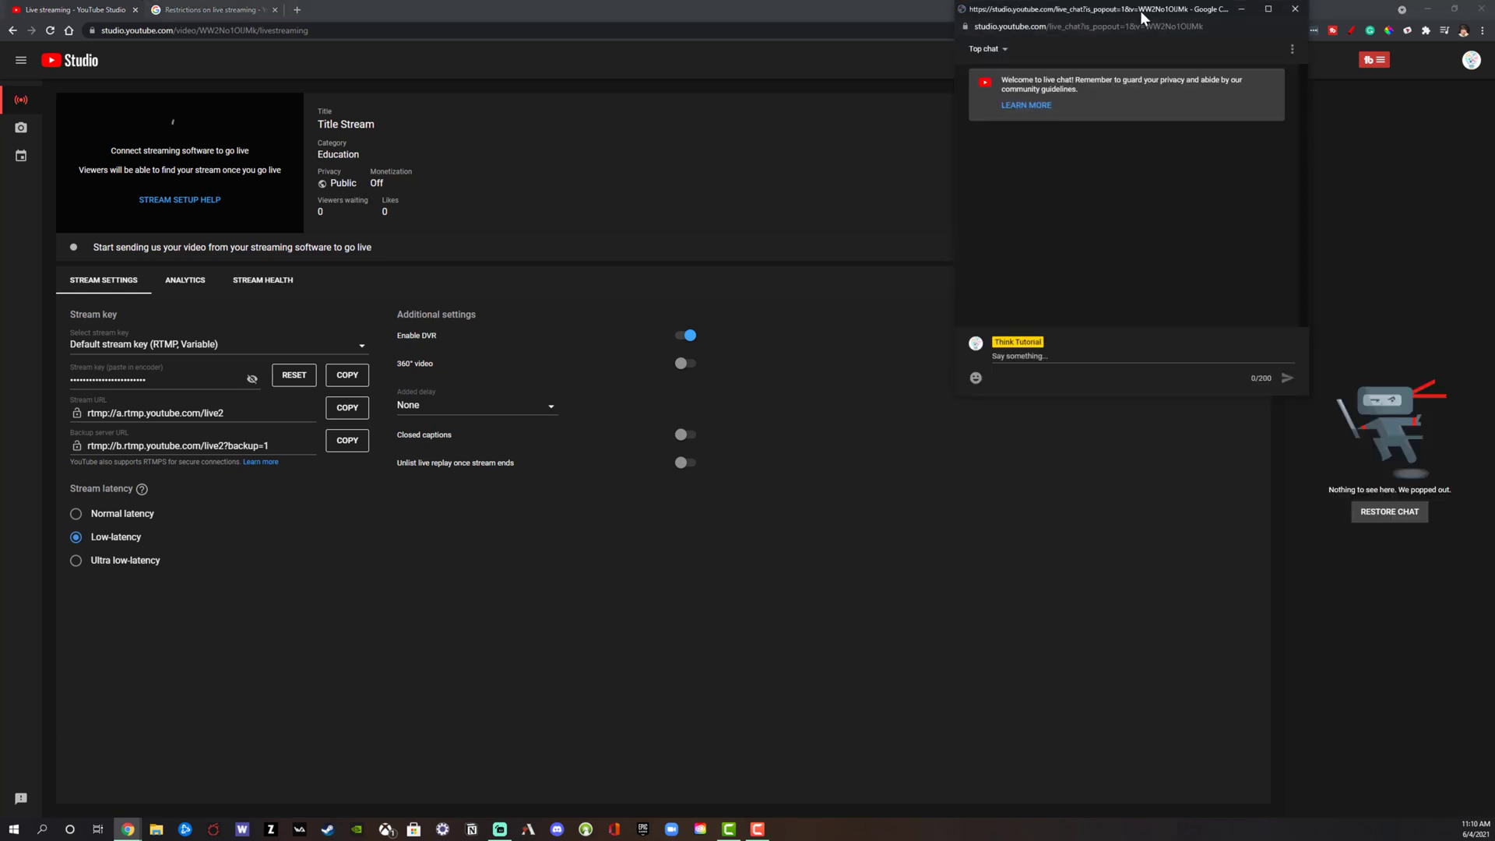
pyautogui.moveTo(1052, 8); pyautogui.dragTo(891, 192)
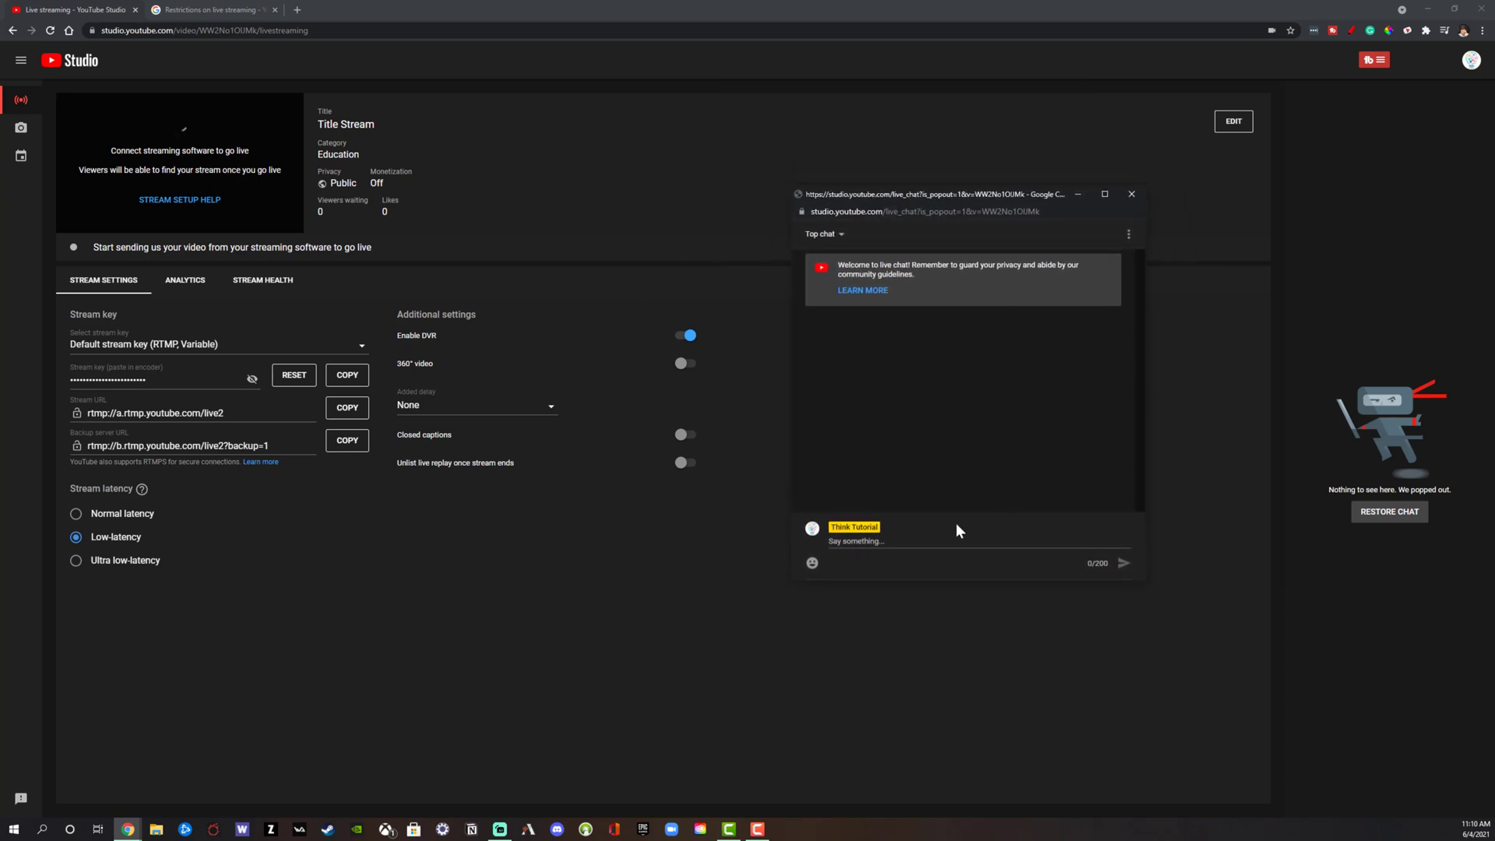
pyautogui.click(1131, 194)
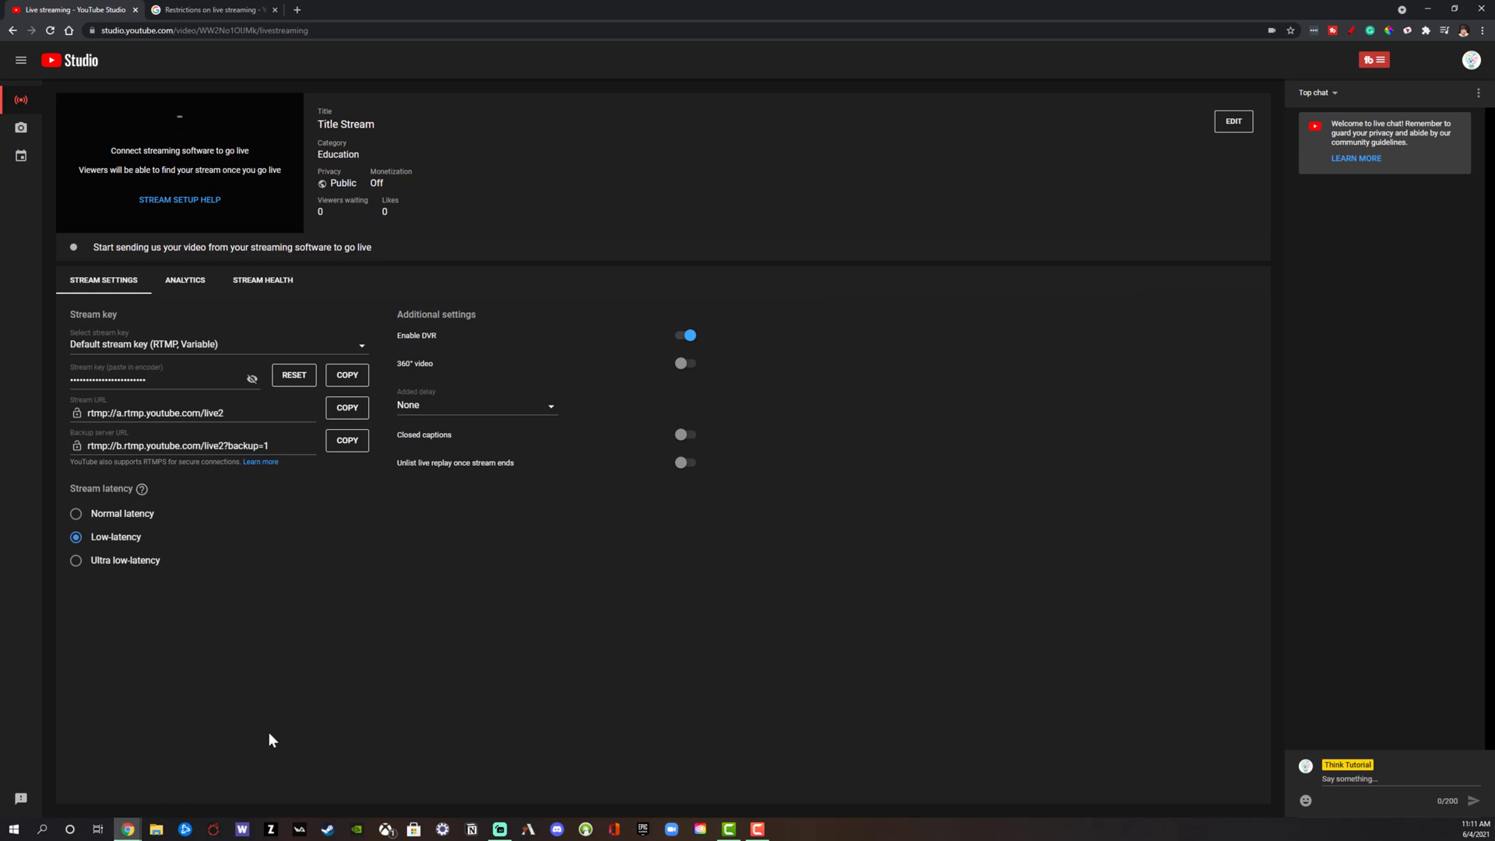
# Step: Switch to Streamlabs OBS, start the live stream, and return to the Live Control Room in YouTube Studio
pyautogui.click(500, 829)
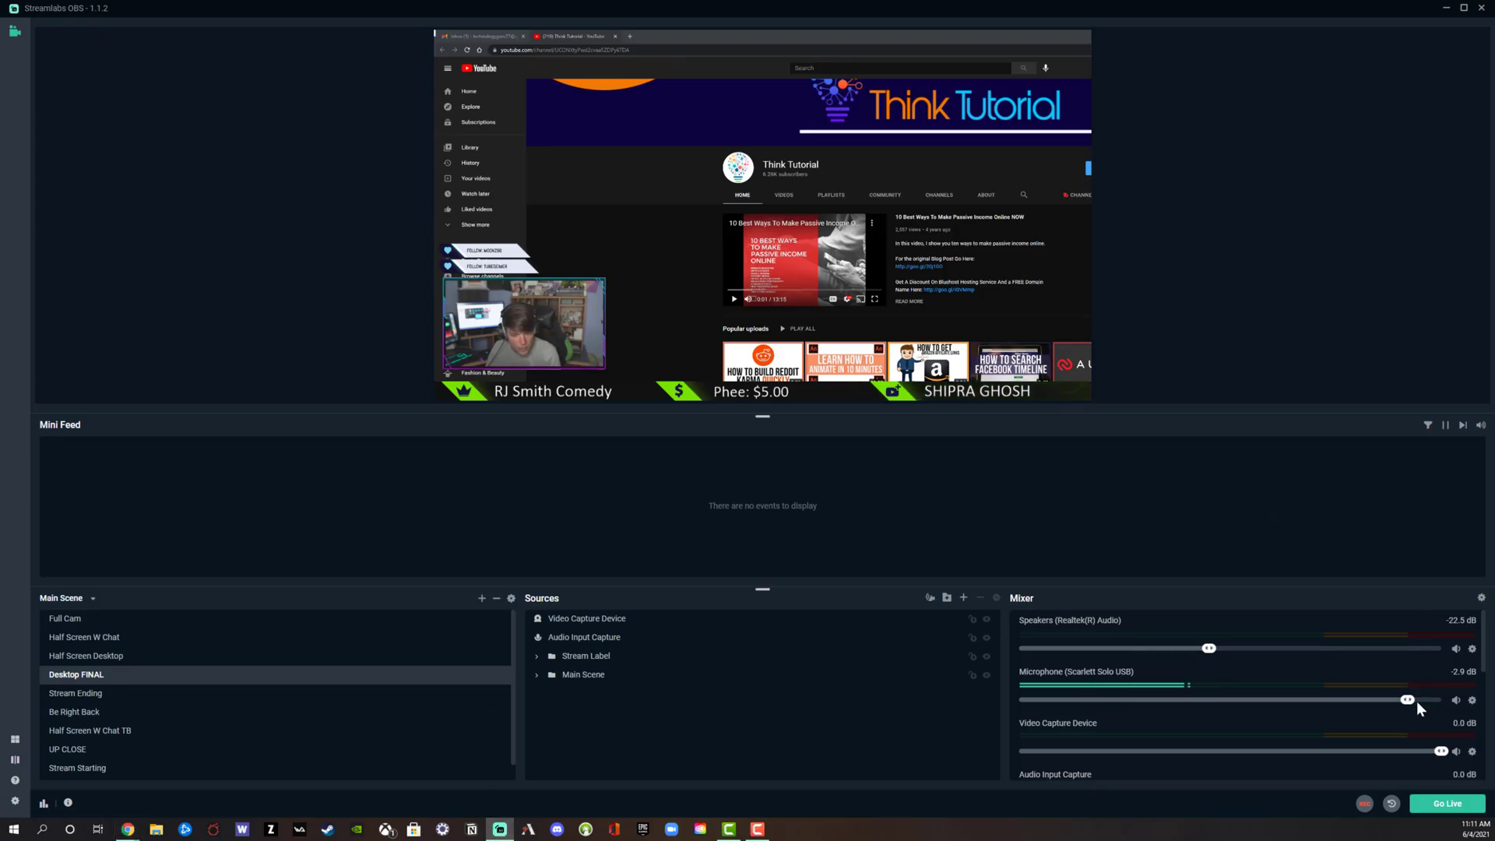
pyautogui.click(1447, 803)
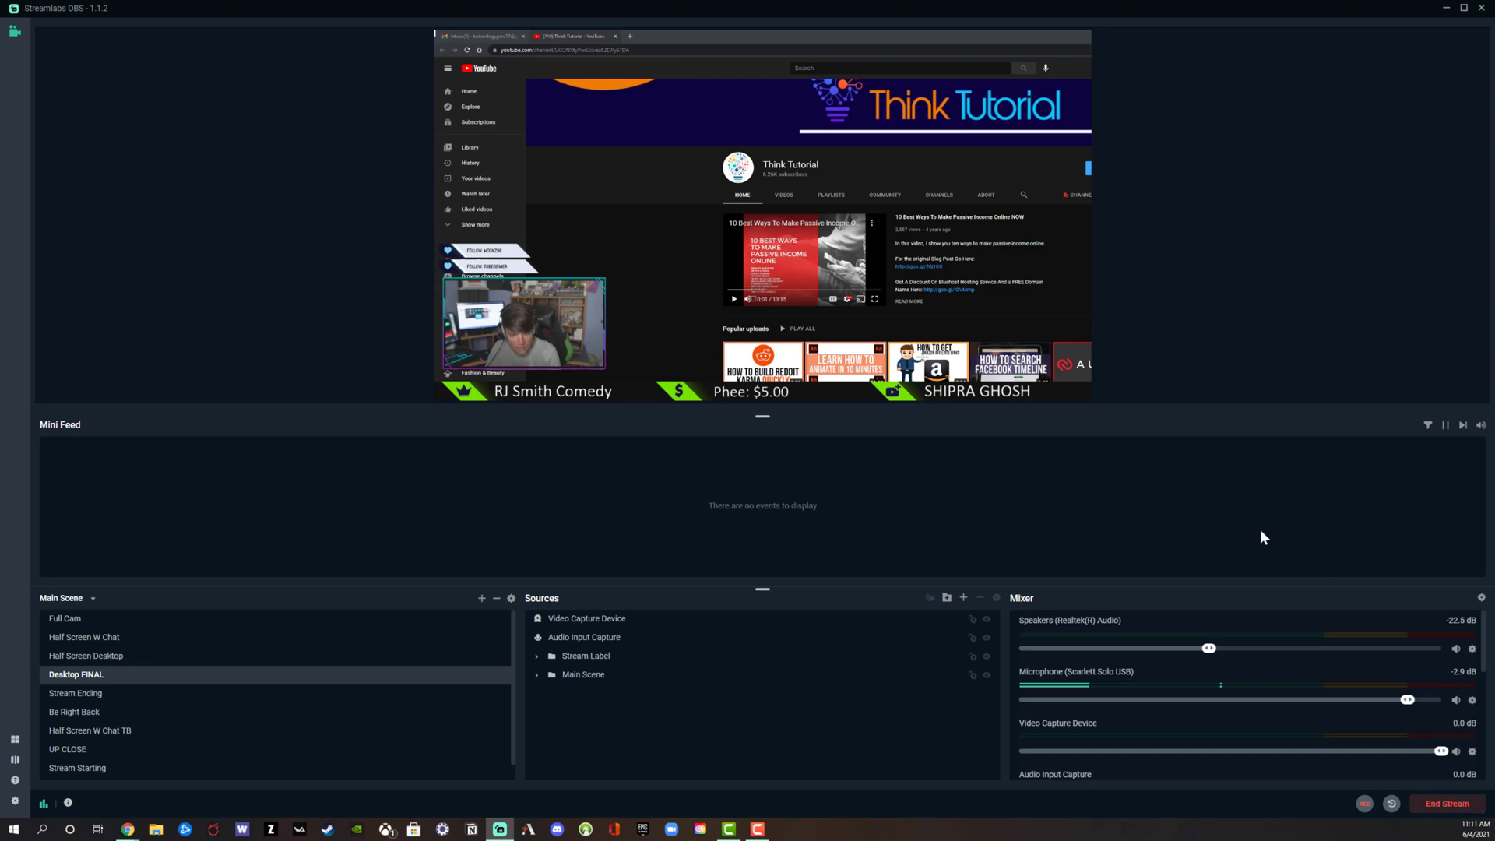
pyautogui.moveTo(127, 828)
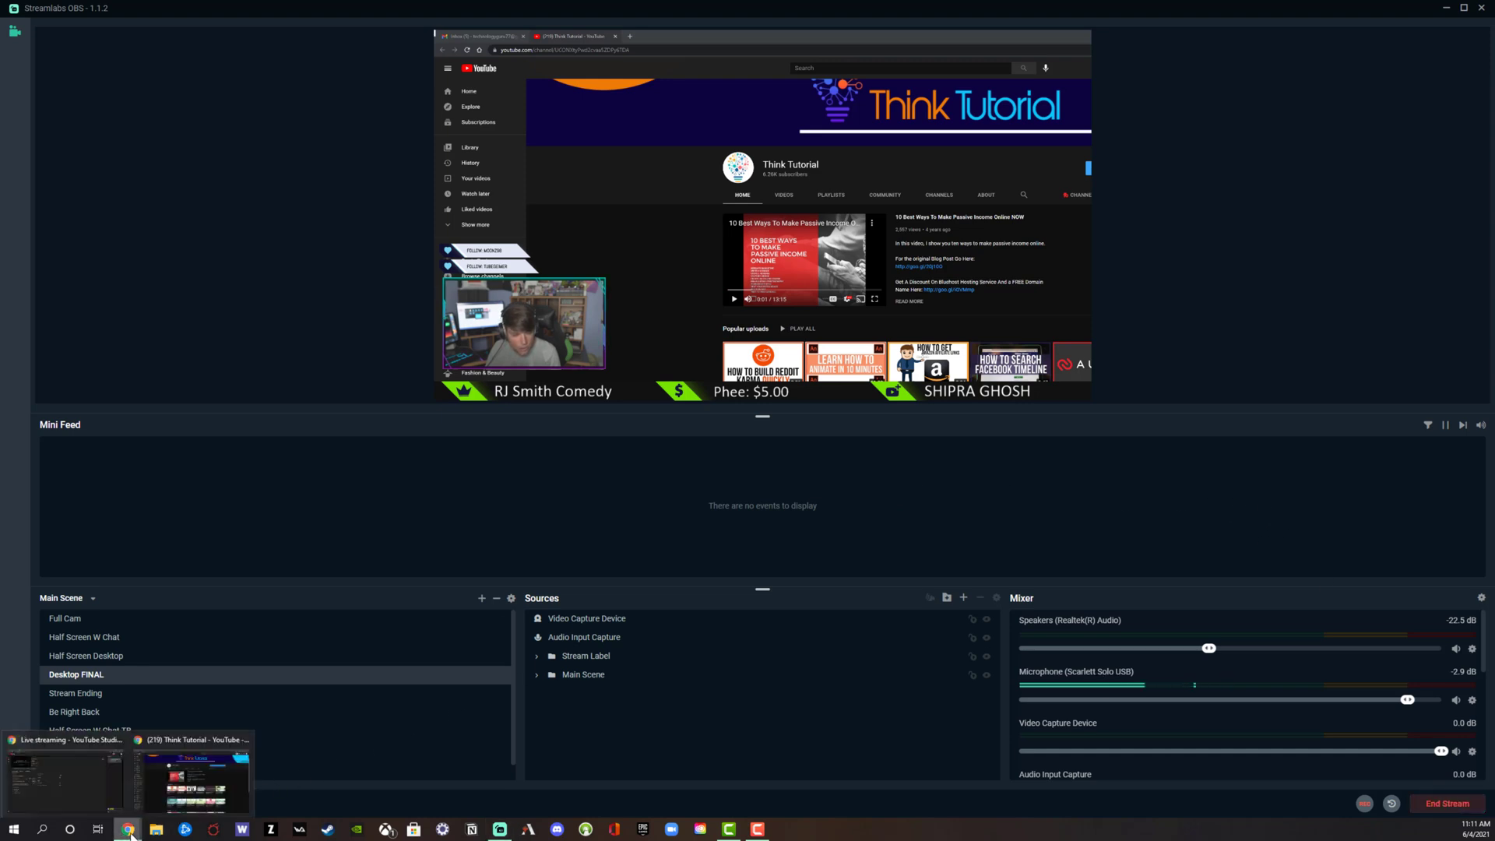
pyautogui.click(75, 777)
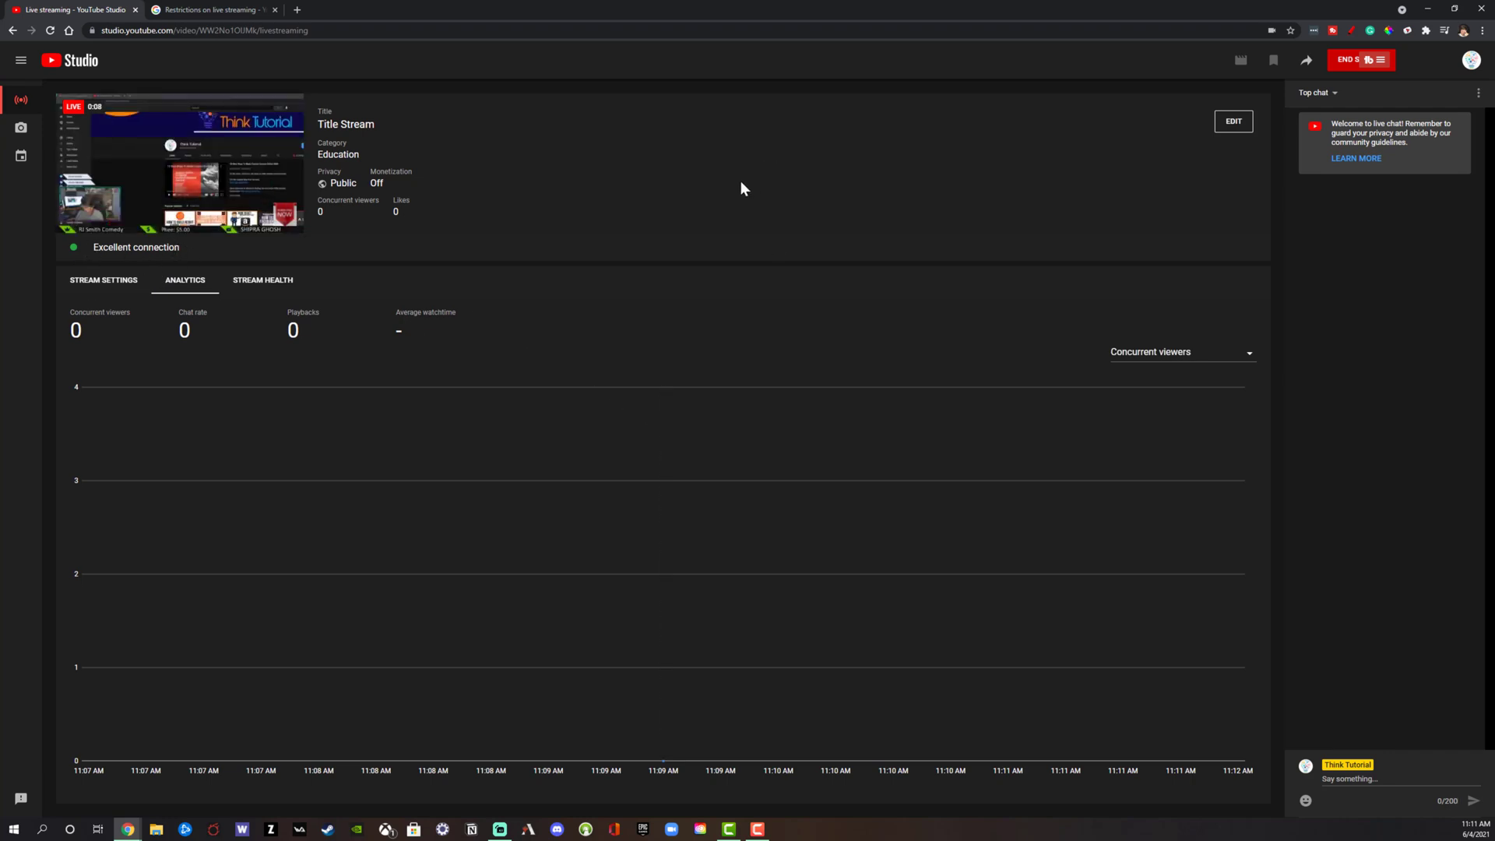
# Step: Inspect the live stream's preview and sharing controls, and check its stream health
pyautogui.moveTo(65, 199)
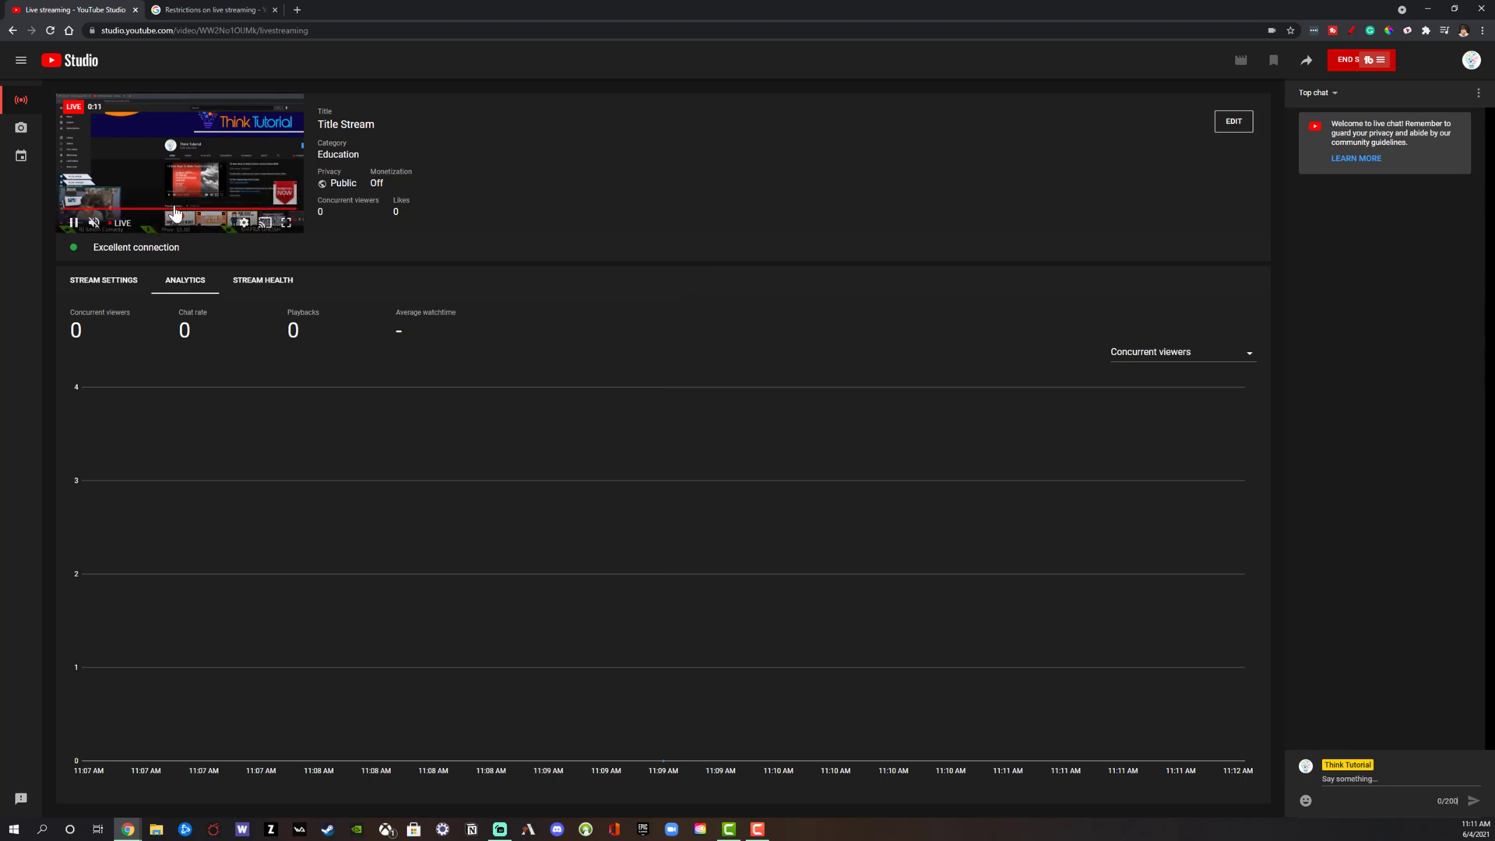
pyautogui.moveTo(118, 126)
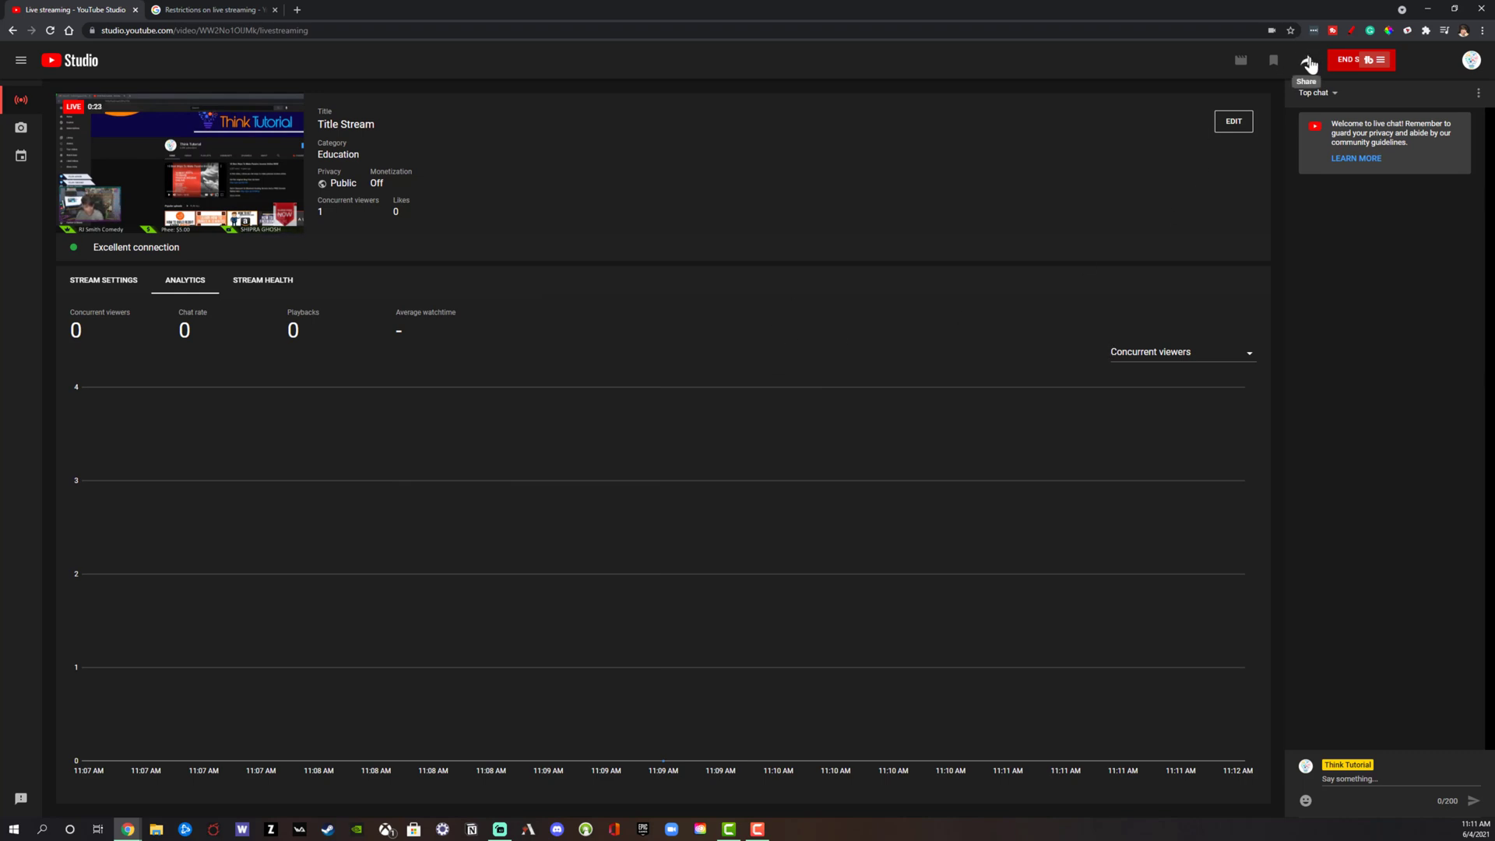
pyautogui.rightClick(1272, 58)
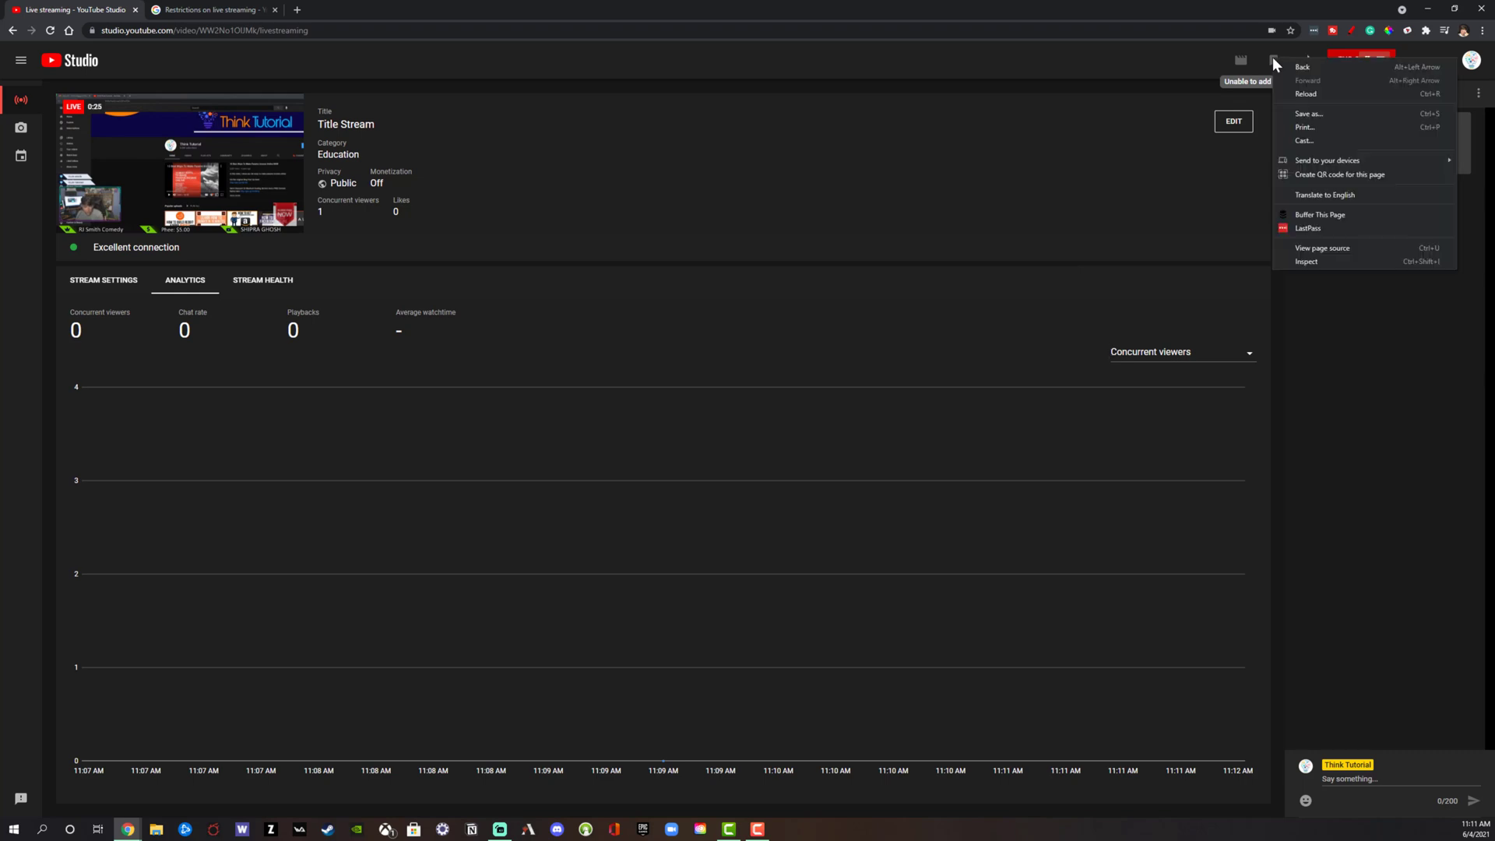
pyautogui.click(1219, 83)
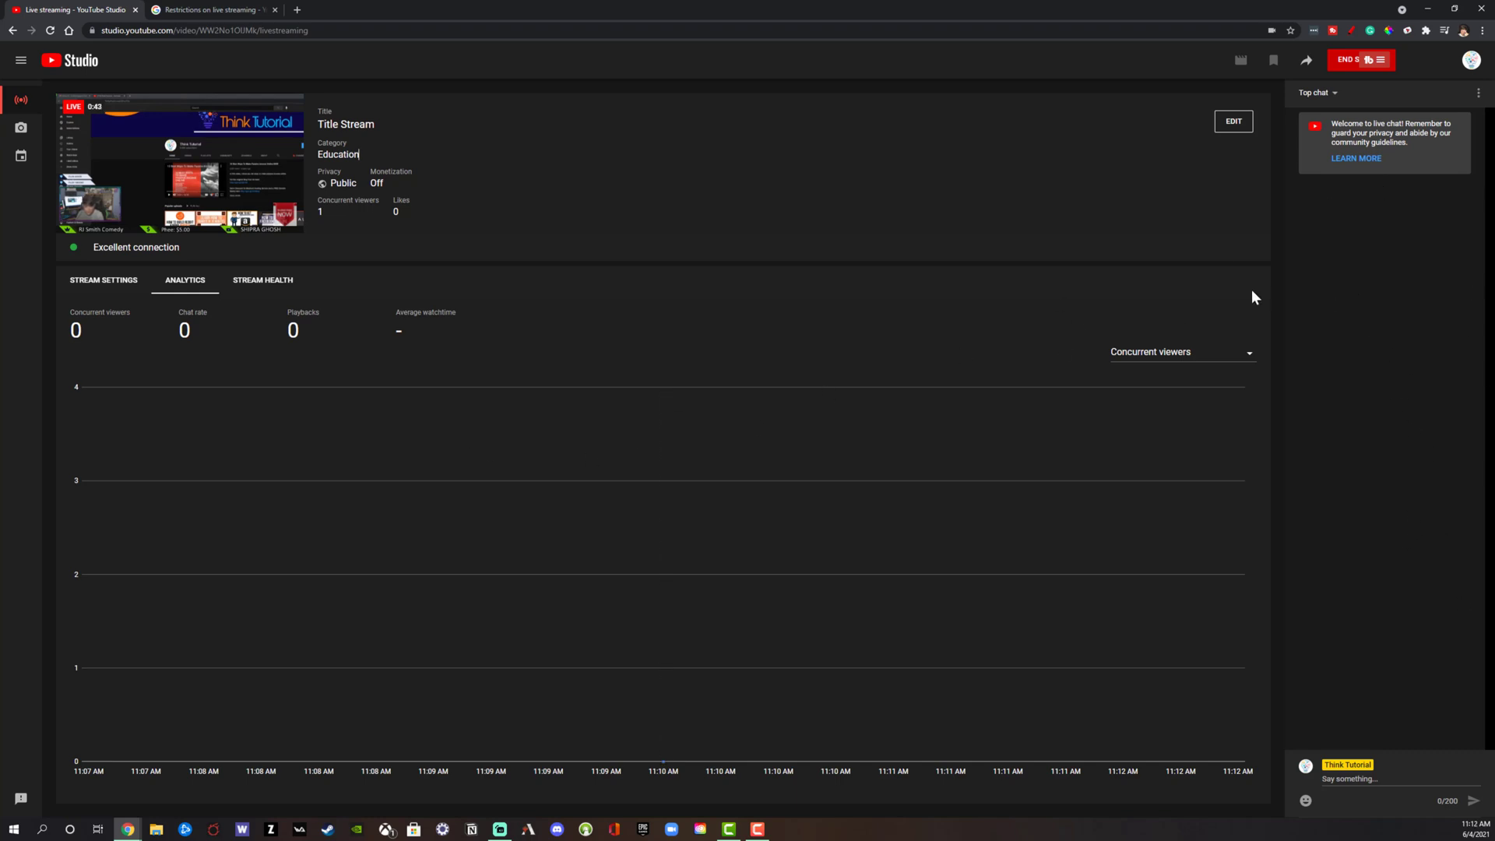
pyautogui.click(255, 294)
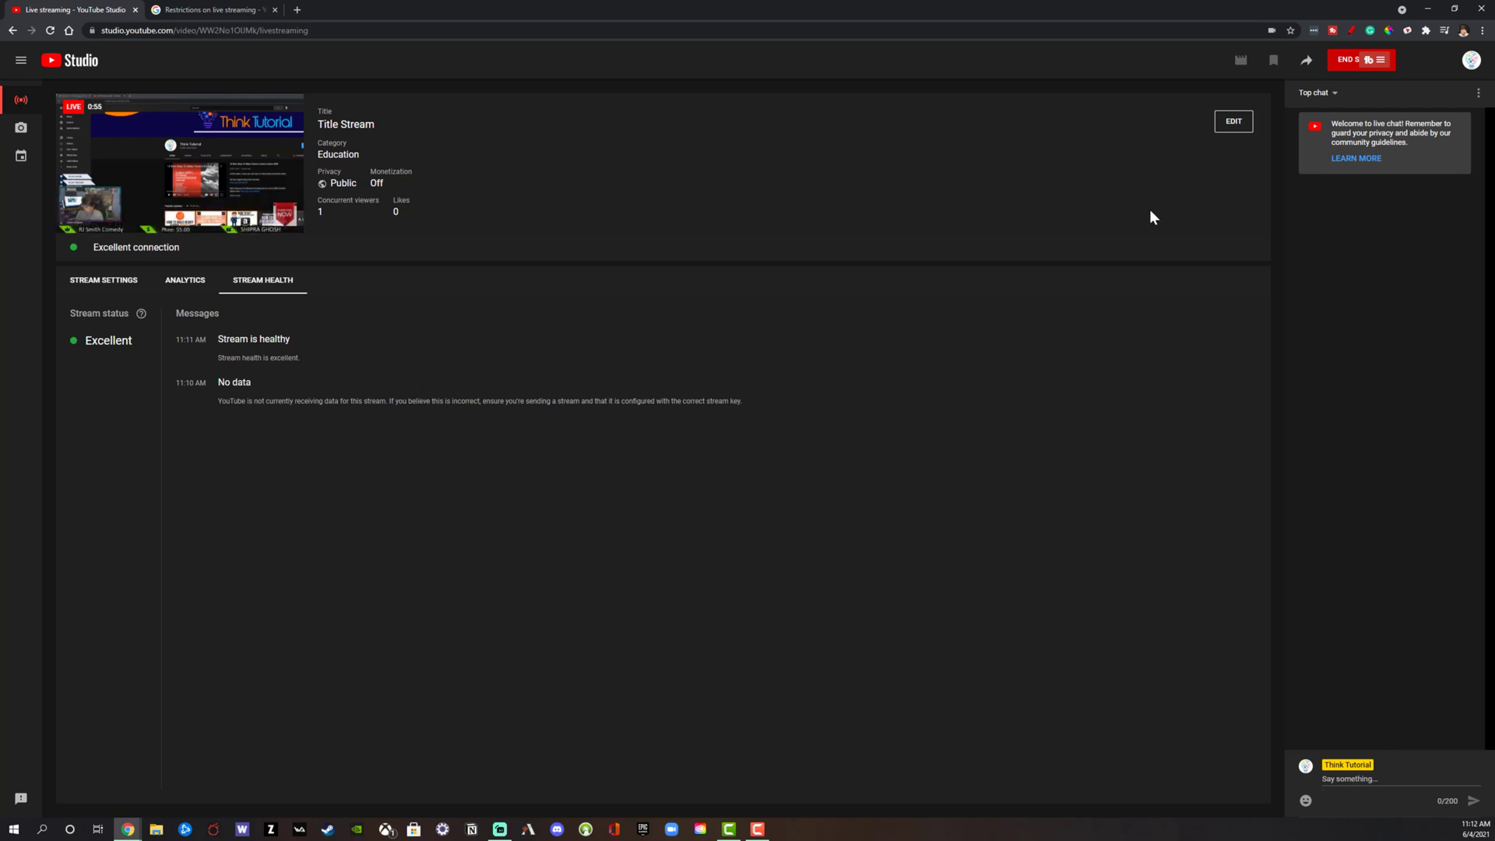
# Step: End the live stream from YouTube Studio and dismiss the finished-stream summary
pyautogui.click(1338, 62)
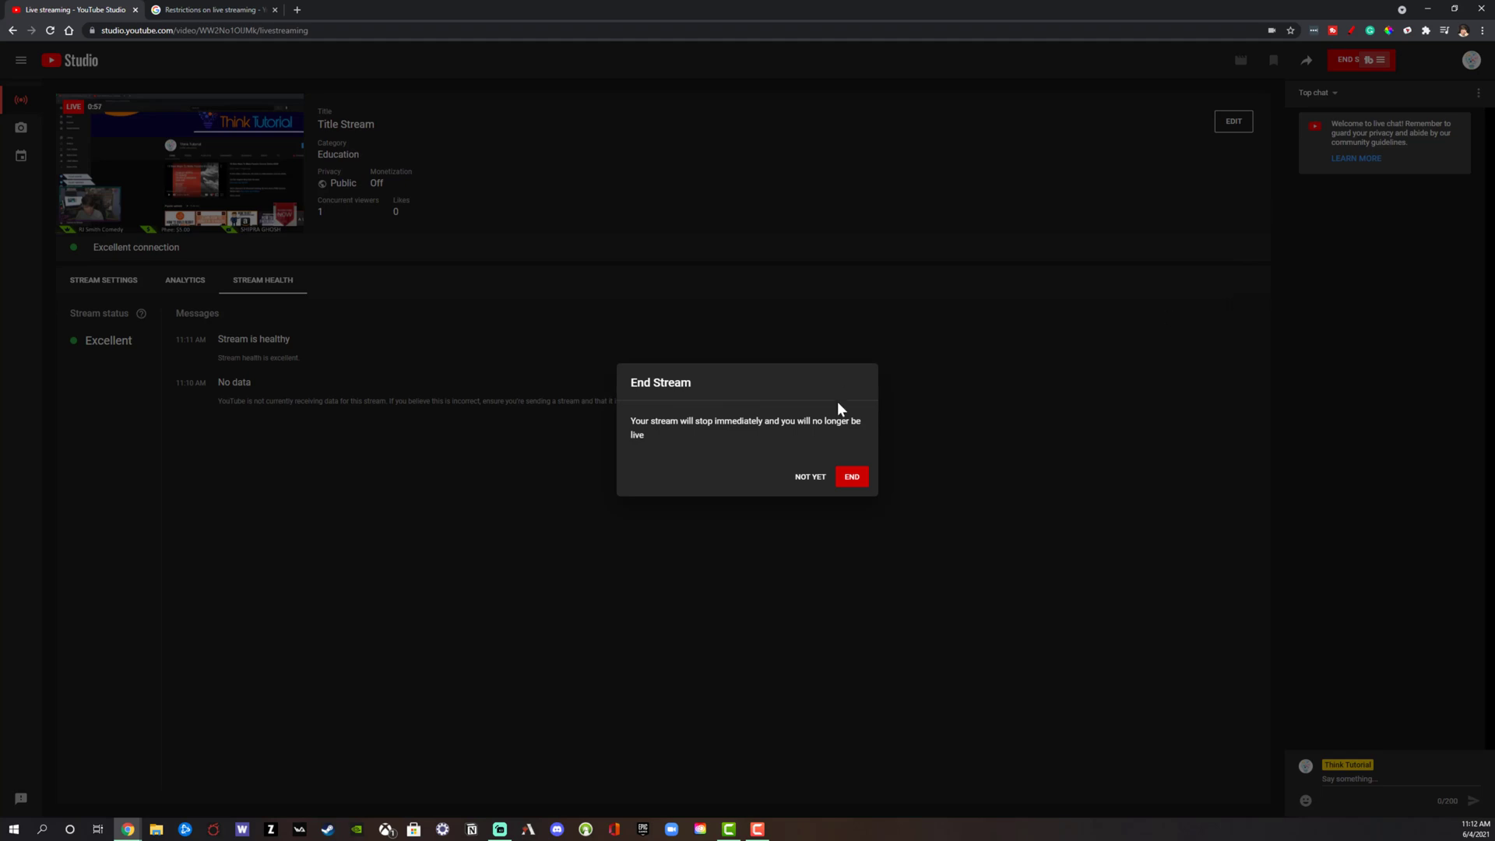
pyautogui.click(852, 477)
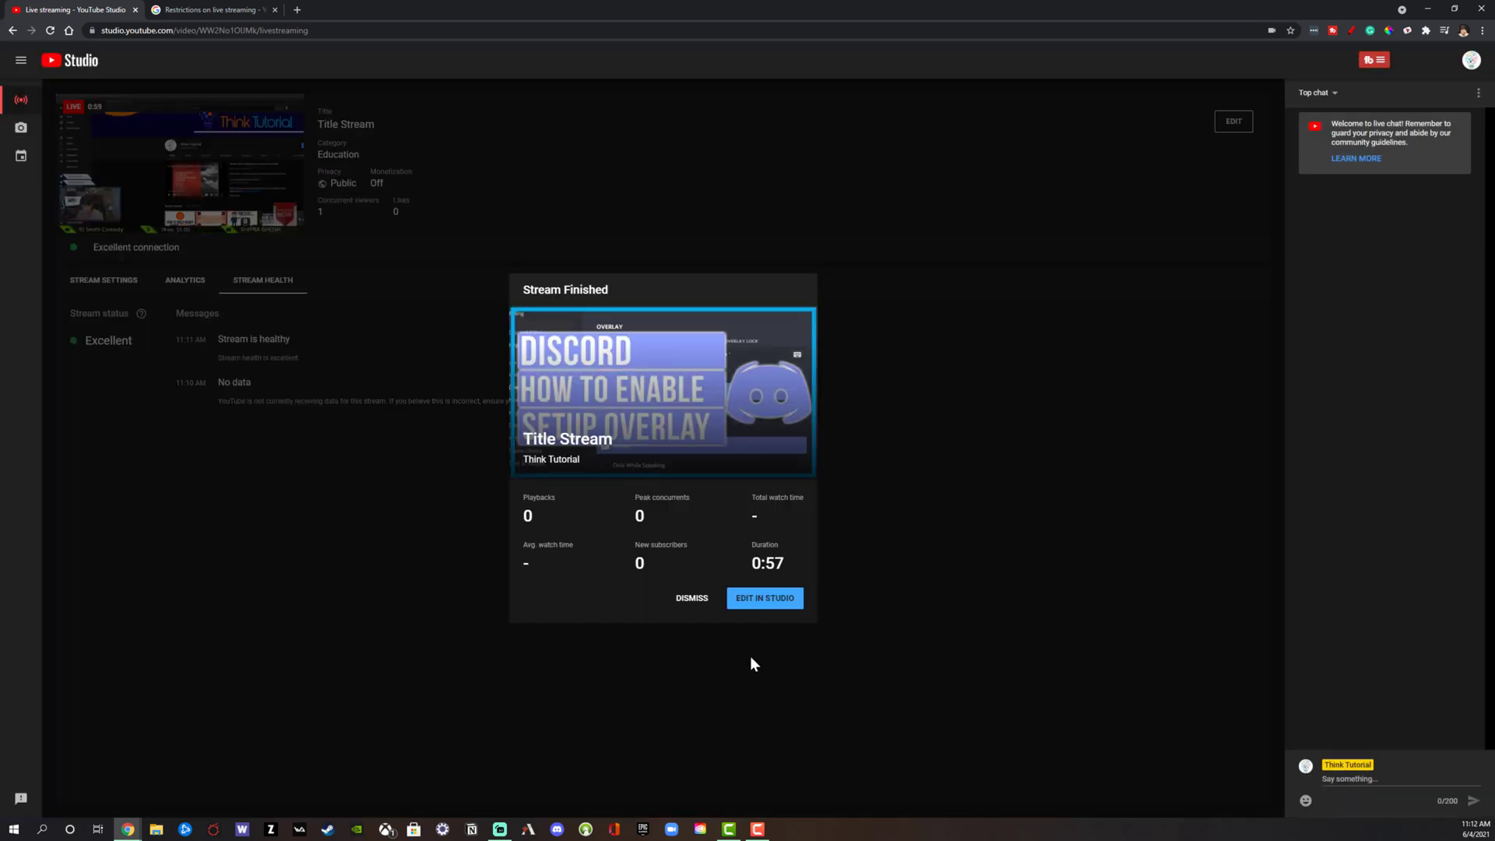
pyautogui.click(690, 599)
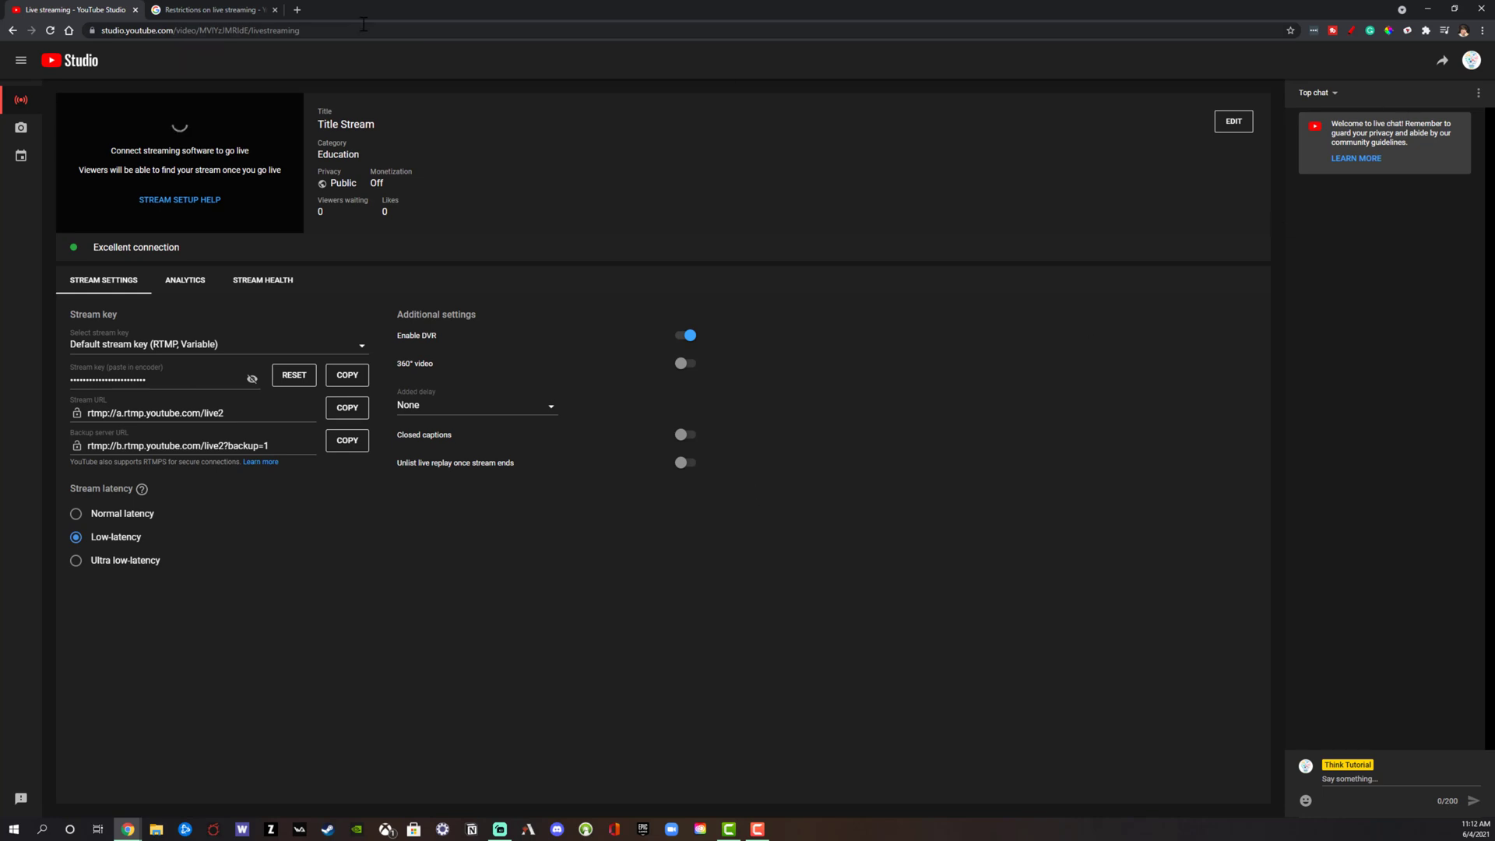
# Step: Go to the channel dashboard and reopen the Live Control Room with the Go live option
pyautogui.click(78, 61)
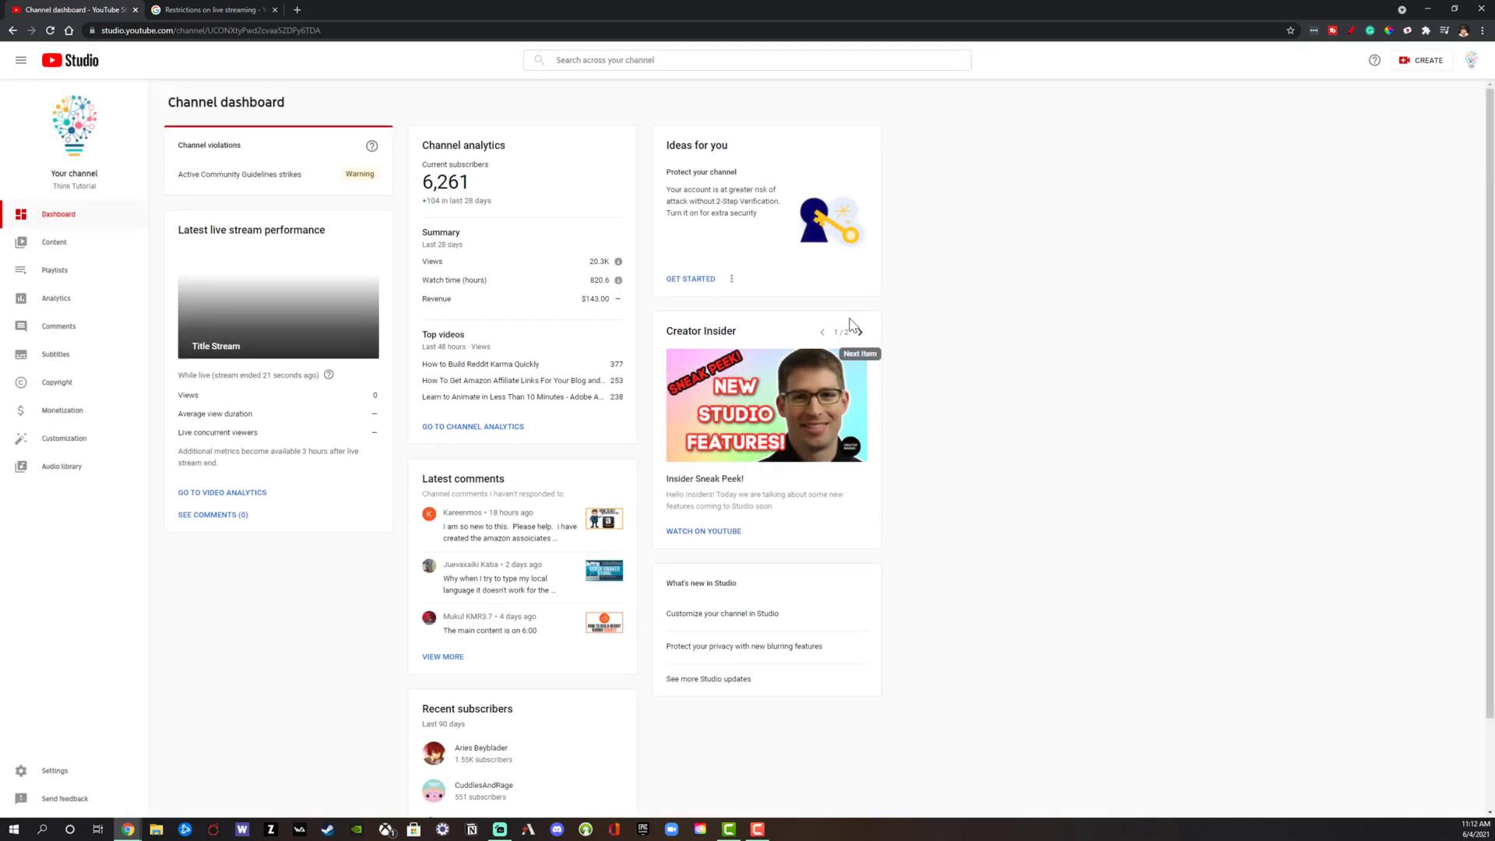
pyautogui.click(1414, 62)
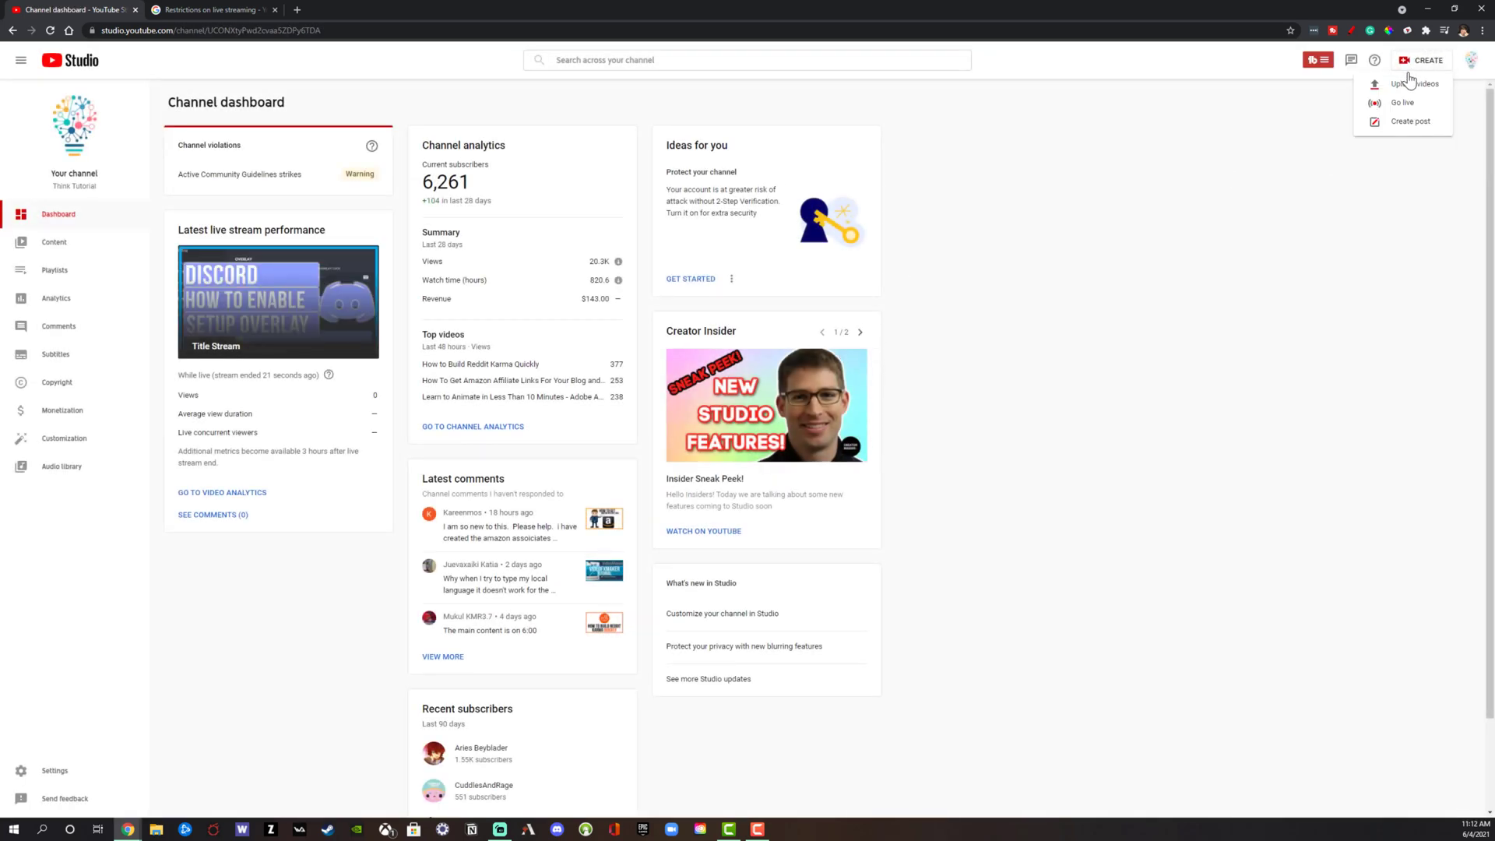
pyautogui.click(1403, 103)
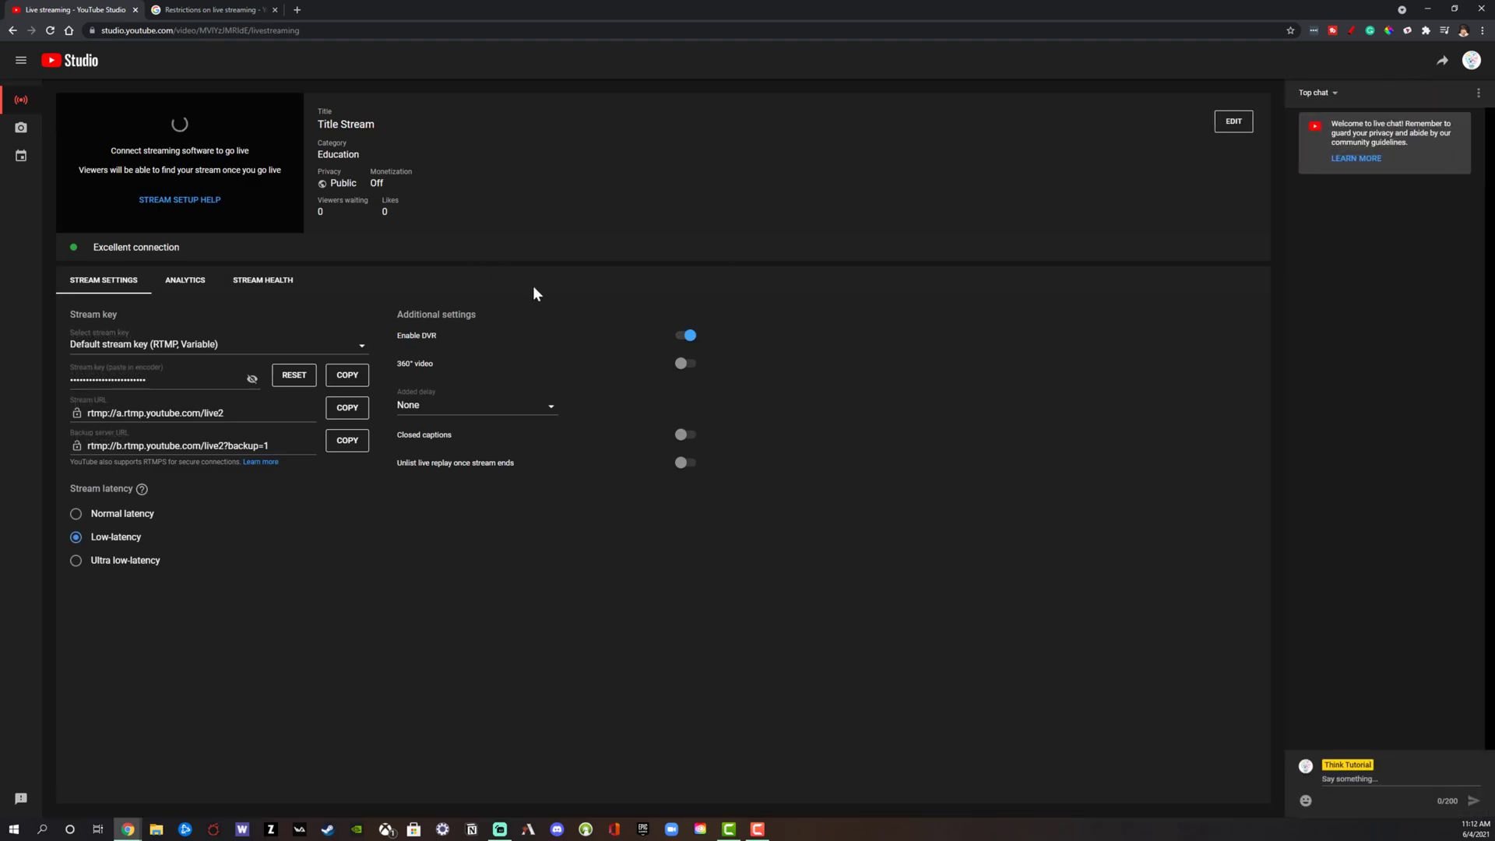
# Step: Schedule a new stream titled "Test Stream" for Jun 5, 2021 at 11:30 AM, and close the introductory walkthrough
pyautogui.click(21, 160)
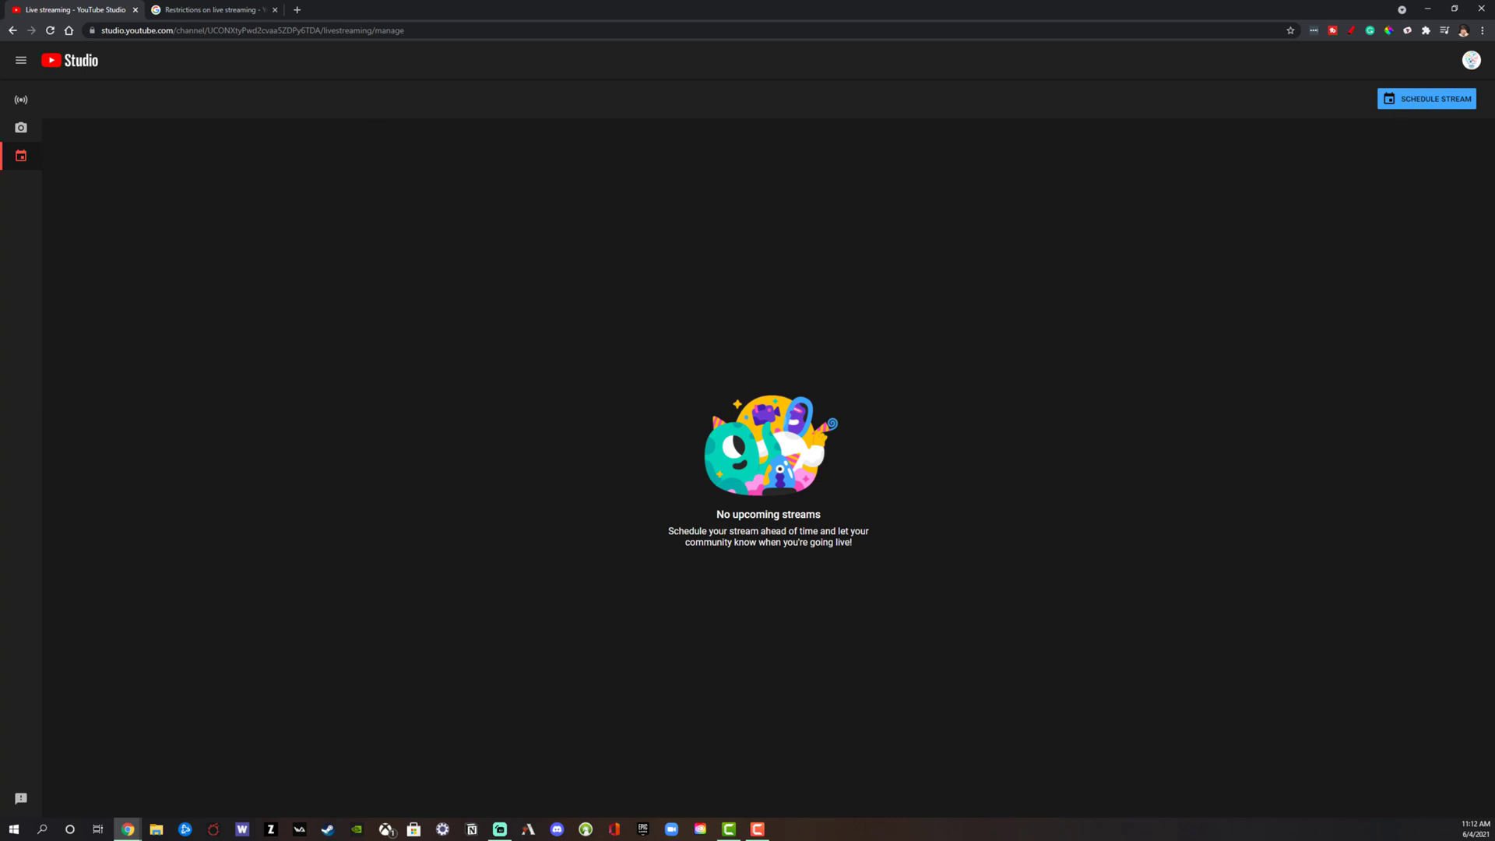
pyautogui.click(1418, 101)
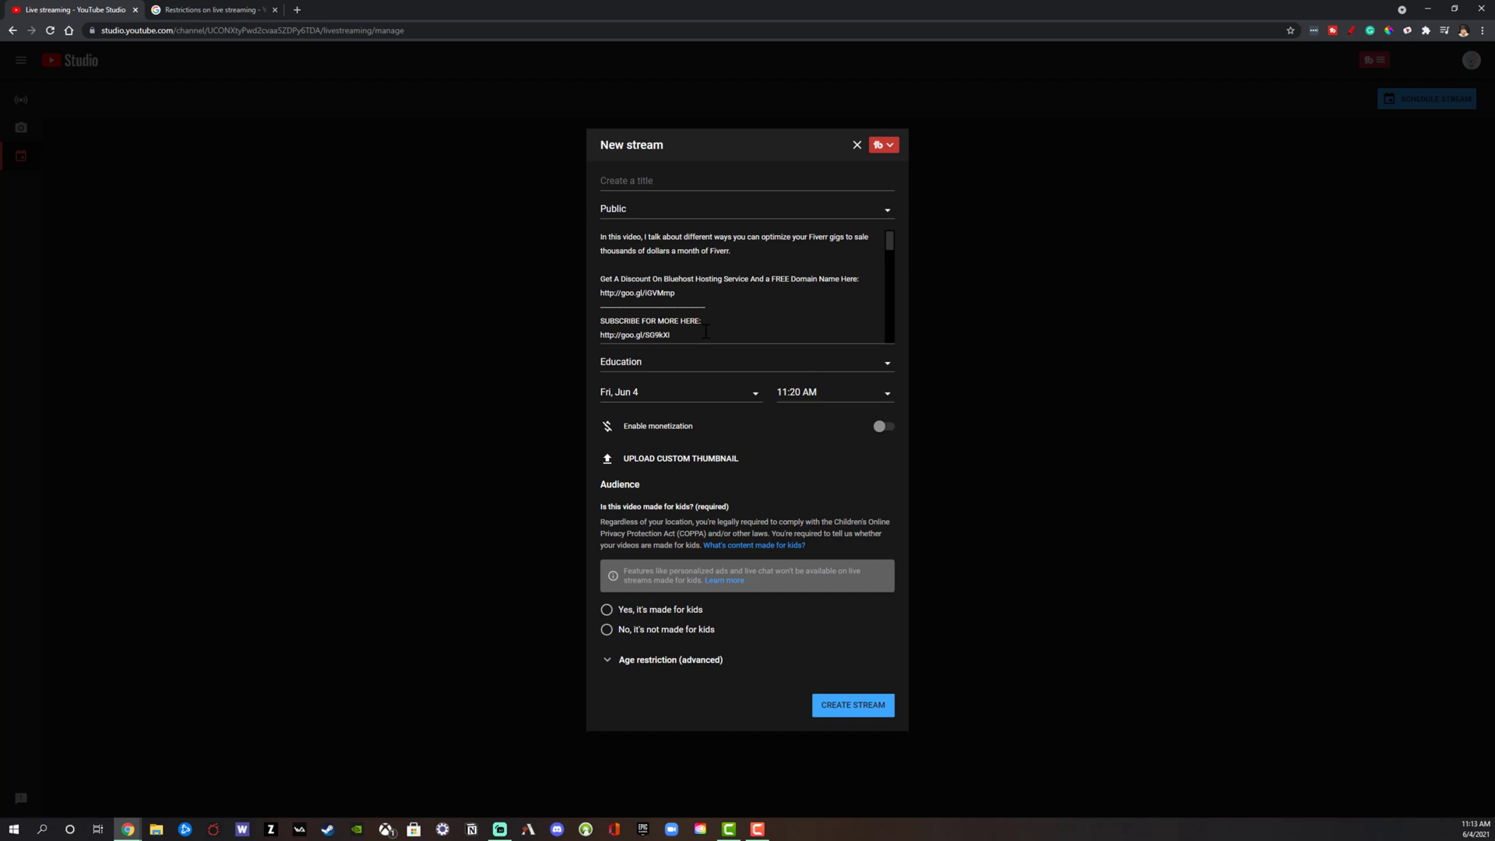
pyautogui.click(755, 394)
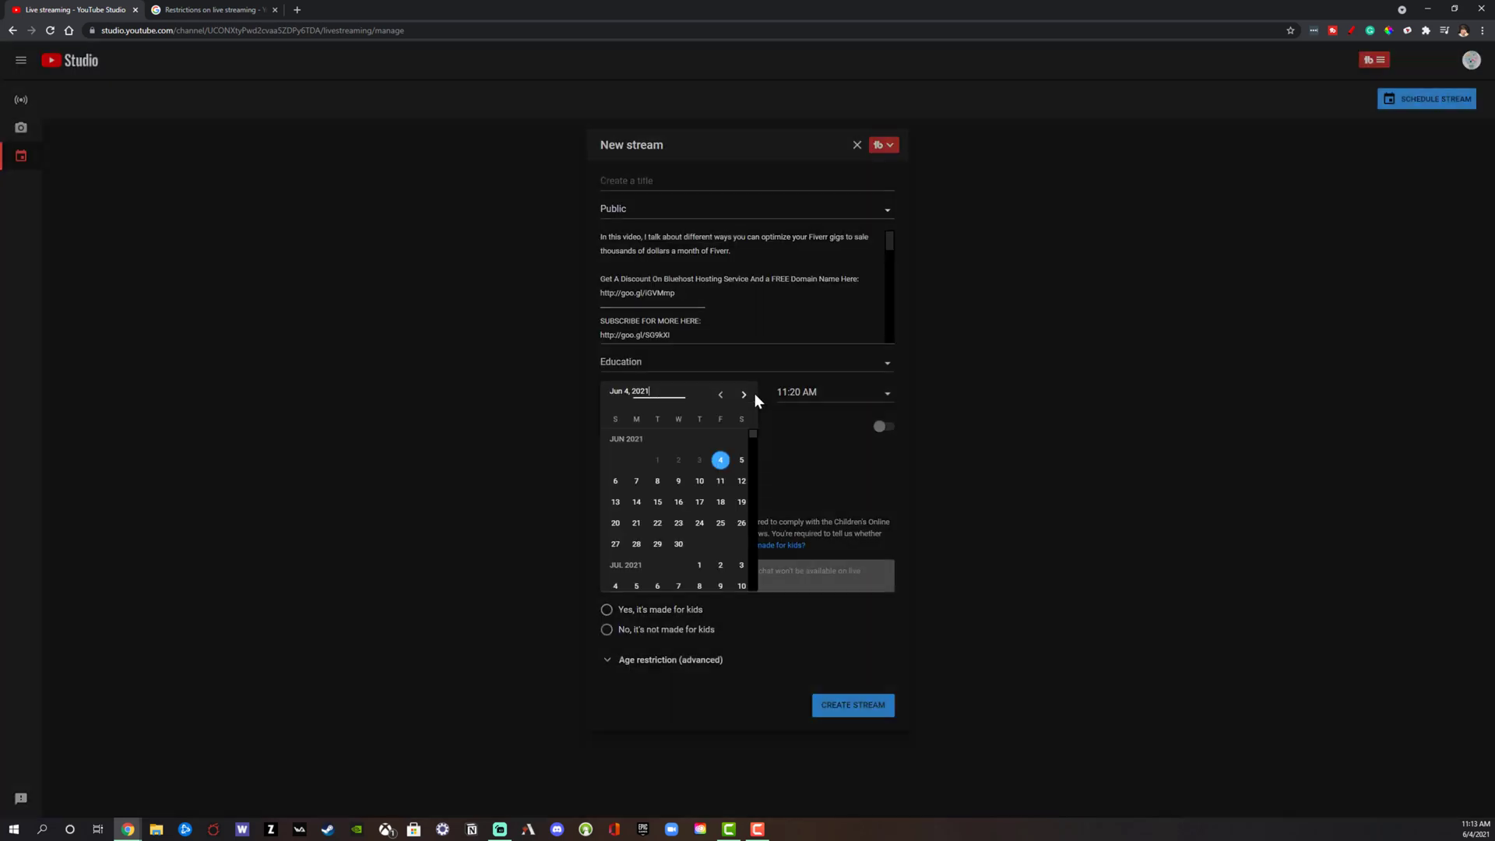
pyautogui.click(746, 461)
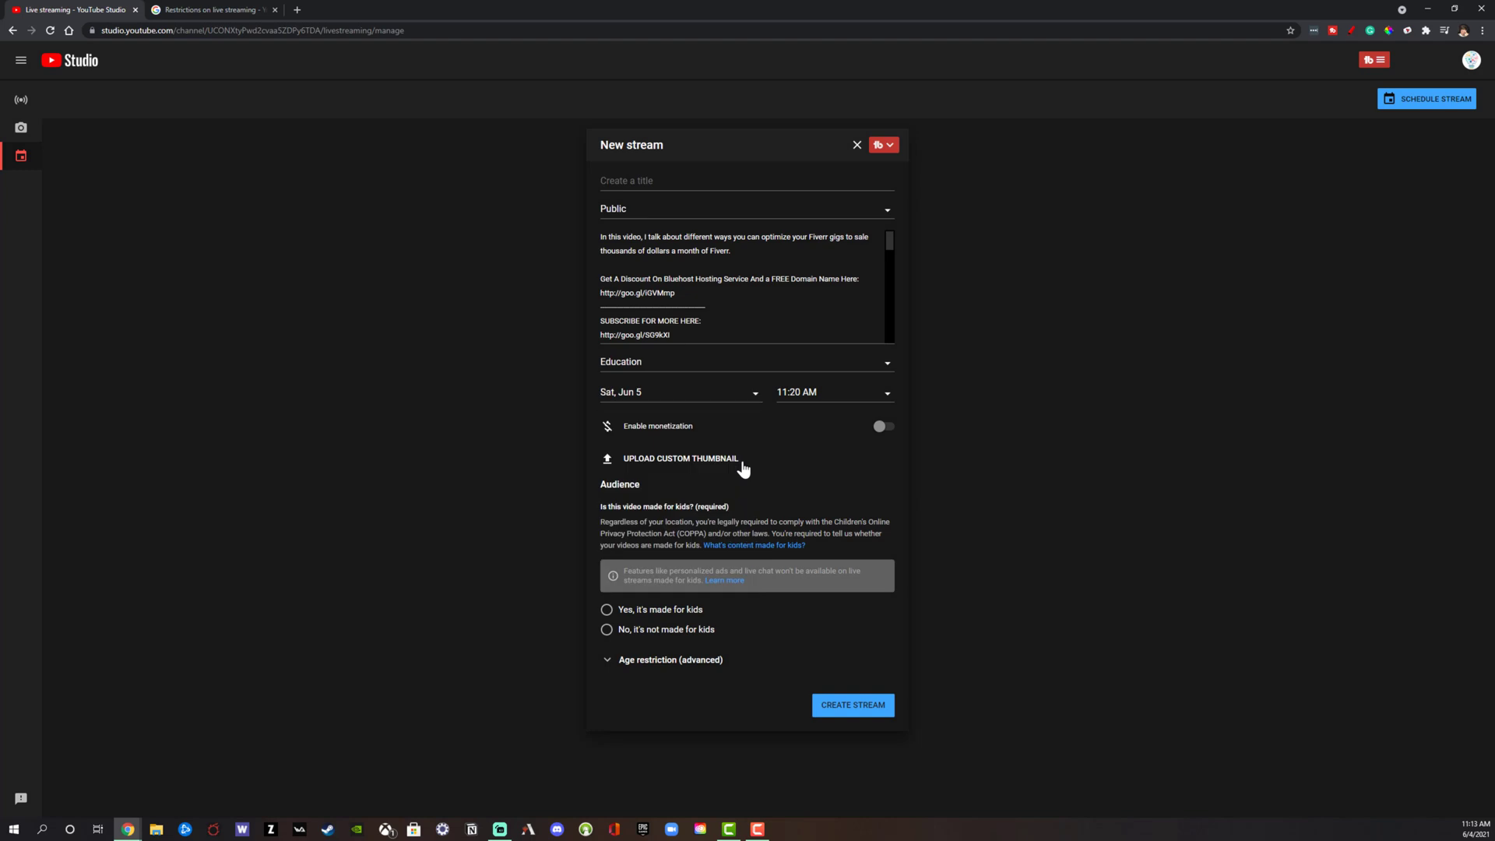
pyautogui.click(889, 401)
pyautogui.click(888, 399)
pyautogui.click(818, 478)
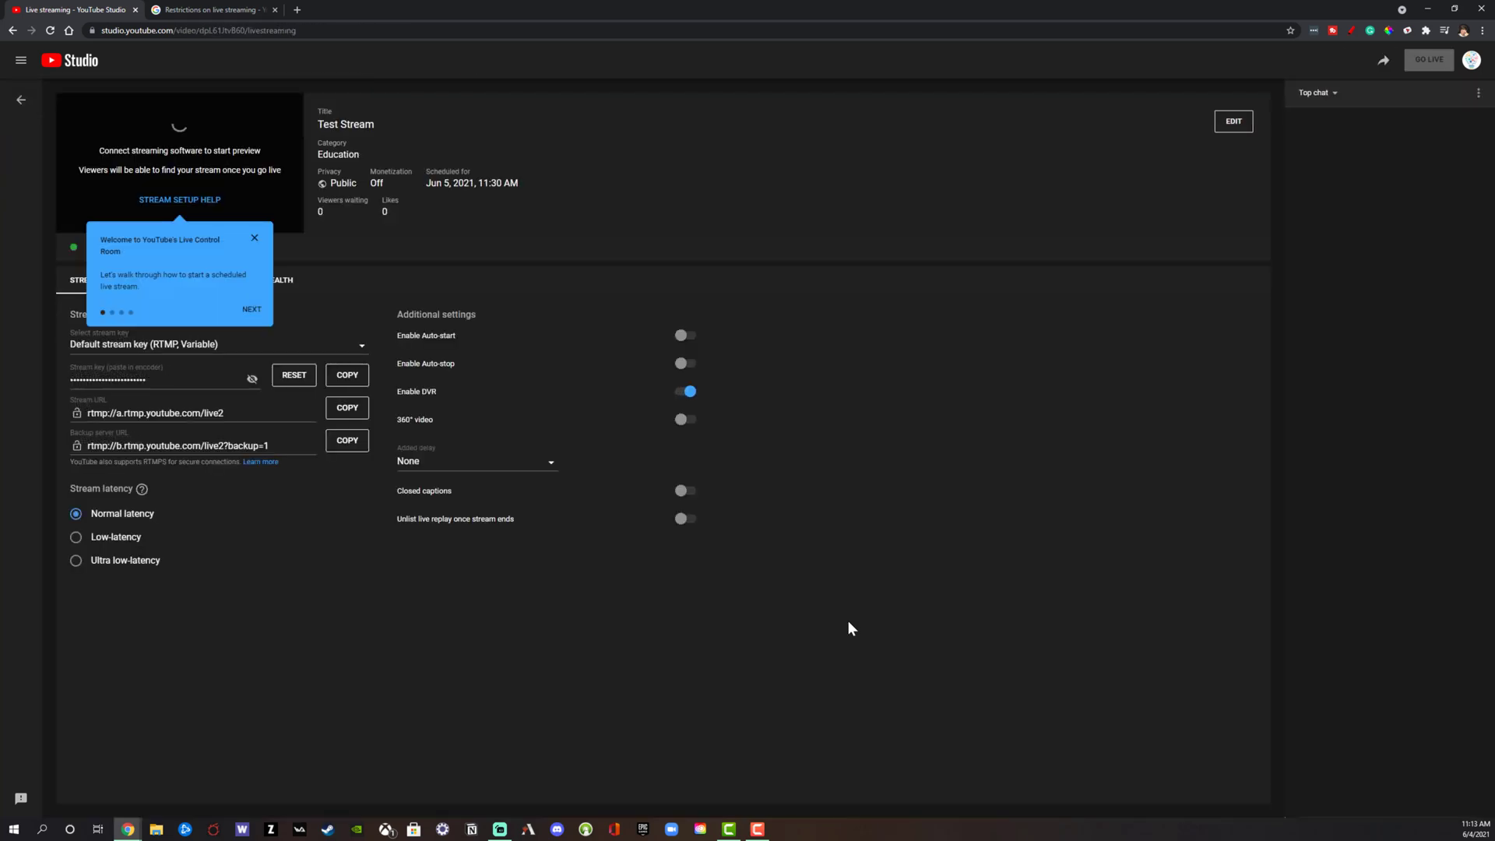
pyautogui.click(254, 239)
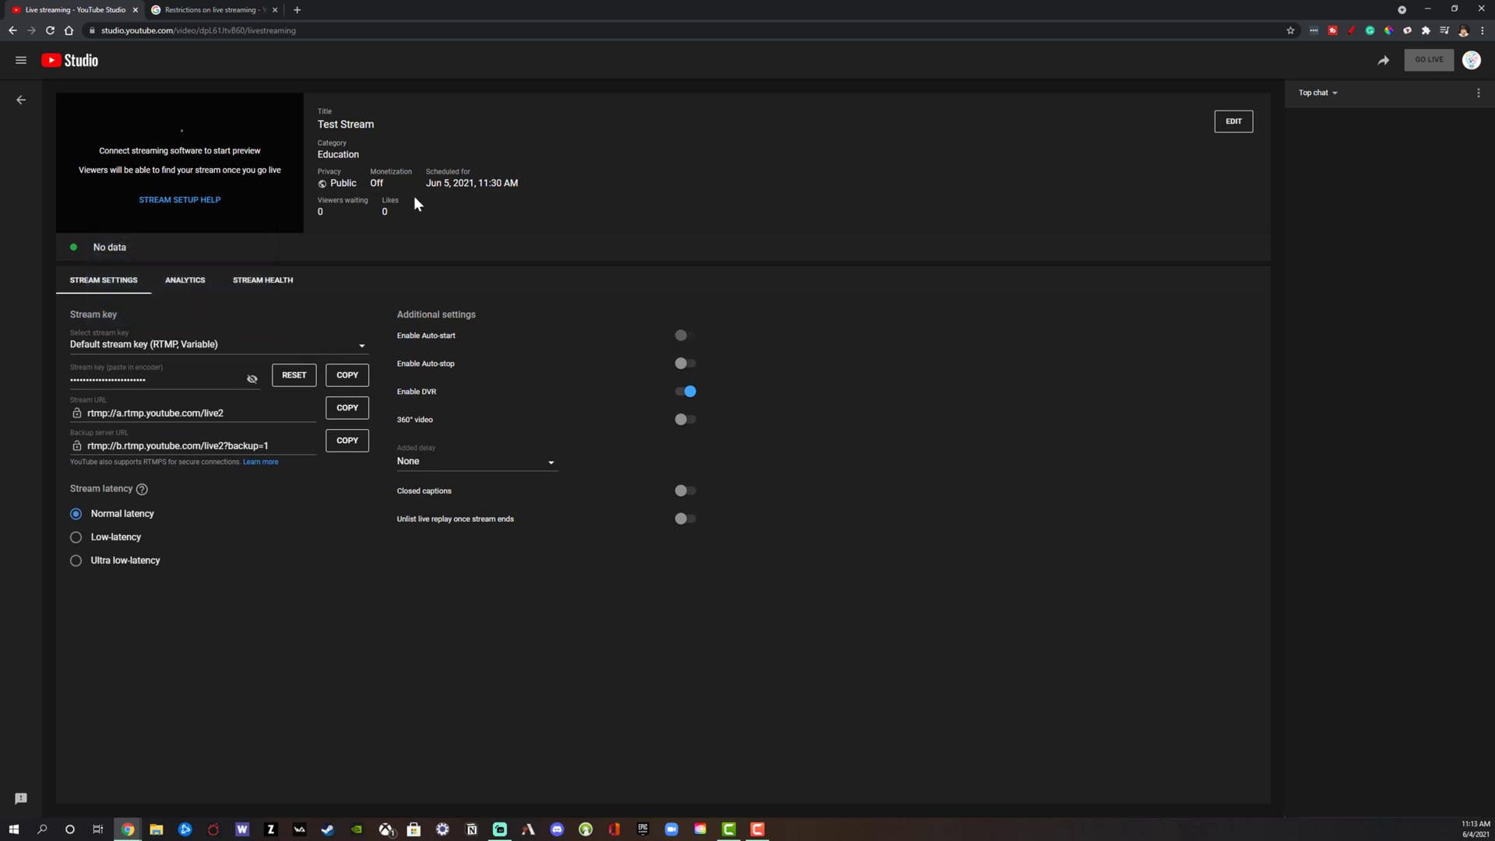
# Step: Return to the scheduled streams list and permanently delete the "Test Stream" entry, acknowledging that the deletion can't be undone
pyautogui.click(16, 102)
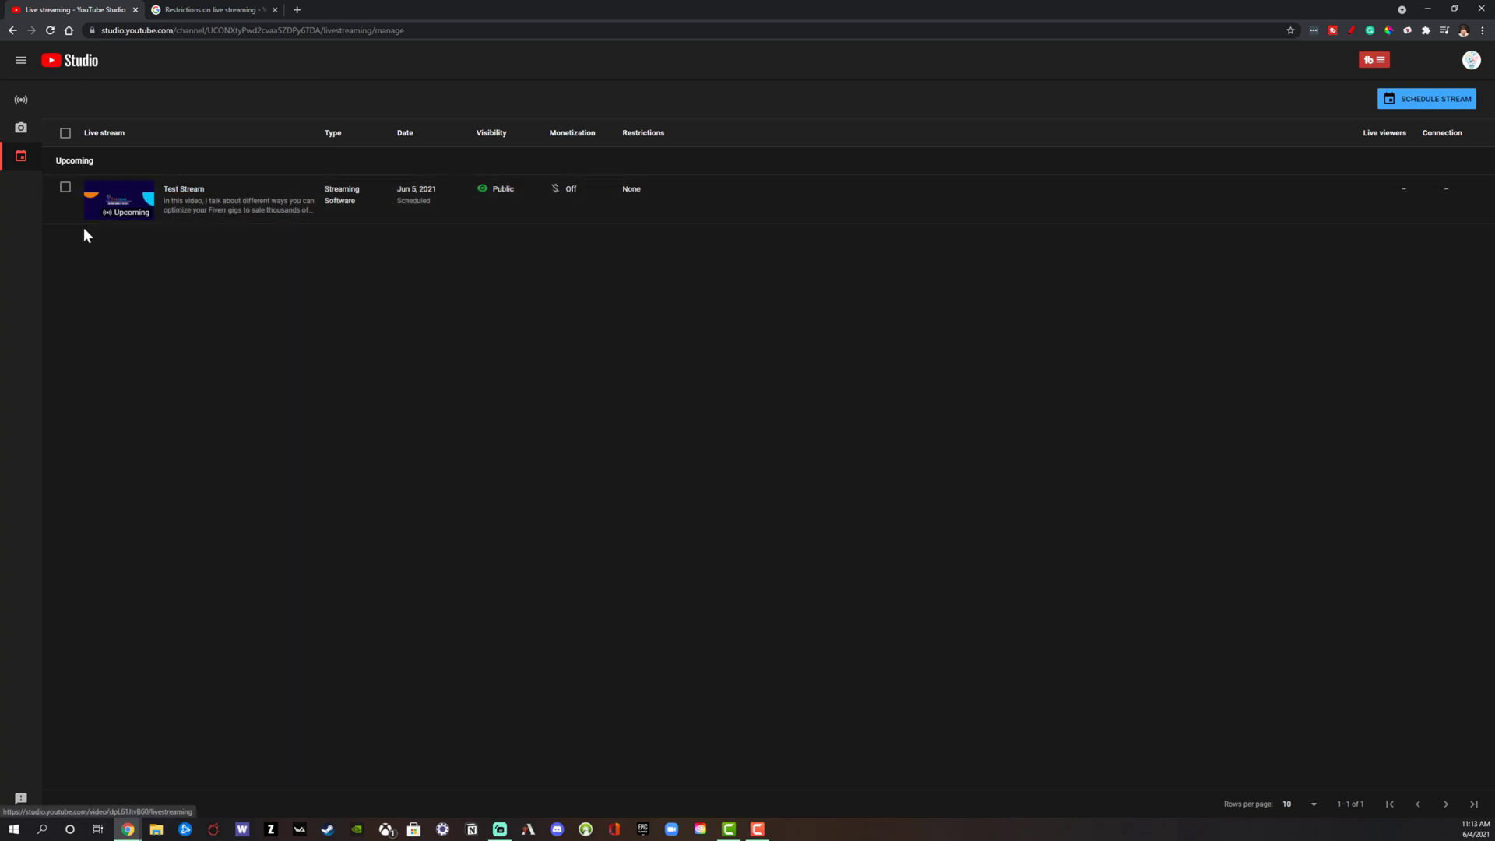
pyautogui.click(64, 188)
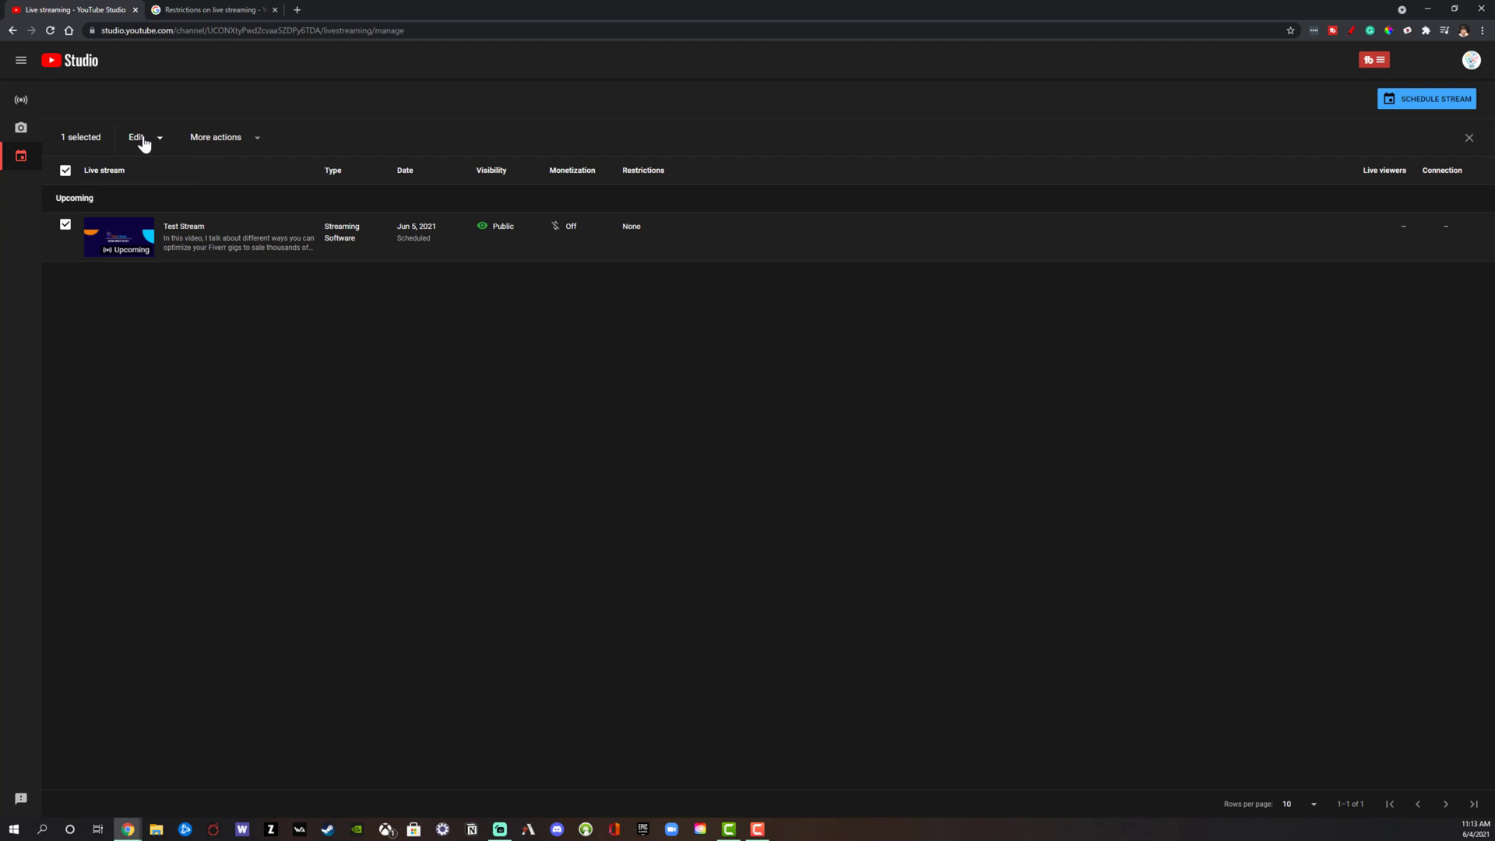
pyautogui.click(245, 139)
pyautogui.click(220, 143)
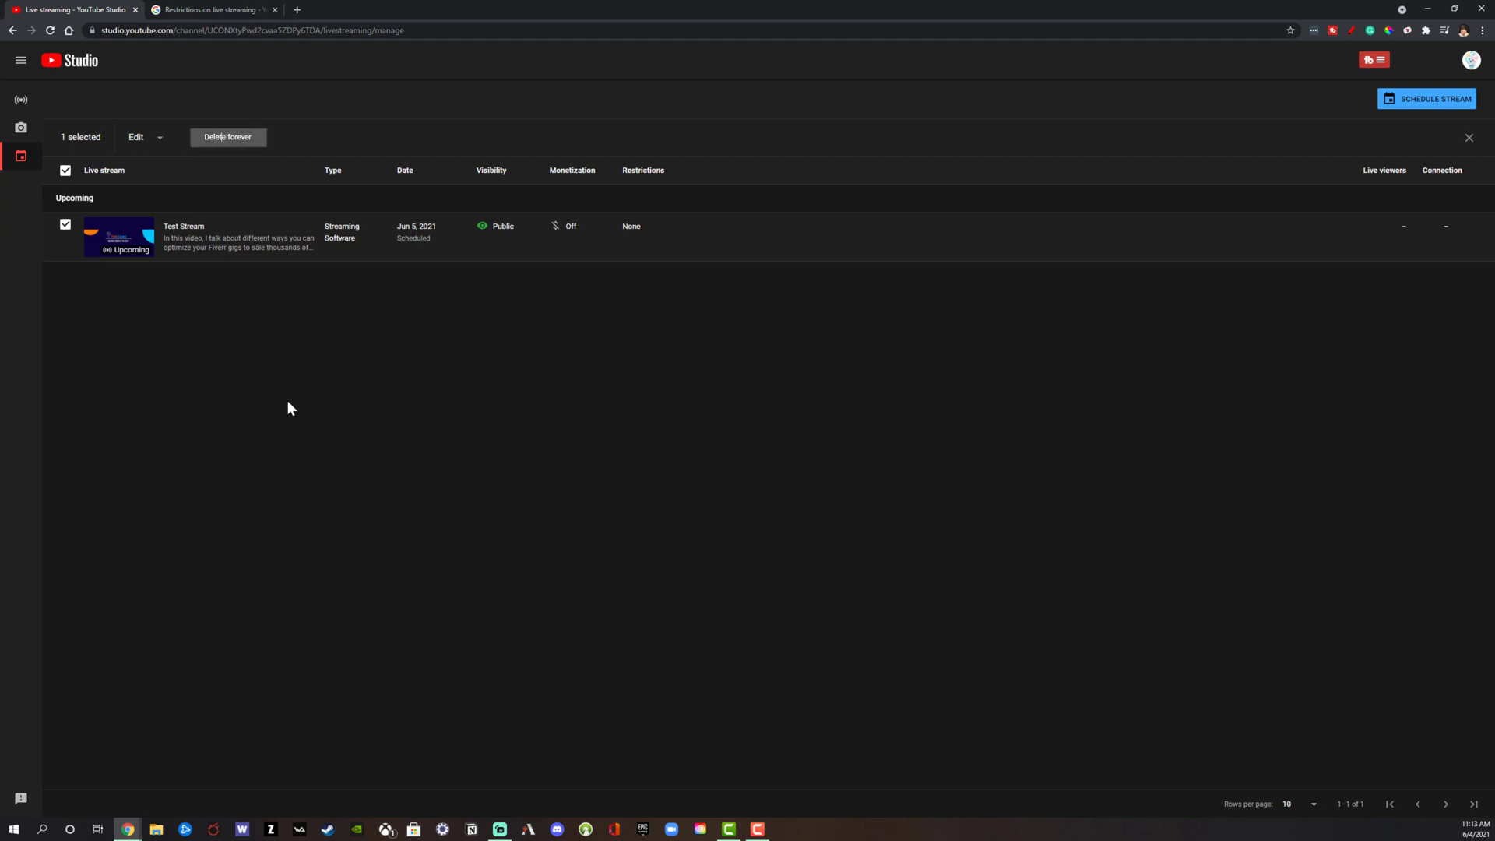
pyautogui.click(661, 449)
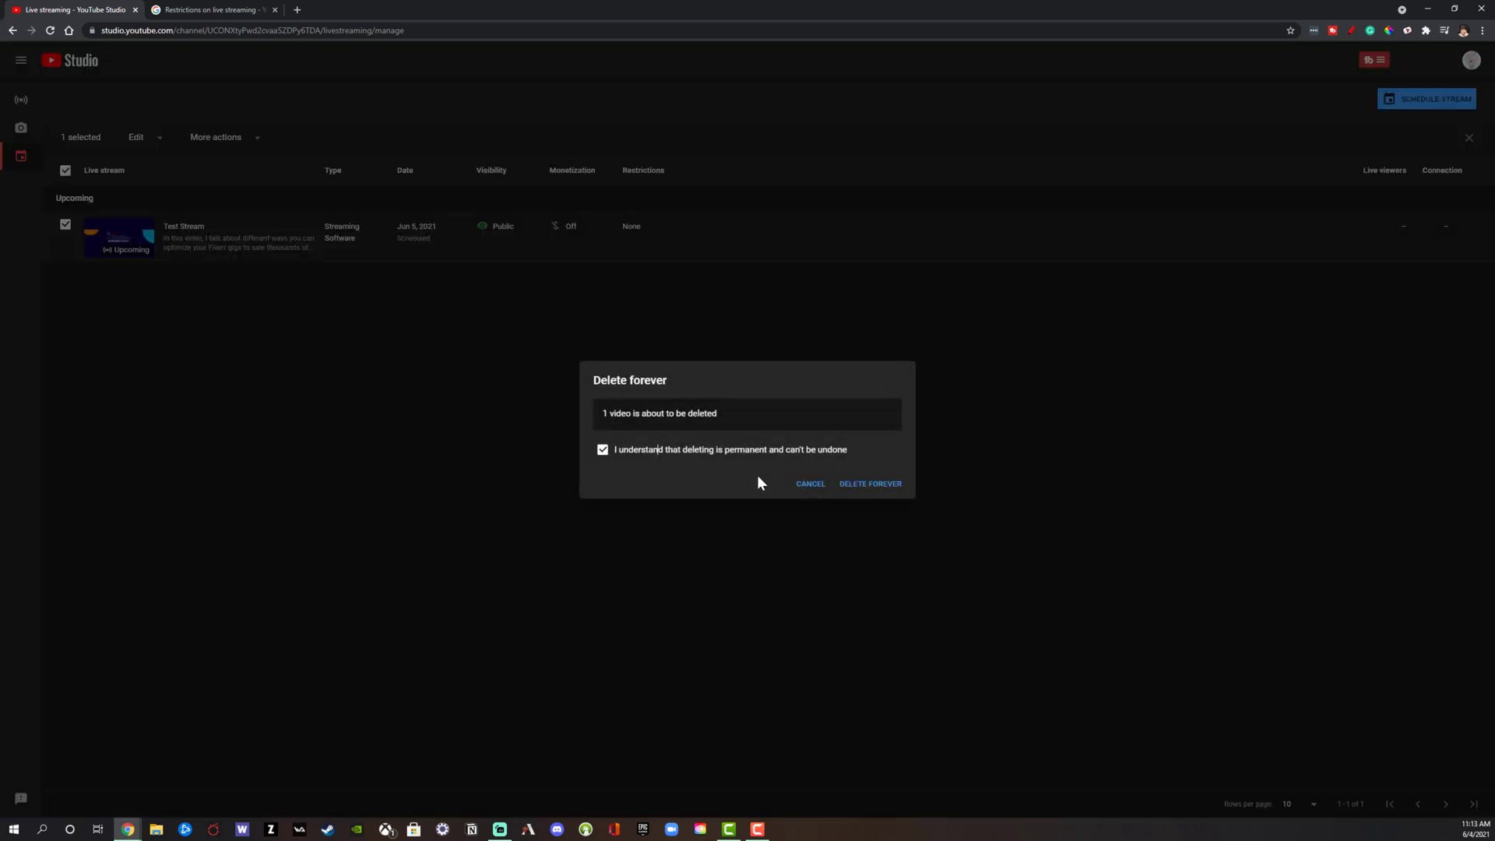
pyautogui.click(880, 493)
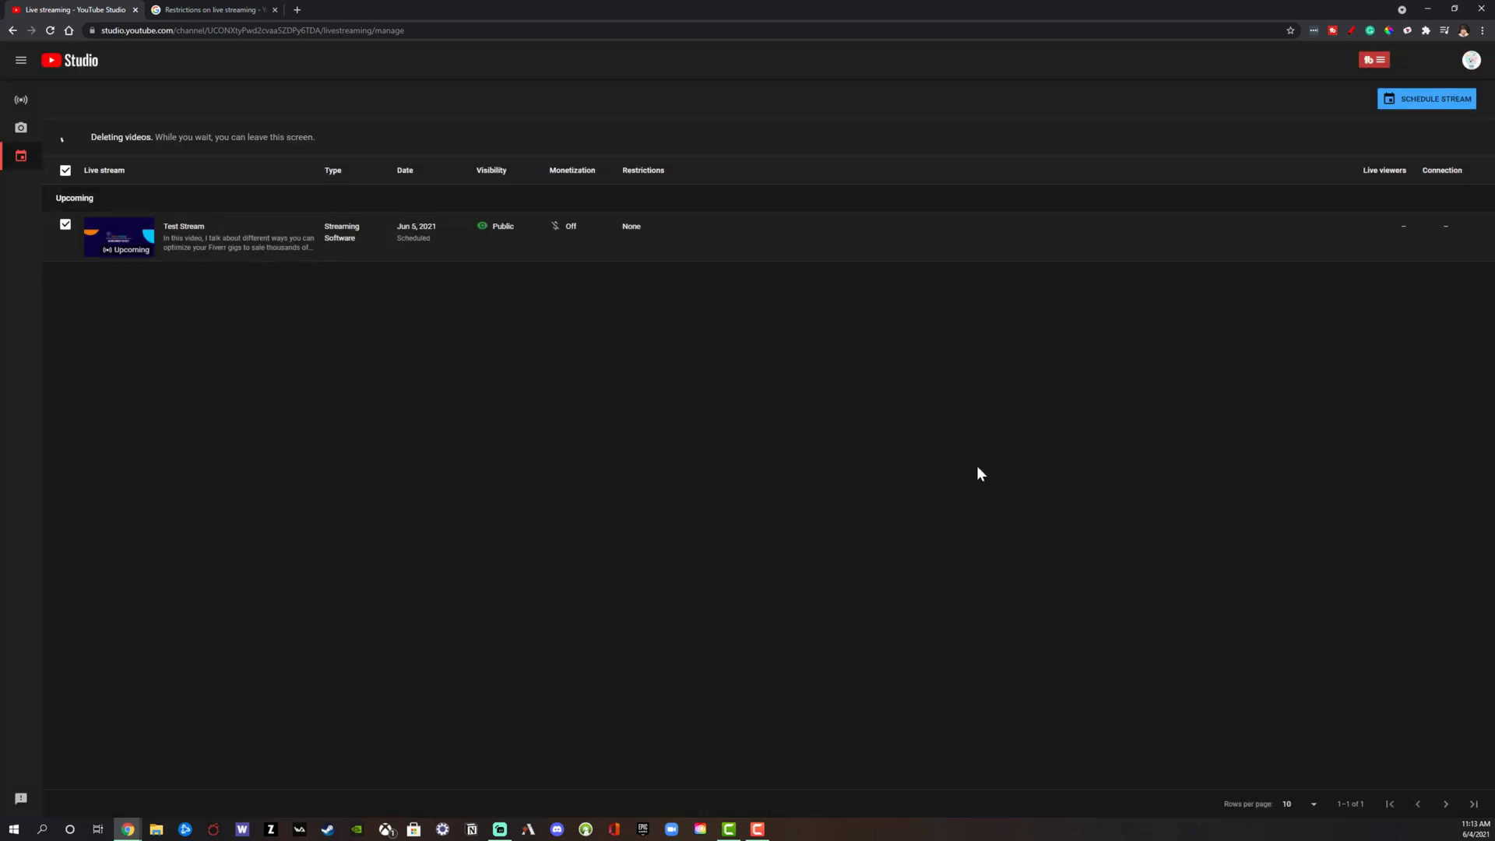